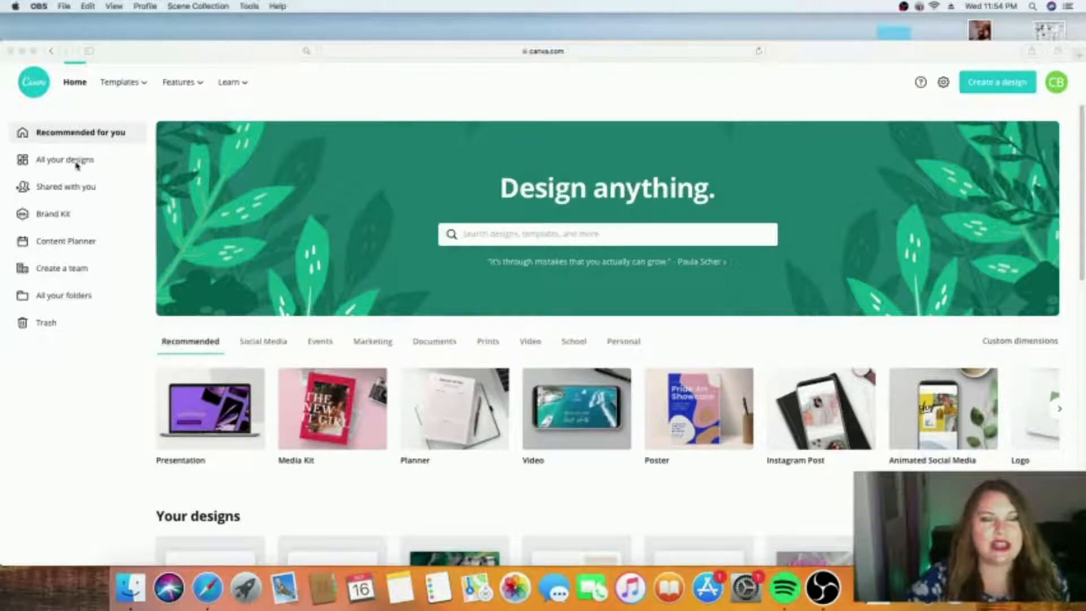
Step: Open the collection of all designs and look through the saved designs
click(77, 164)
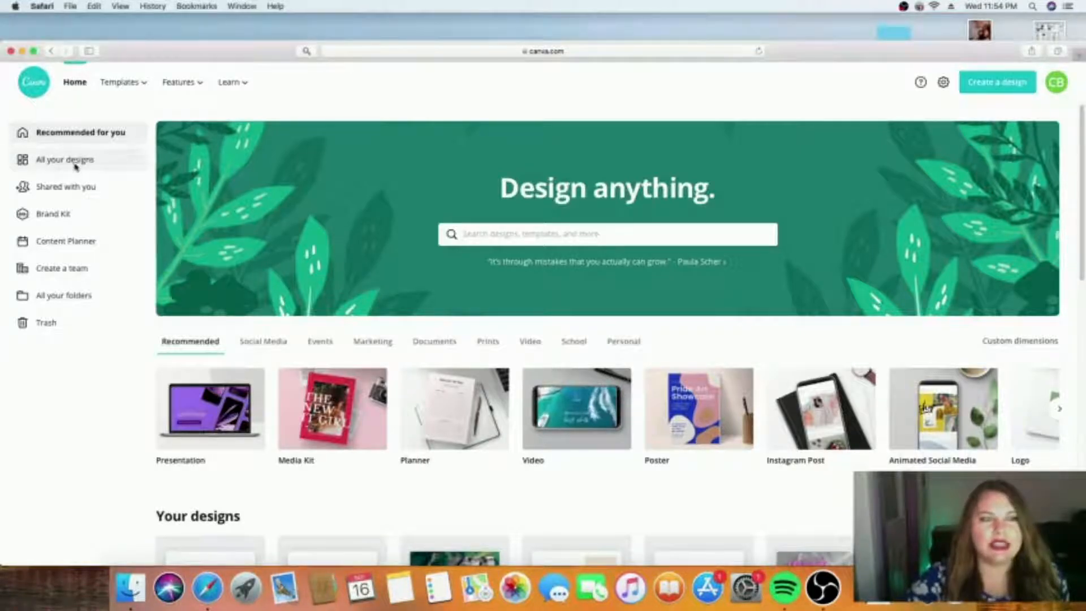
click(76, 164)
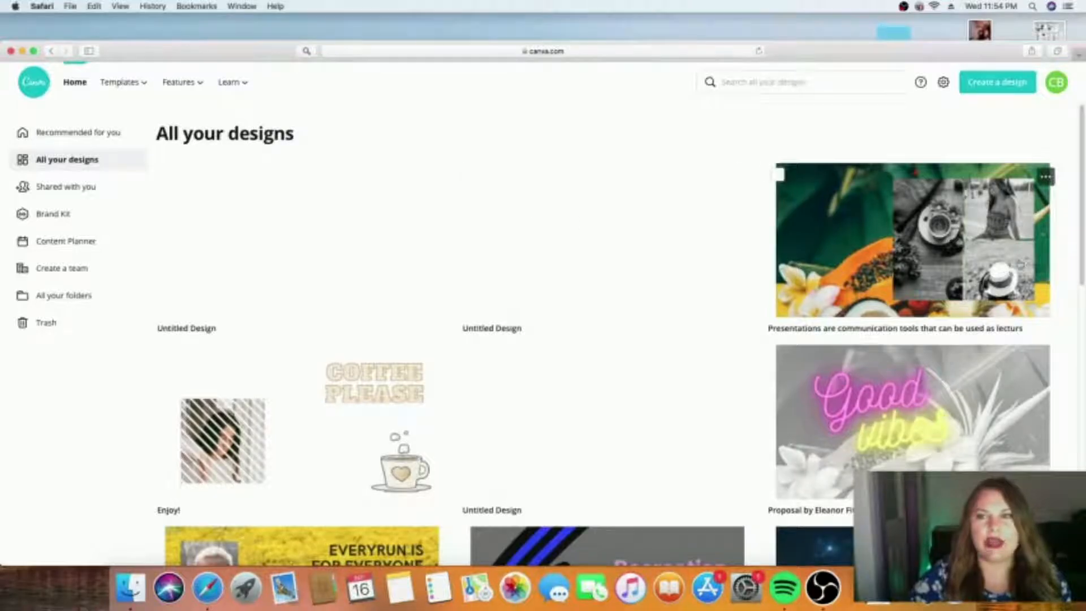
drag(1083, 228, 1082, 398)
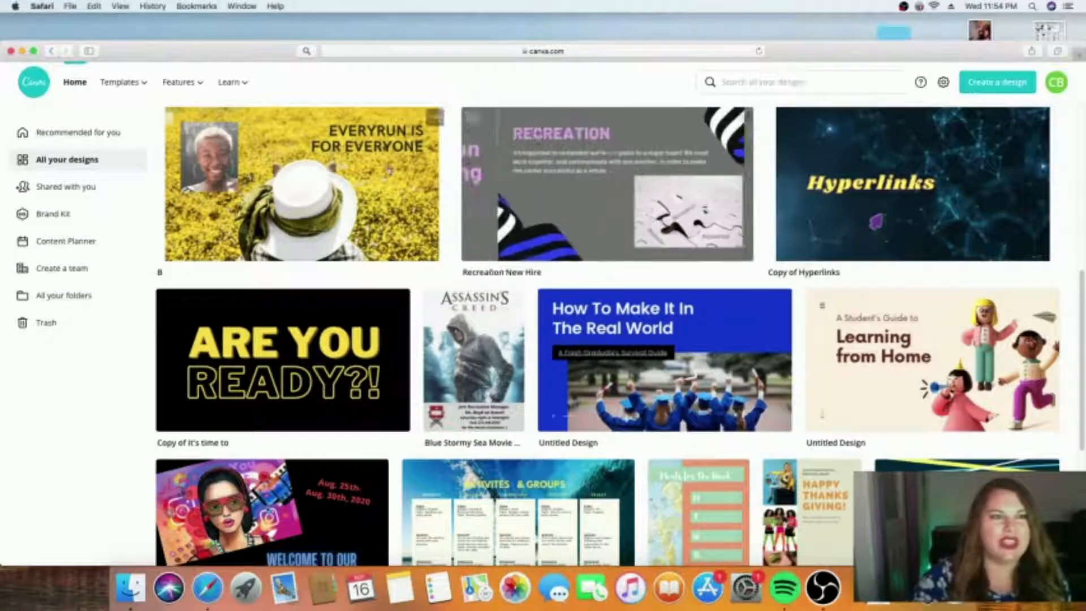
Step: Look over the Shared with you, Brand Kit, Content Planner, Create a team and All your folders pages, including the planner's add options for September 16
click(64, 188)
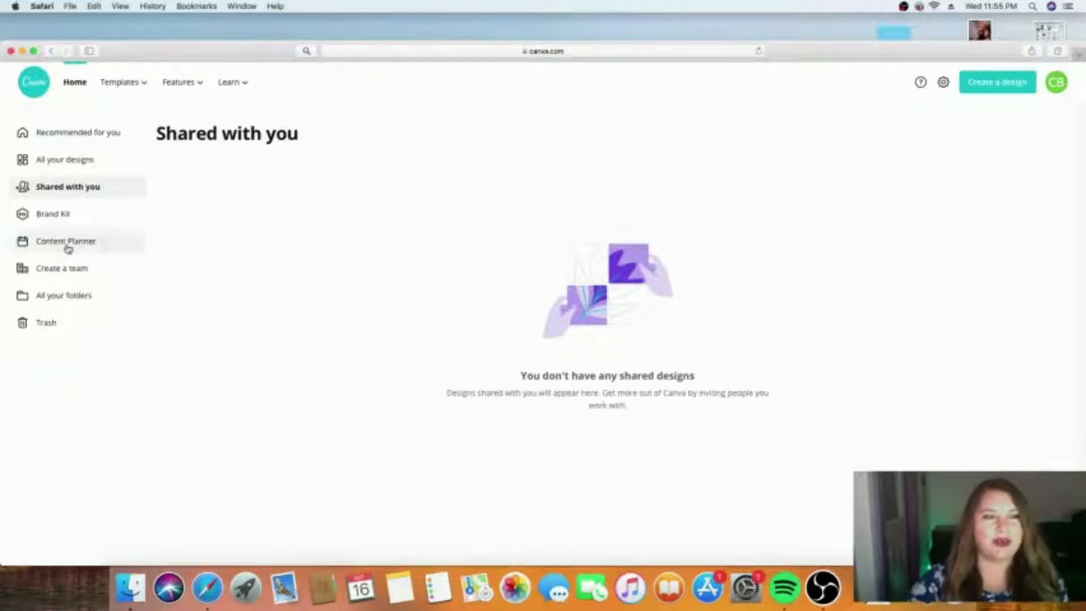
click(52, 218)
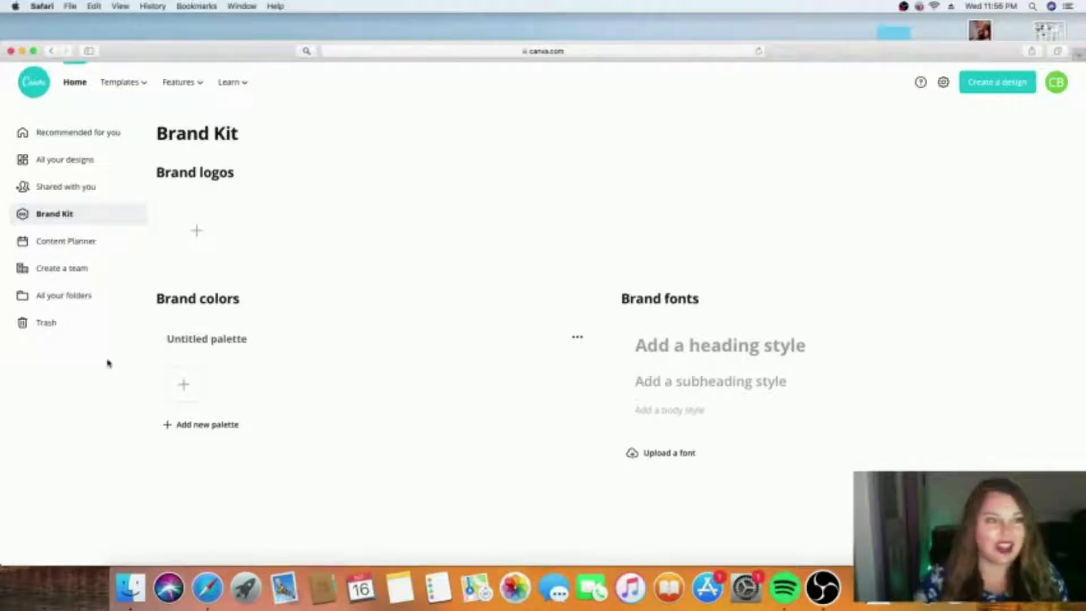
click(77, 244)
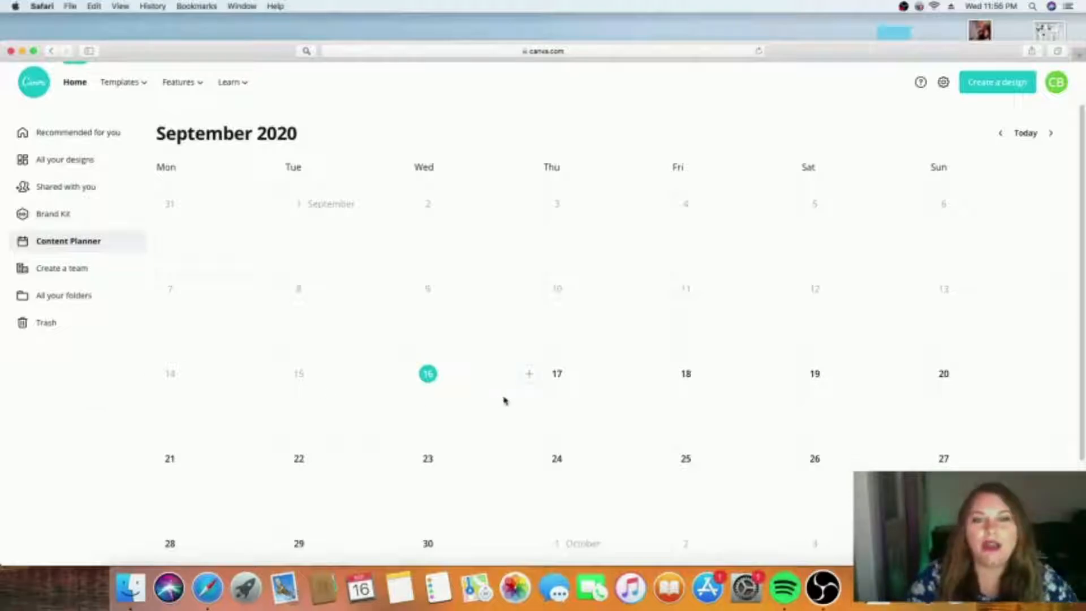
click(530, 375)
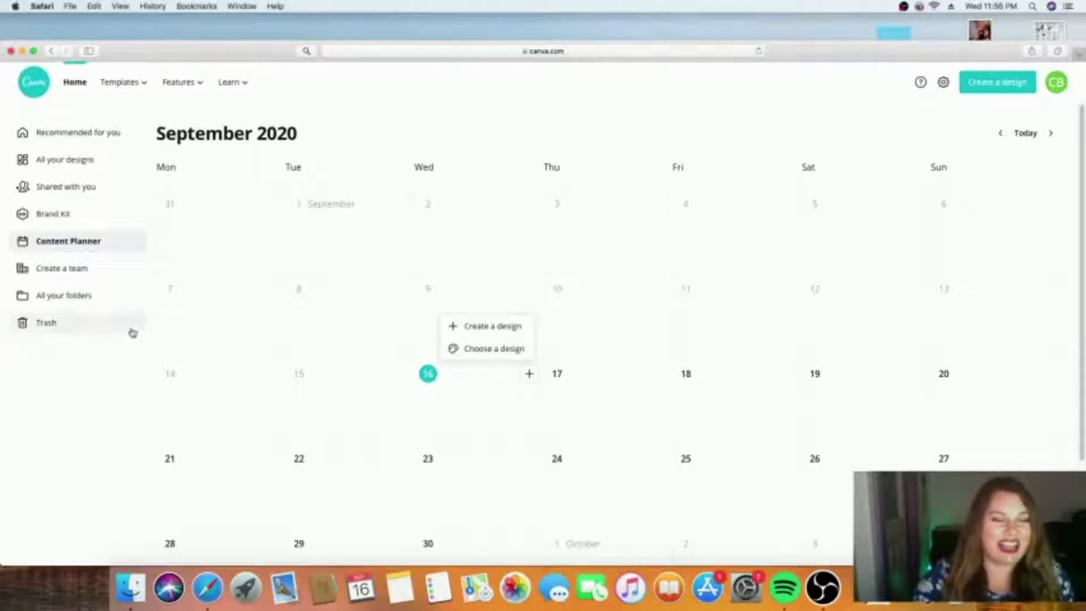
click(75, 268)
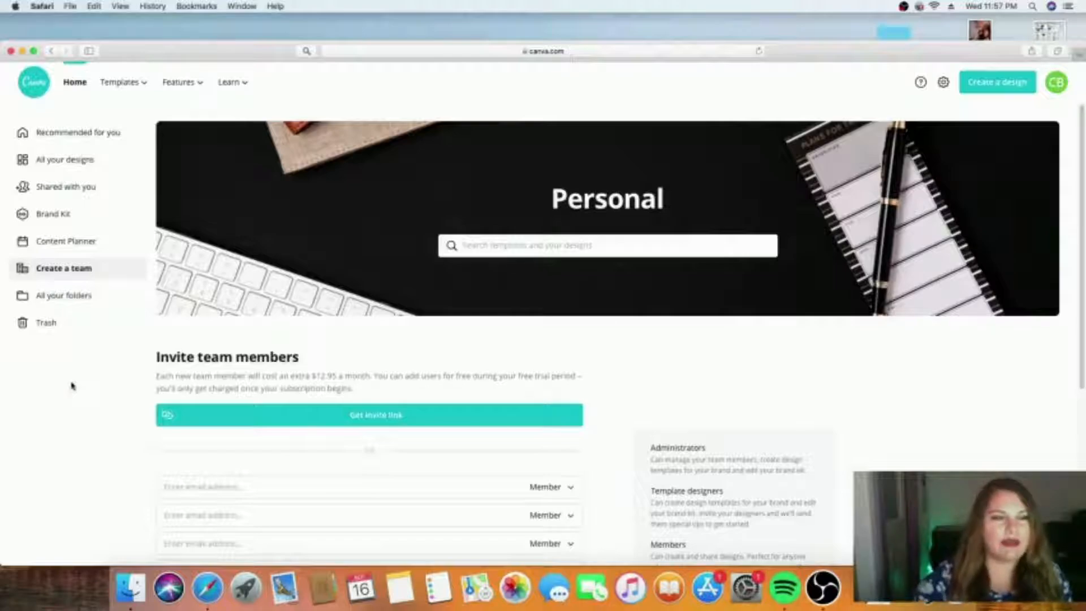
click(79, 305)
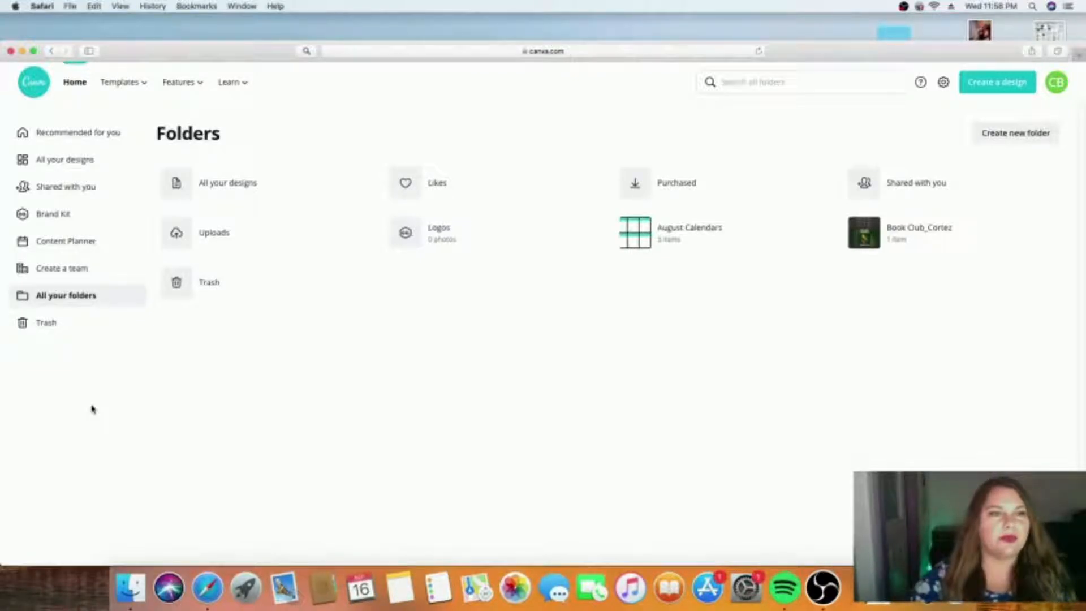
Step: Return to the recommended home page and browse the design types offered for a new design
click(61, 139)
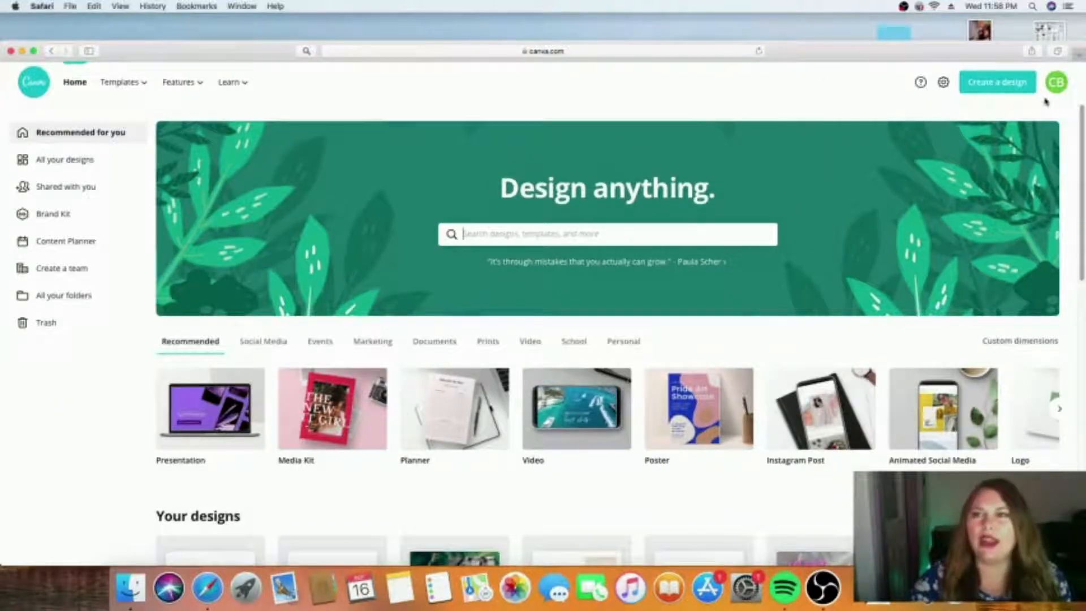
click(994, 90)
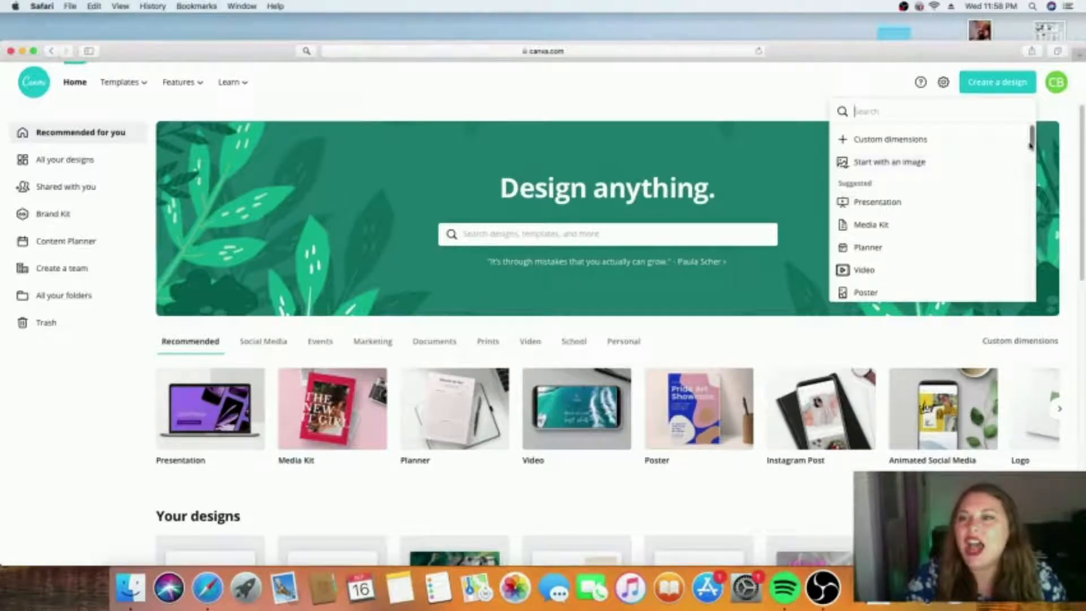
scroll(1032, 142, down, 1)
scroll(1033, 142, down, 2)
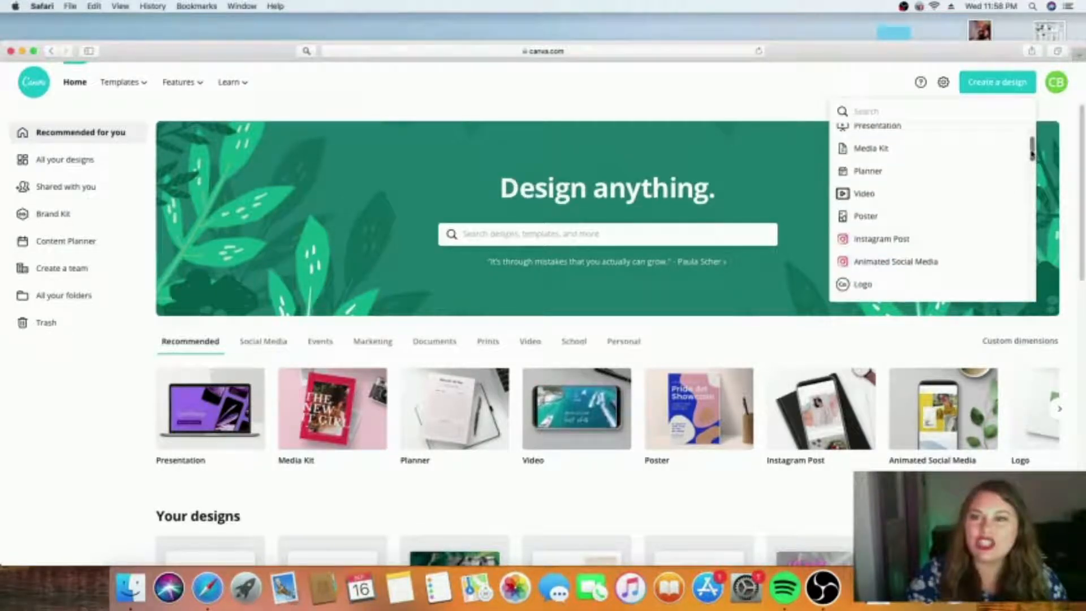
scroll(1032, 148, down, 2)
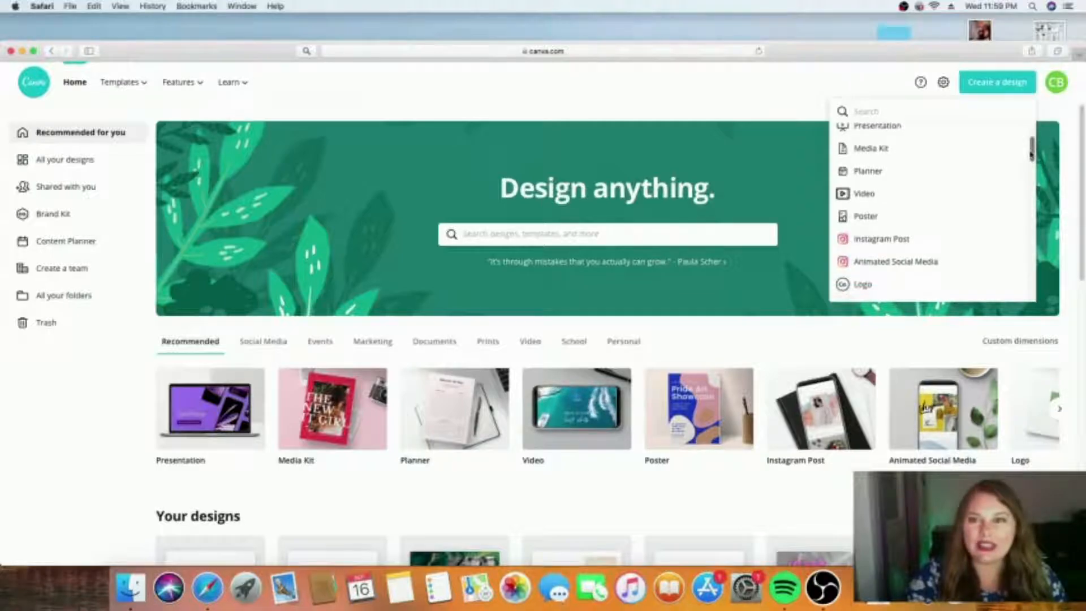
scroll(1030, 153, down, 2)
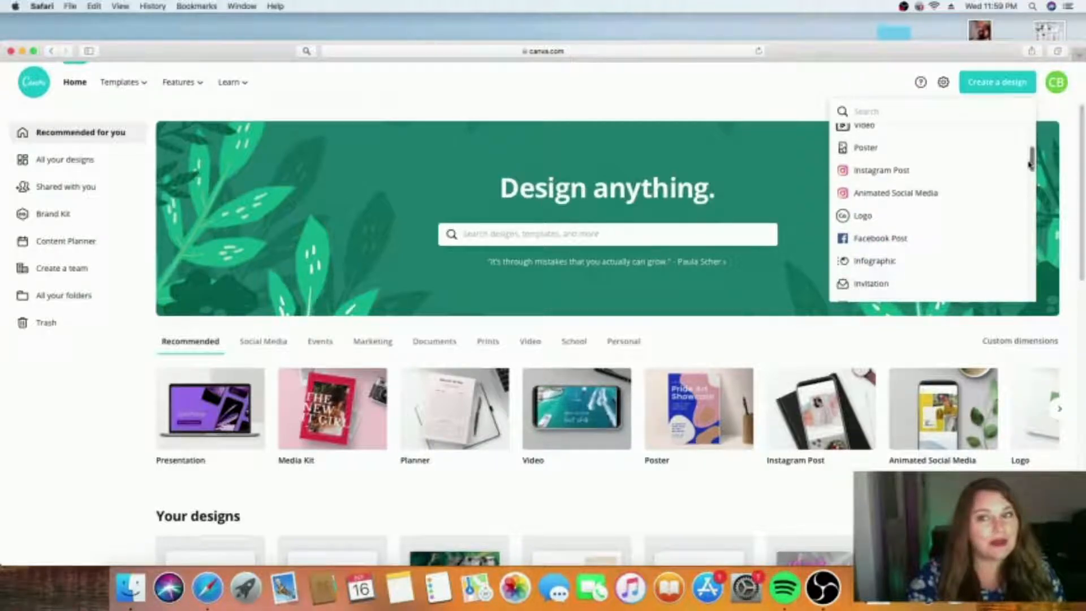
drag(1030, 164, 987, 138)
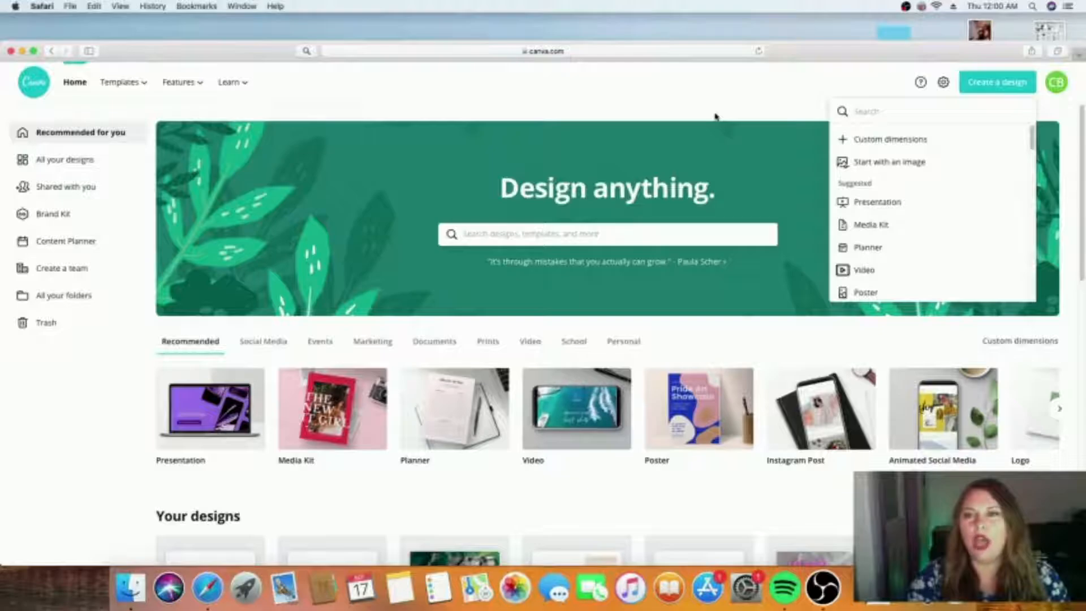
click(655, 103)
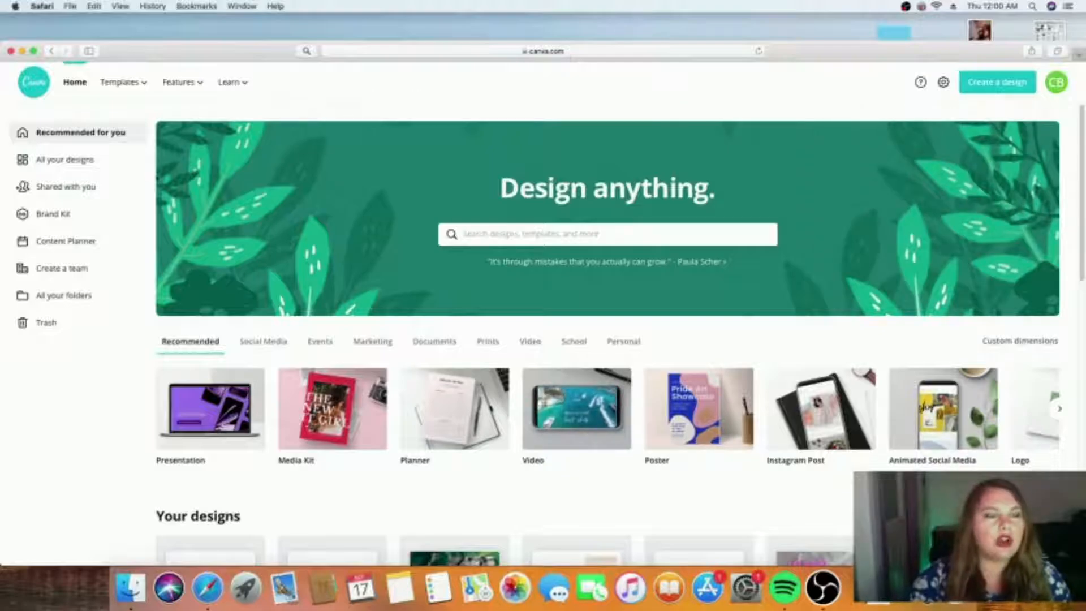
Step: Find the "it's time to" design among all designs, view its options, and open it in the editor
click(76, 164)
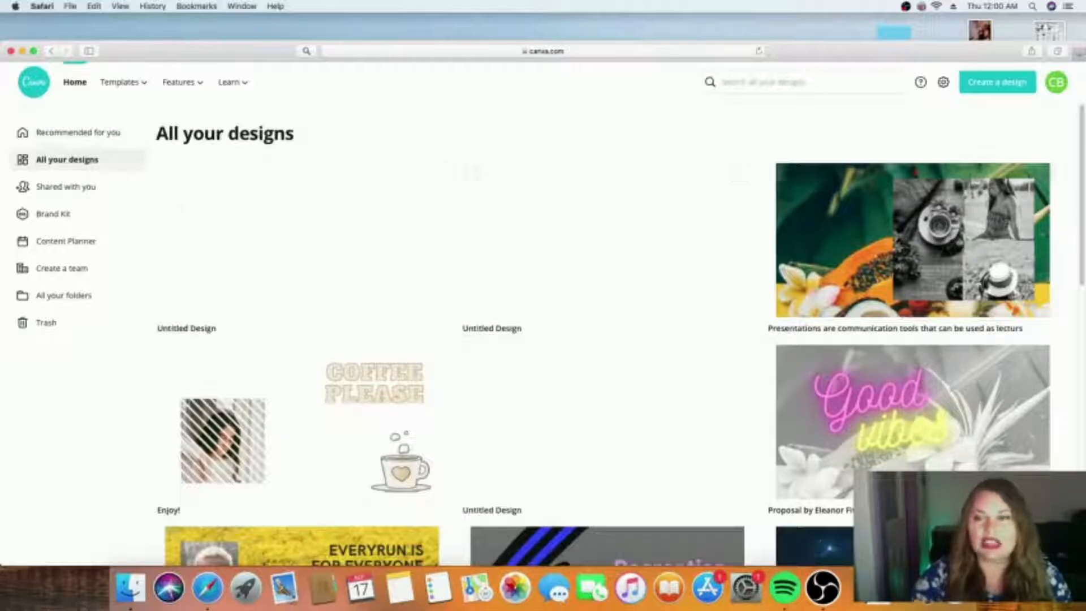
drag(1083, 155, 1079, 374)
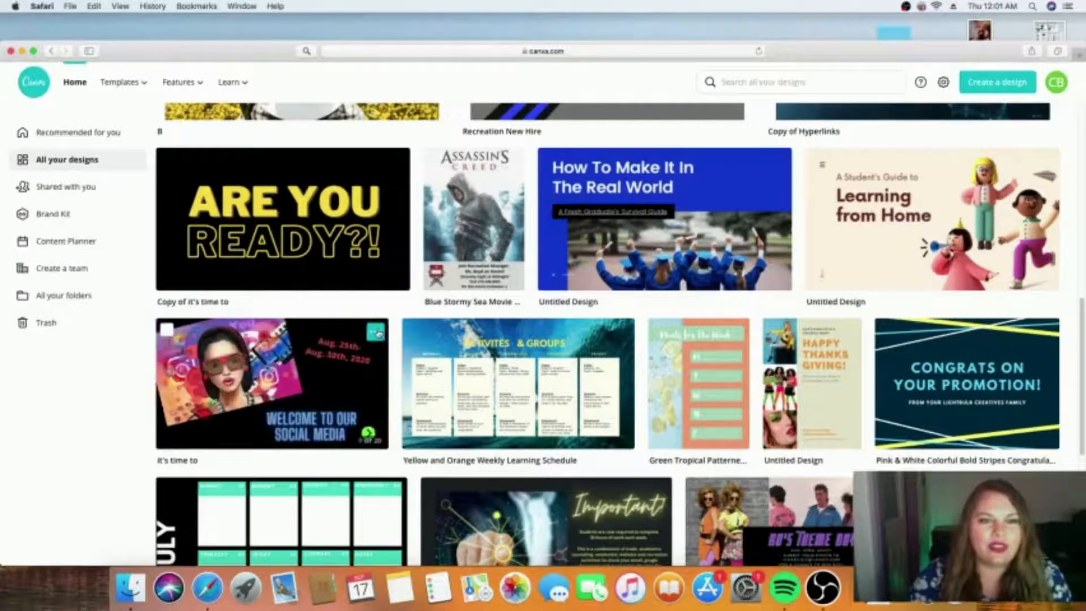
click(375, 332)
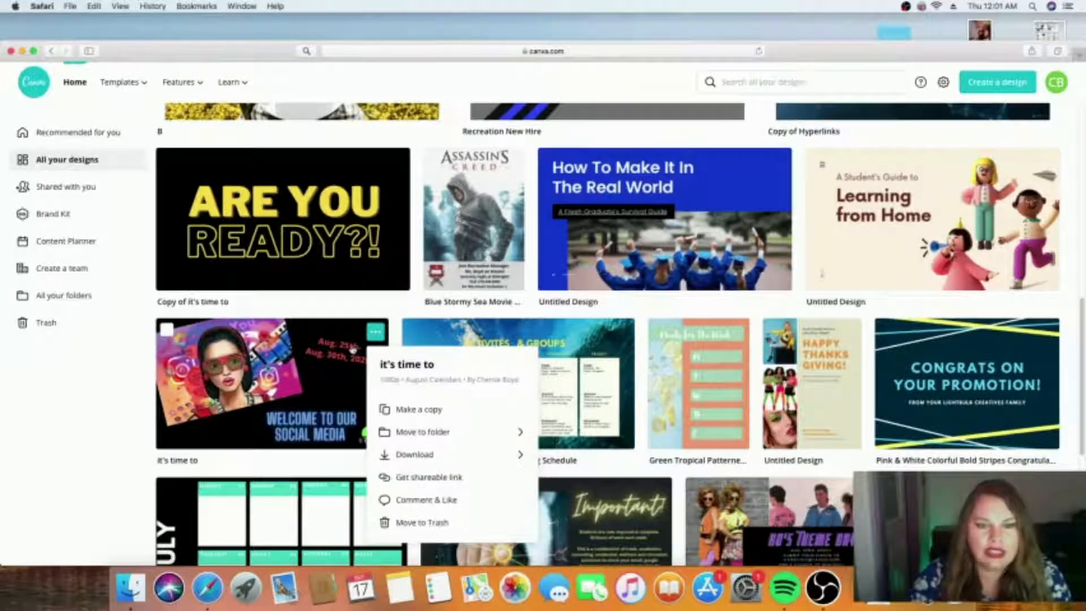
click(331, 360)
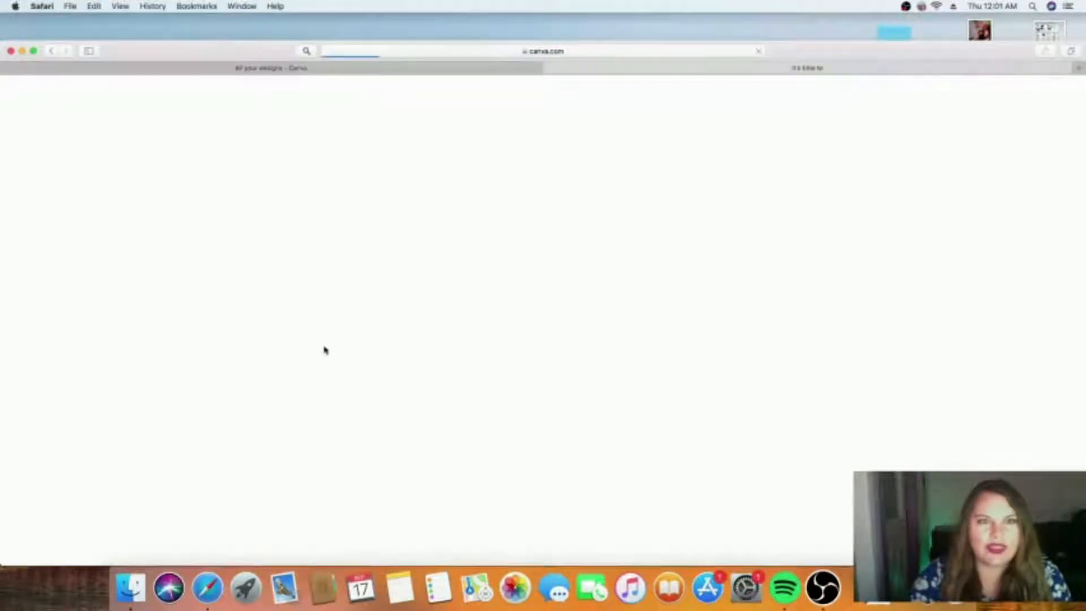
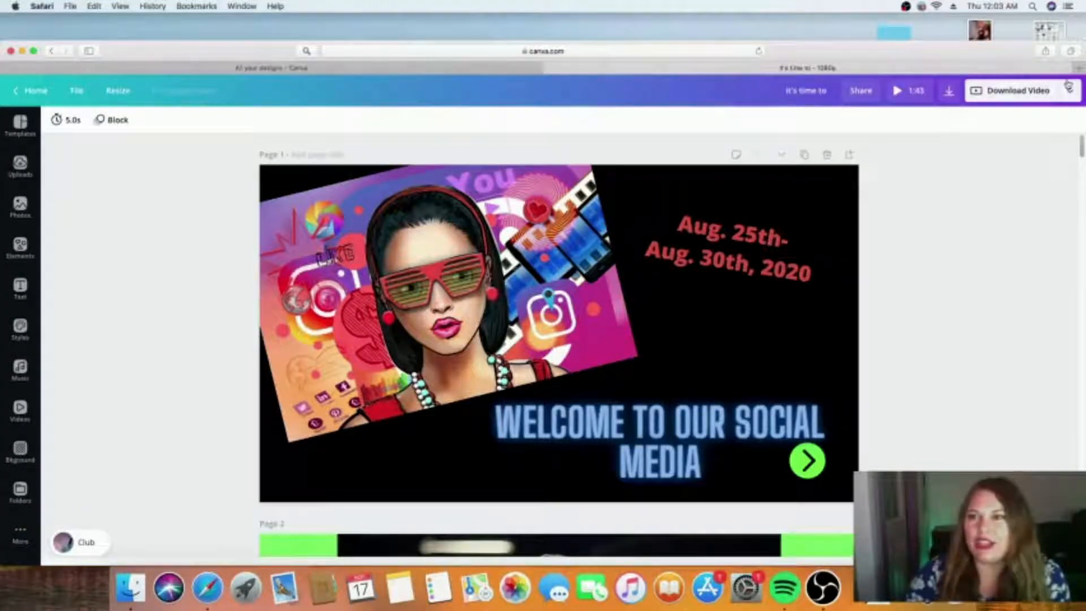
Step: Return to the home page and create a new blank Presentation design
click(40, 94)
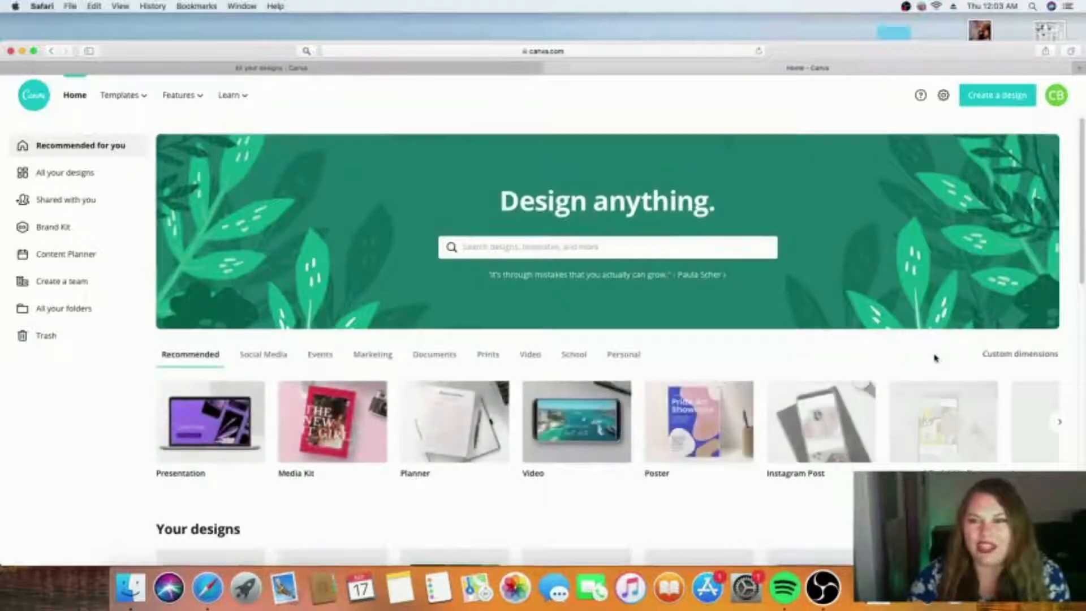
click(993, 96)
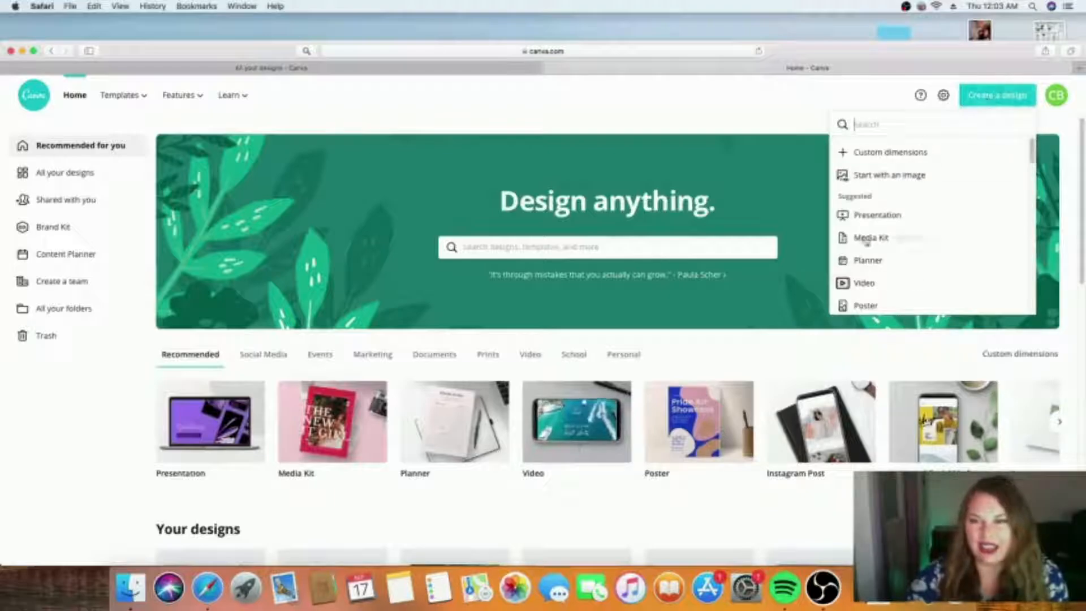
click(894, 216)
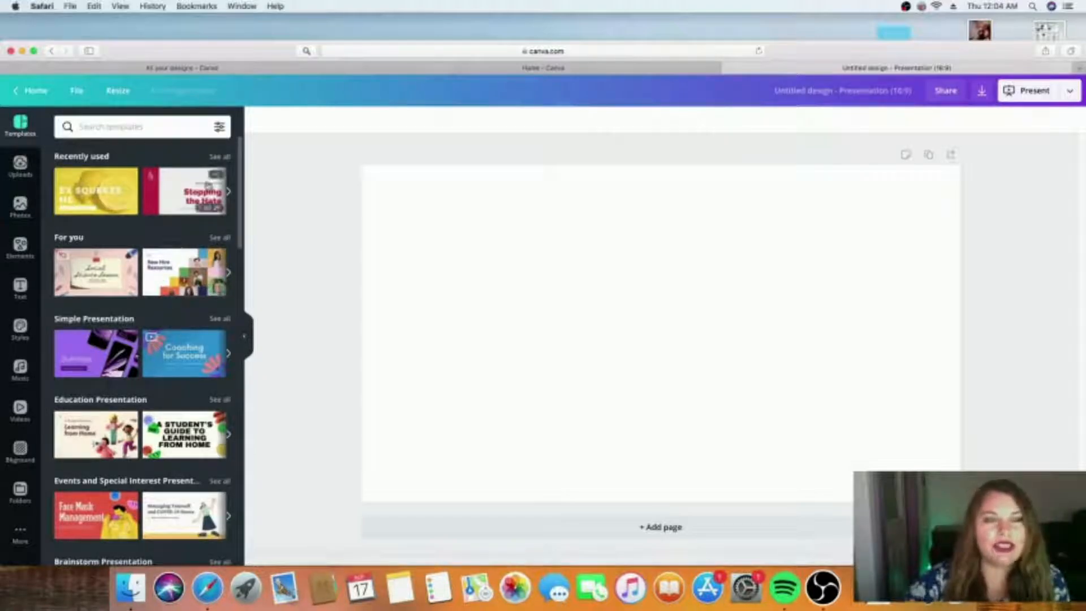
Step: Search the templates for "workout" and apply the cover page of the Mint Green Workout Fitness Muscle Supplement Product Presentation to the blank page
drag(241, 179, 226, 439)
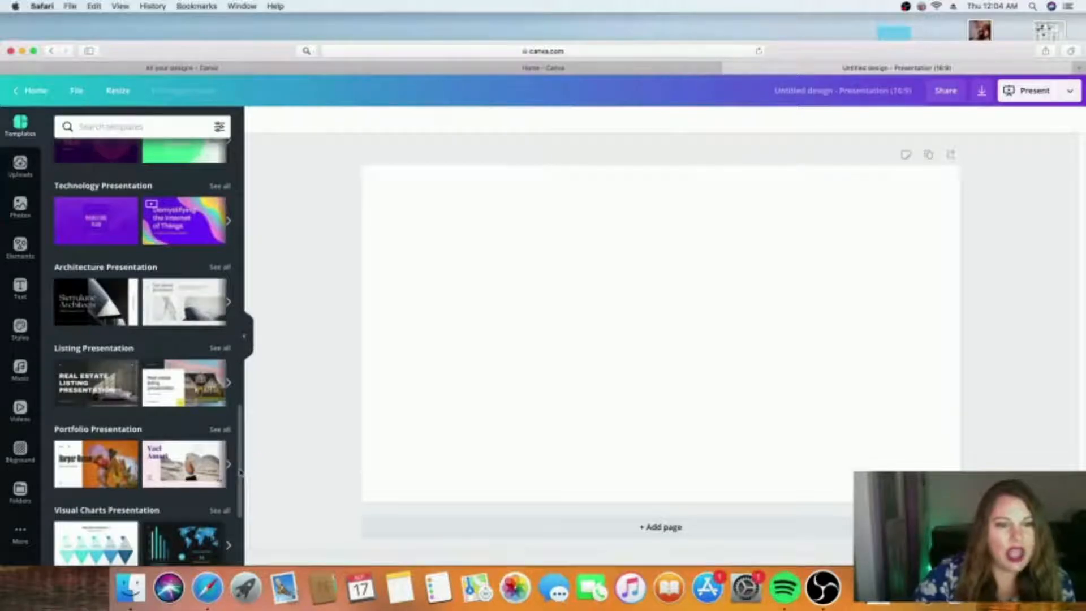
scroll(240, 473, down, 6)
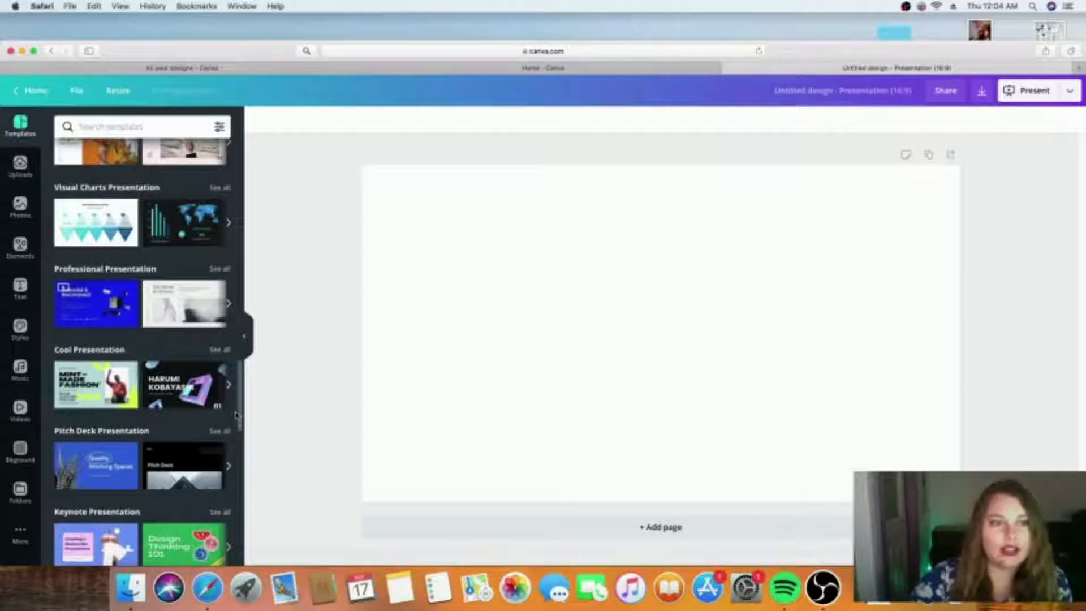
drag(240, 406, 207, 150)
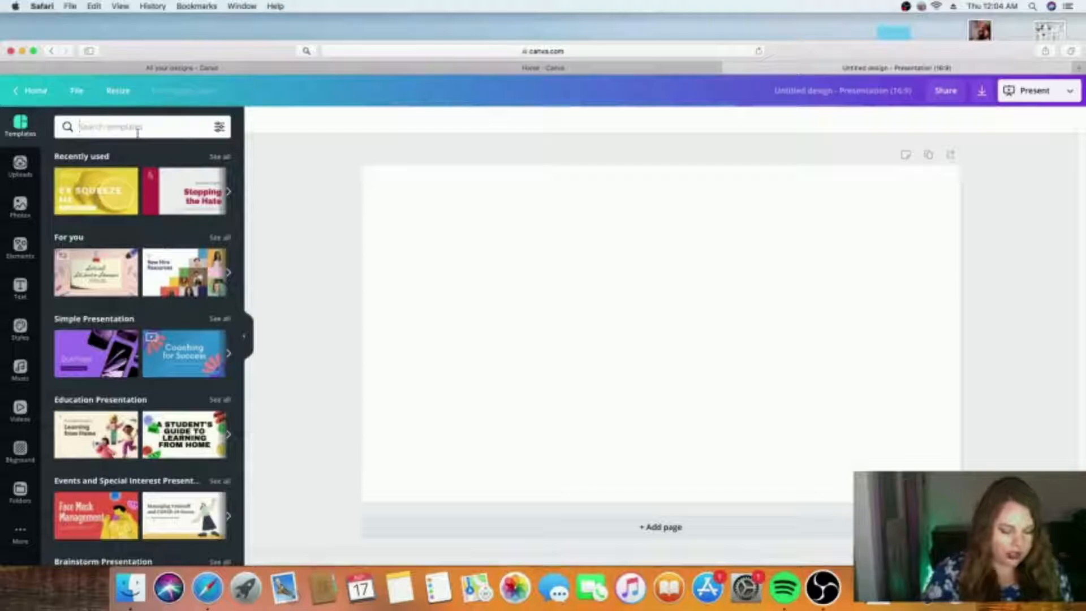
text(workout)
key(Return)
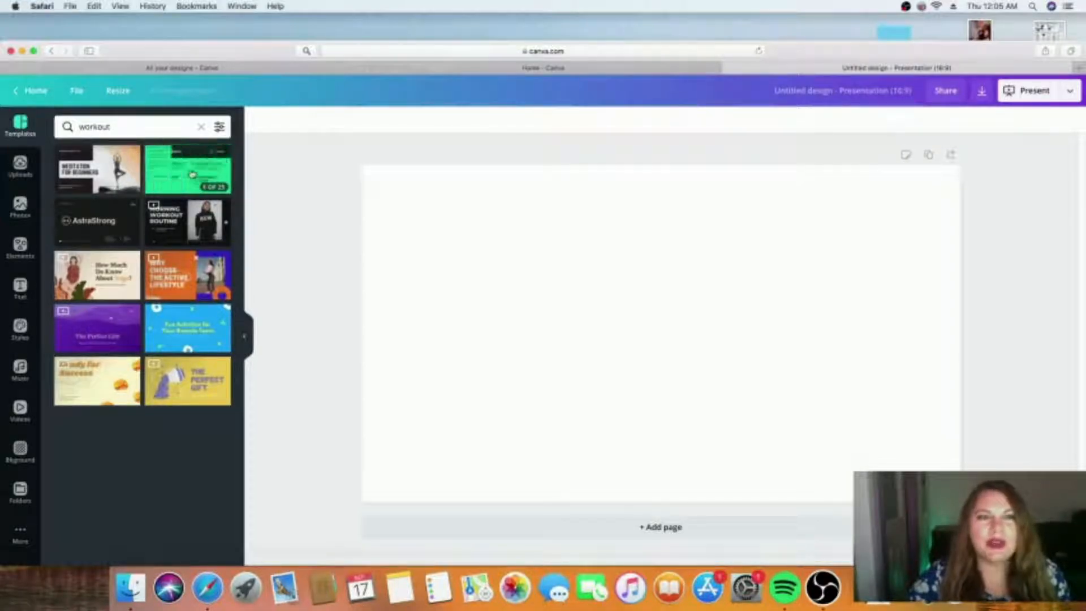
drag(192, 174, 391, 283)
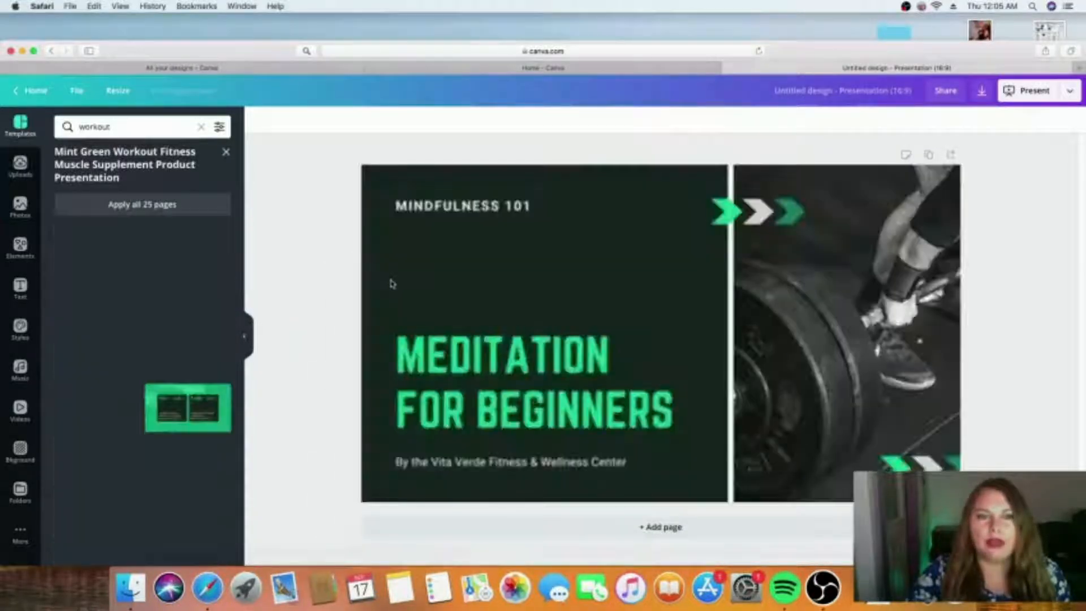
click(382, 308)
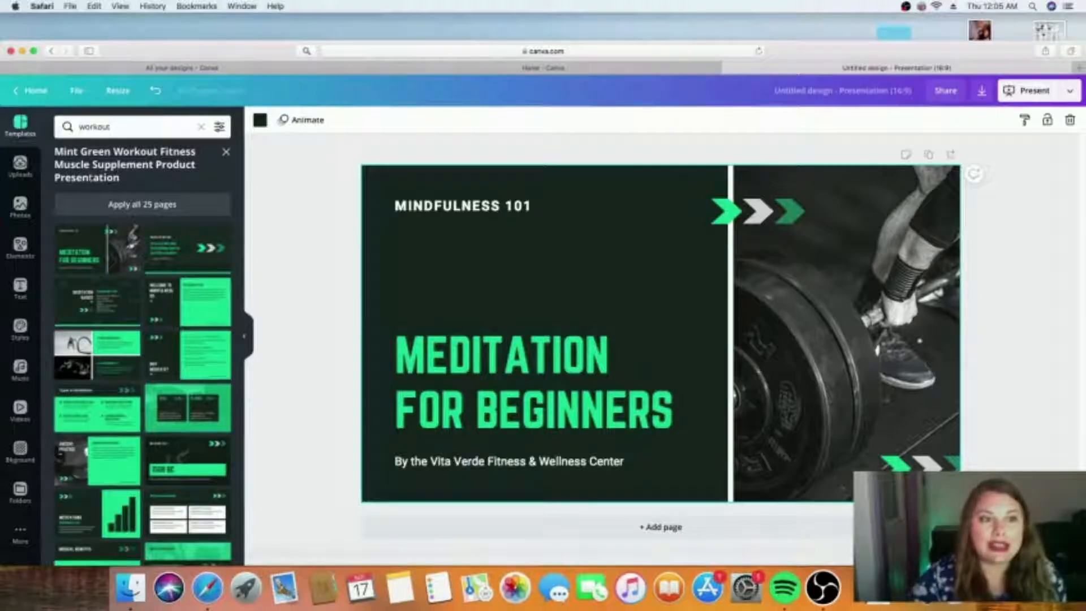
Step: Look through the uploaded images and videos available for the presentation
click(21, 175)
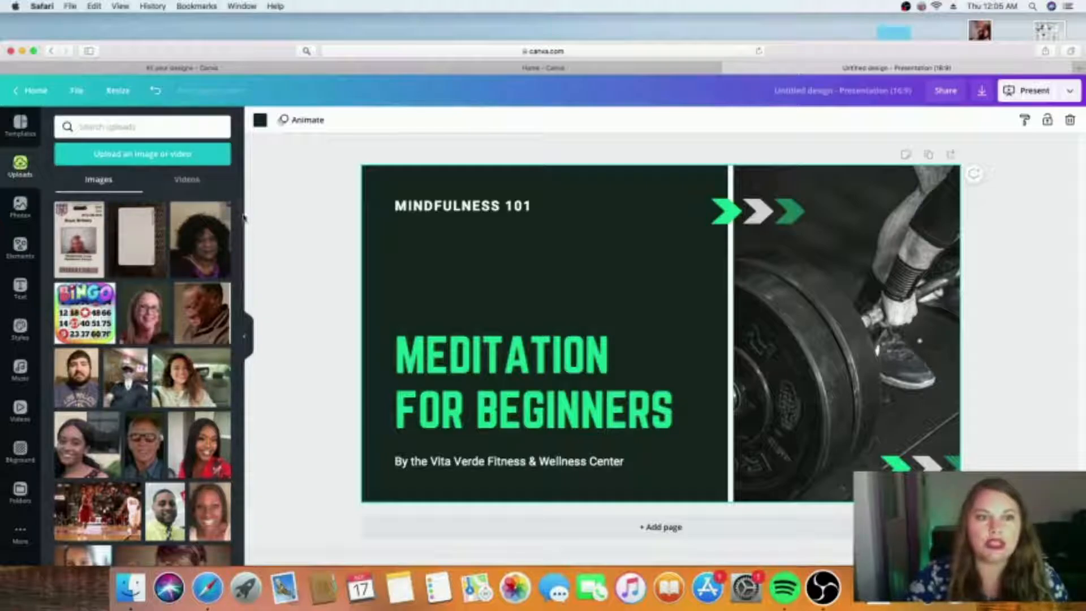
drag(242, 237, 227, 209)
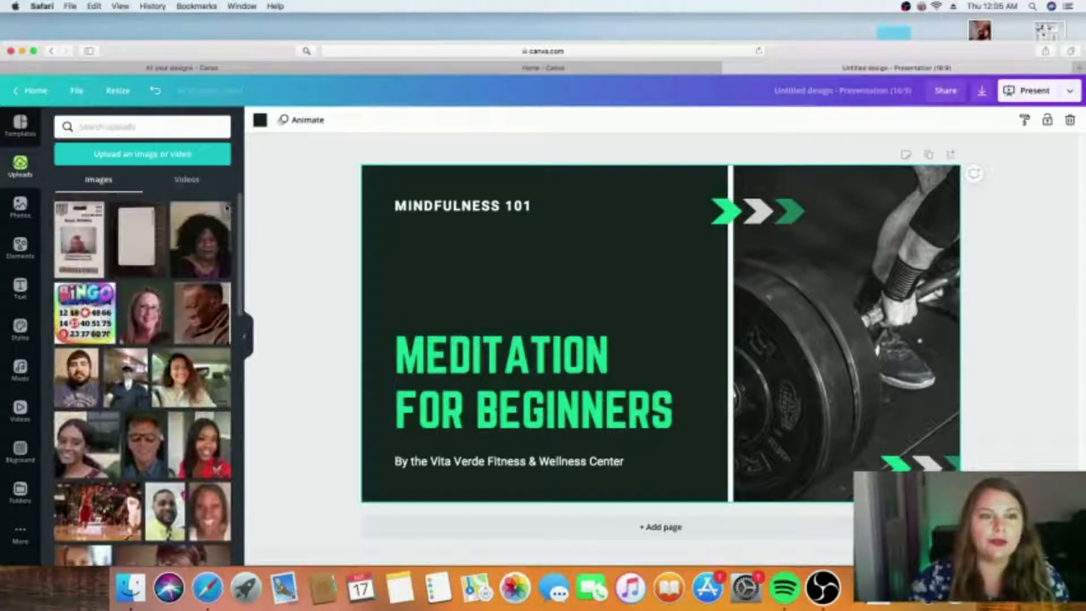
click(186, 181)
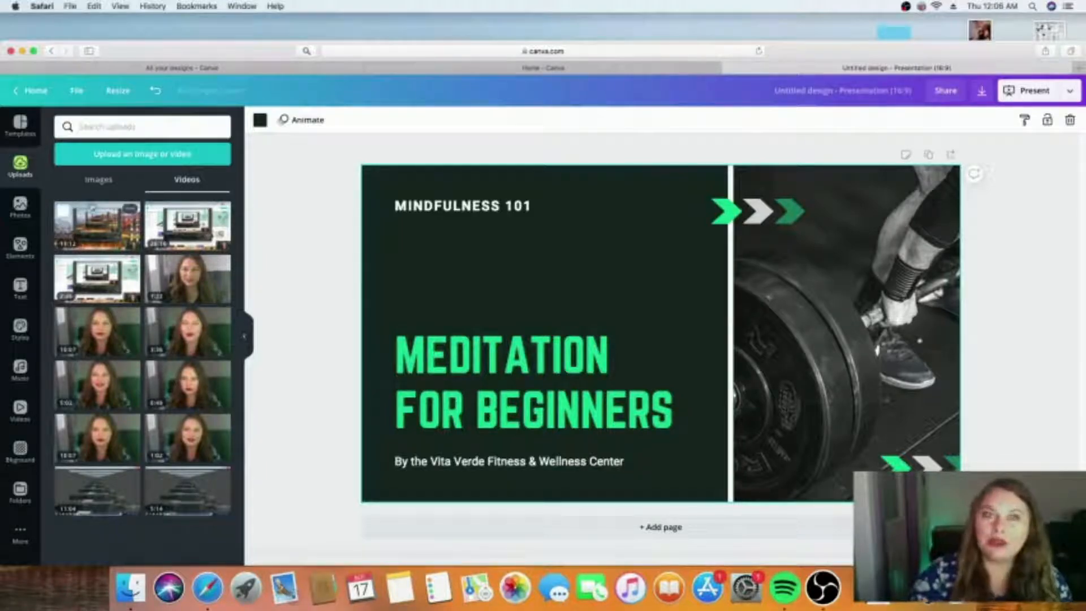
click(100, 182)
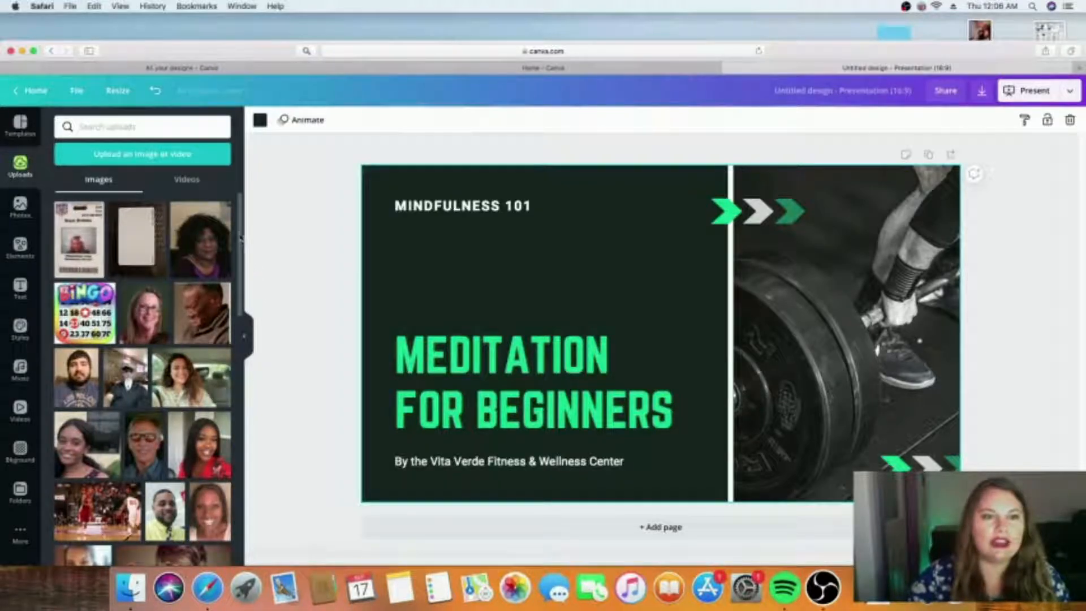
scroll(247, 260, down, 10)
scroll(246, 327, up, 2)
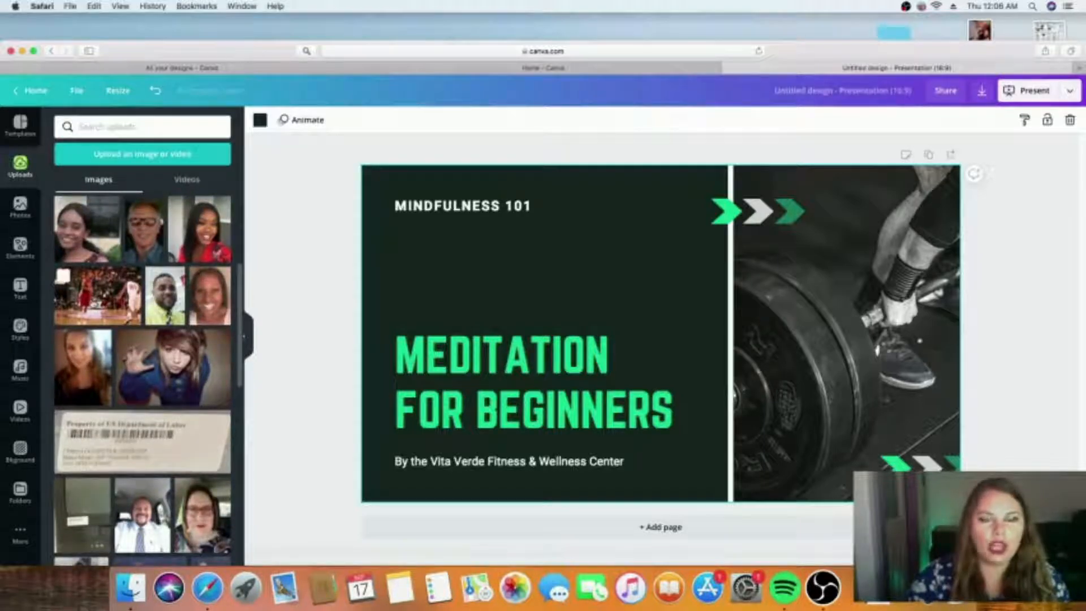
drag(326, 321, 364, 320)
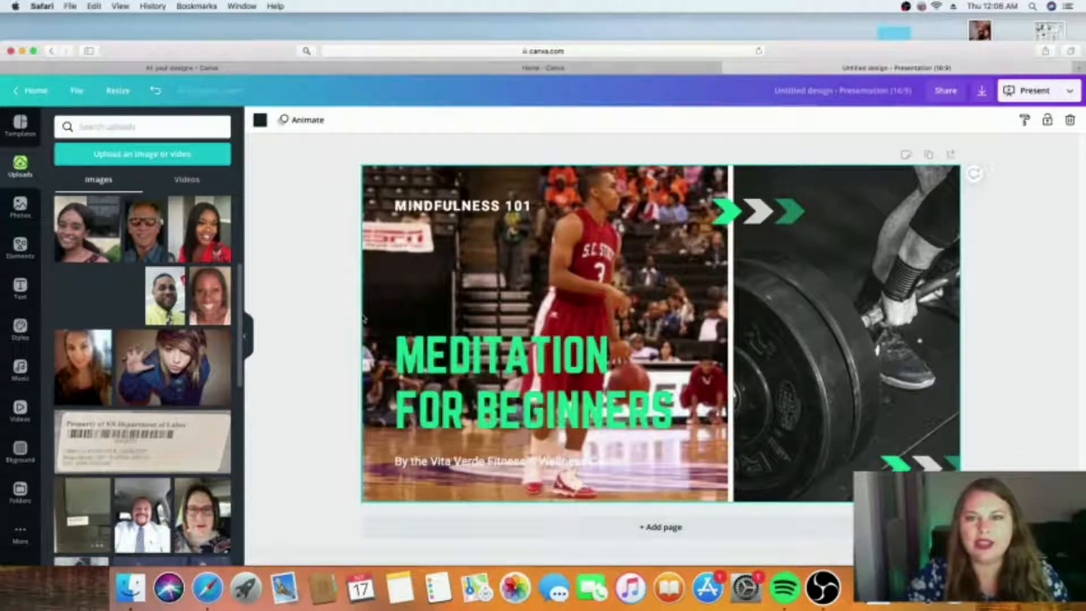
drag(370, 318, 466, 289)
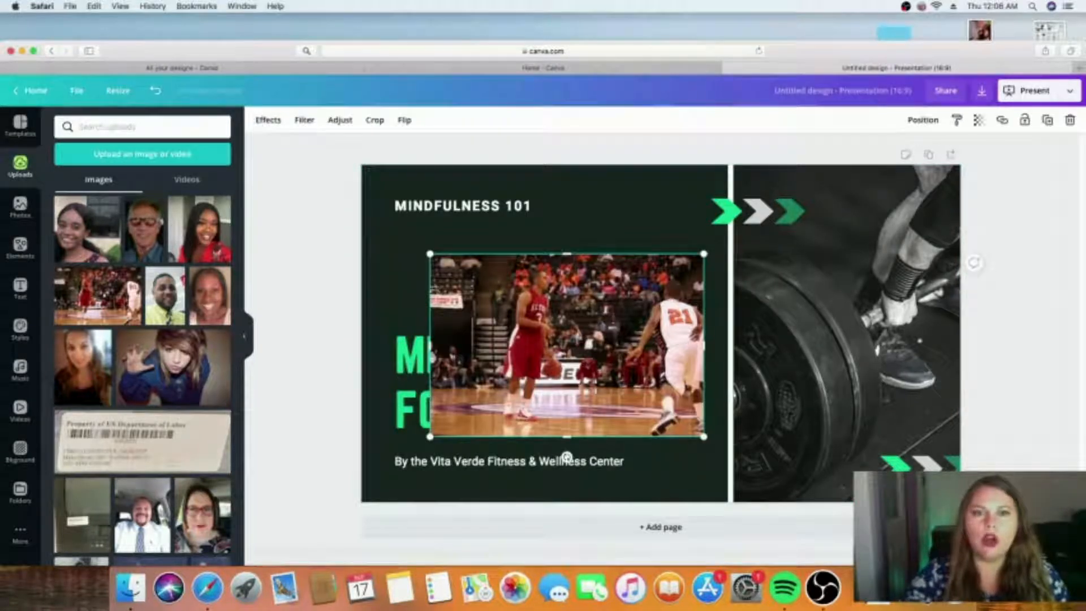
drag(480, 285, 762, 168)
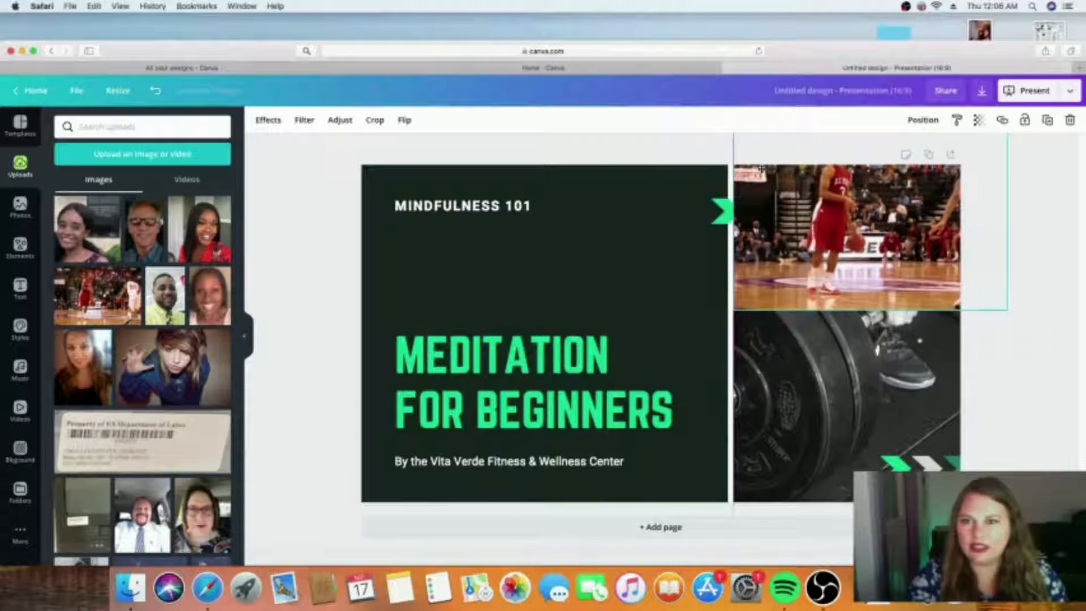
drag(762, 174, 765, 228)
key(BackSpace)
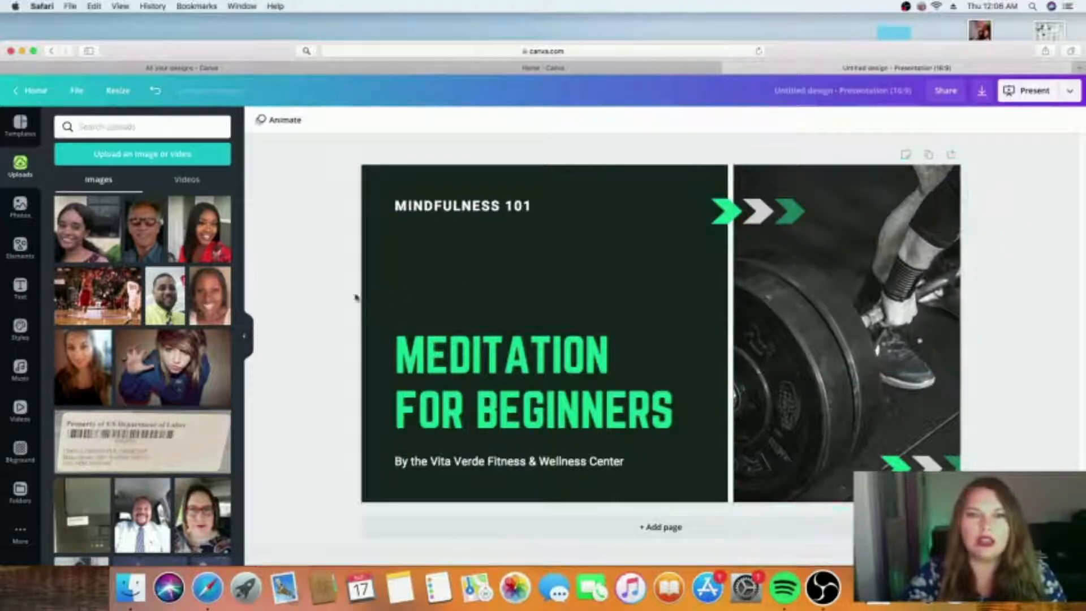
Step: Replace the weightlifting photo in the slide's picture frame with the uploaded basketball photo and select it
drag(85, 300, 752, 421)
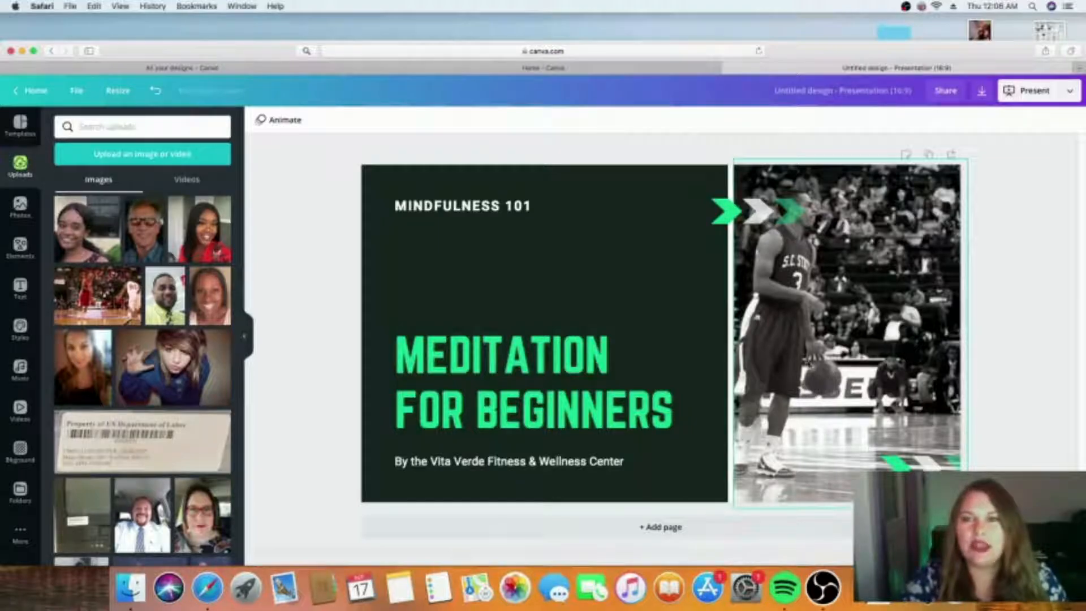
click(803, 364)
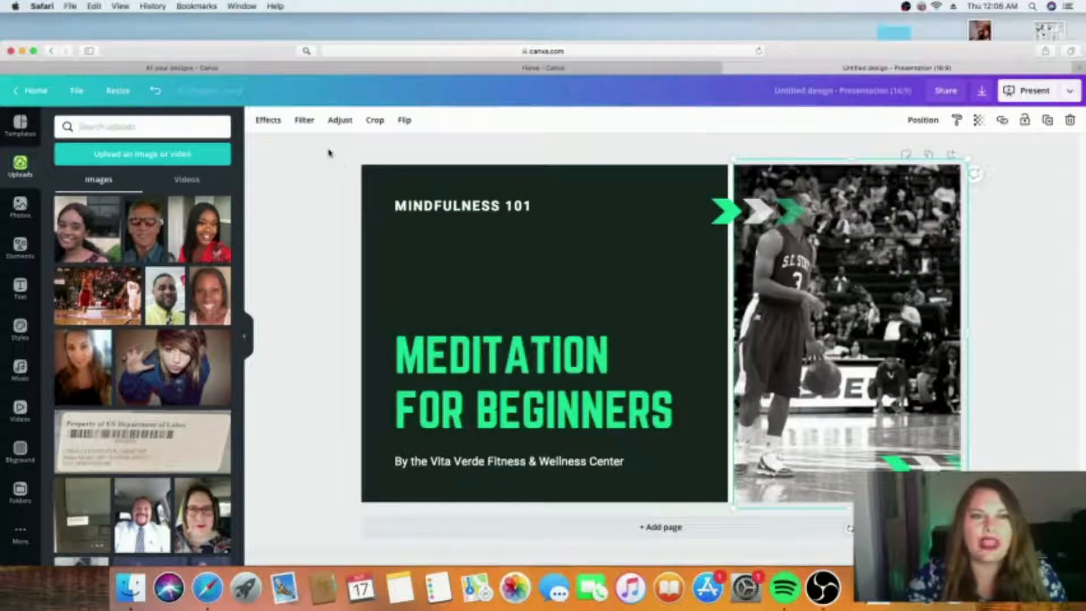
Step: Try the Retro, Drama, Edge, Dalliance and Greyscale filters on the basketball photo, and set it back to Street
click(302, 125)
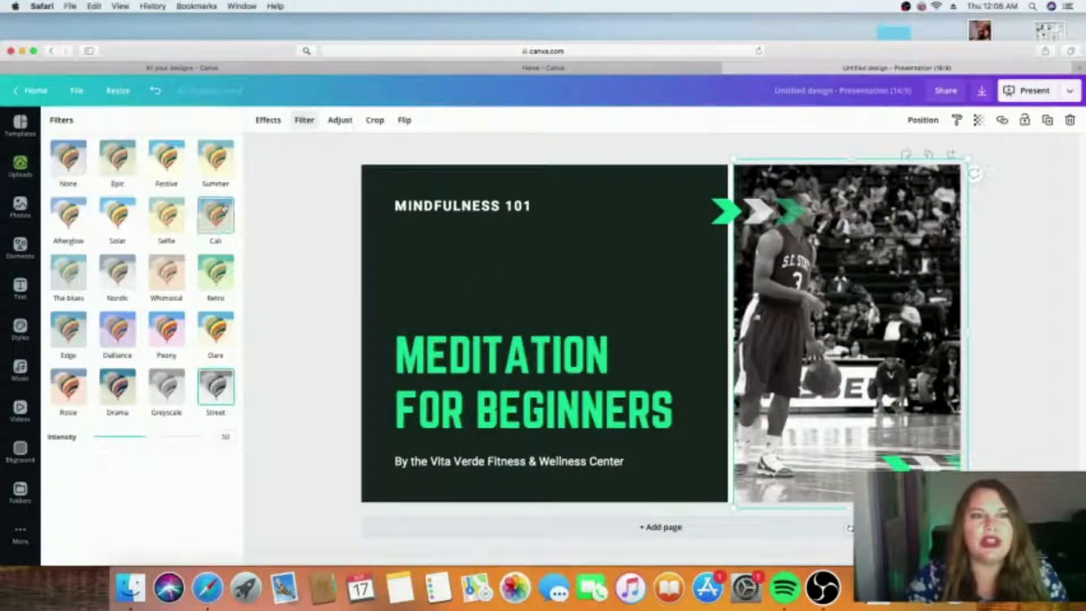
click(217, 264)
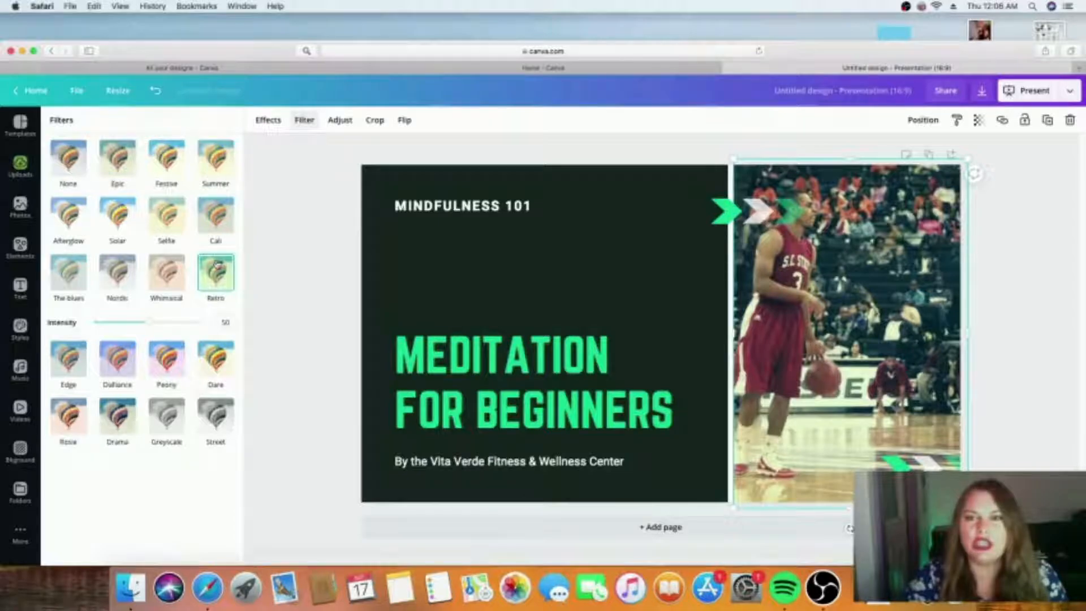
click(123, 423)
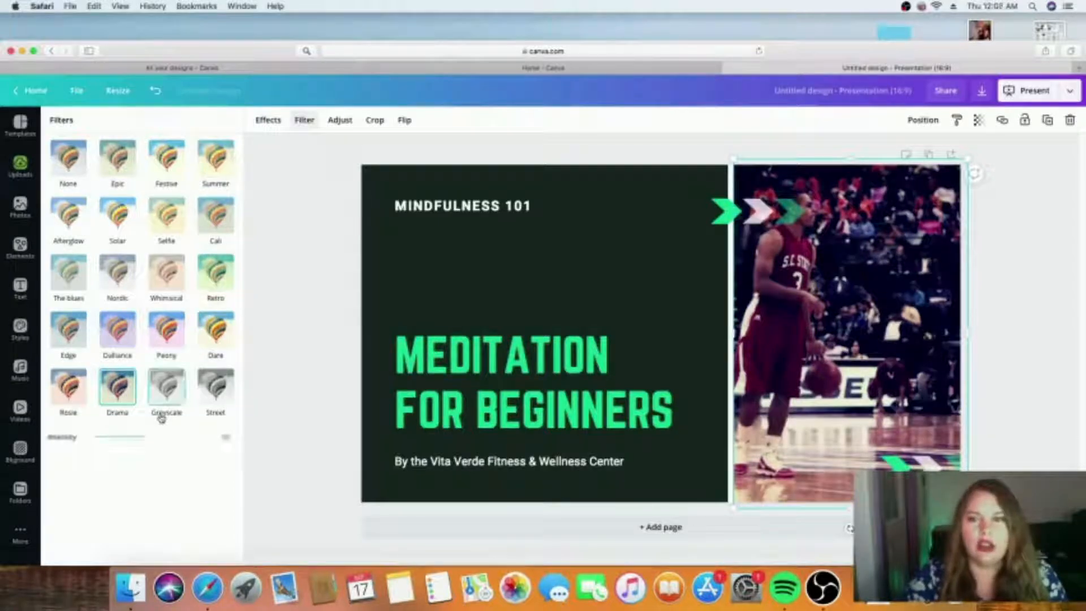
click(68, 346)
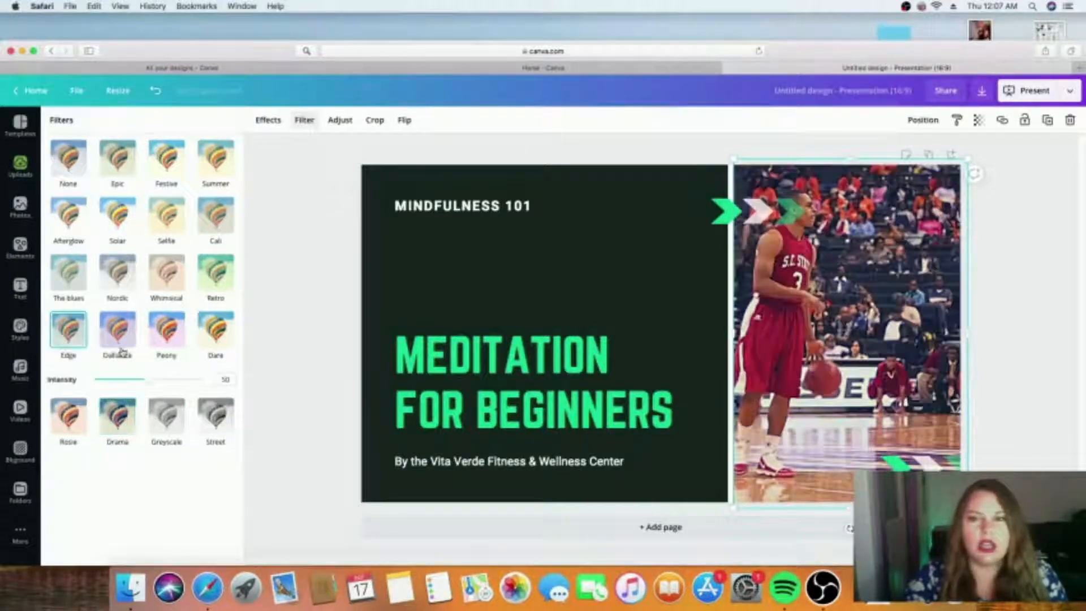
click(130, 348)
click(222, 428)
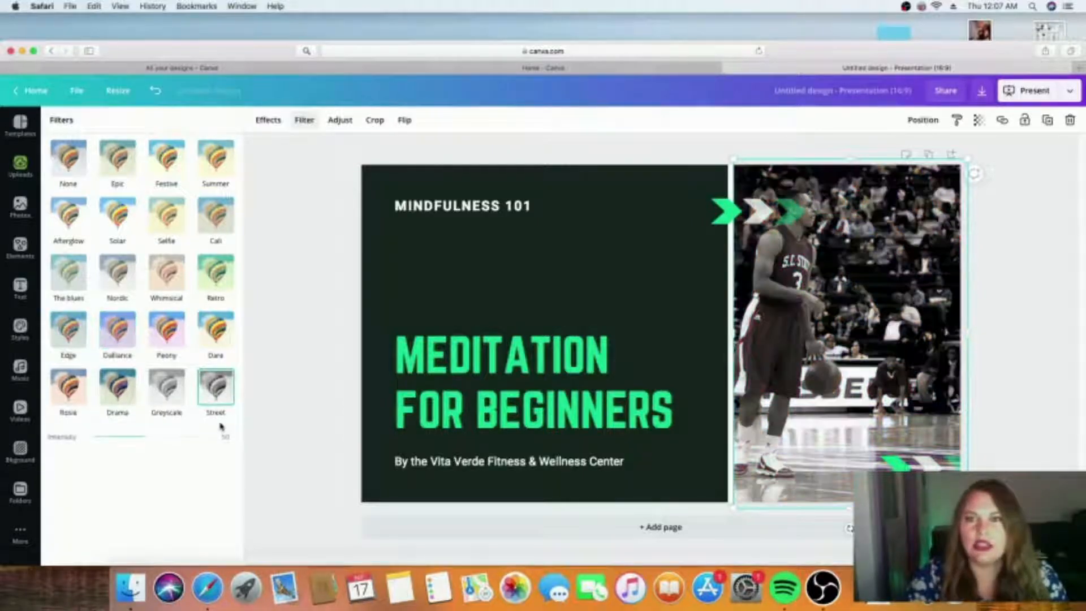
click(168, 399)
click(215, 398)
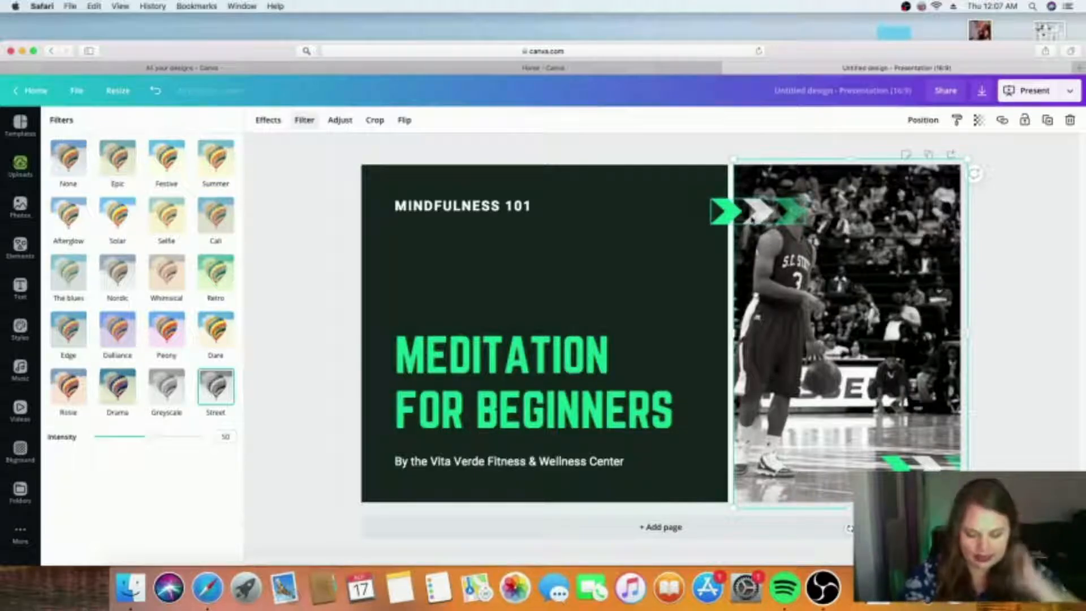
Step: Delete the arrow graphics at the upper and lower edges of the basketball photo, keeping the photo itself
key(Delete)
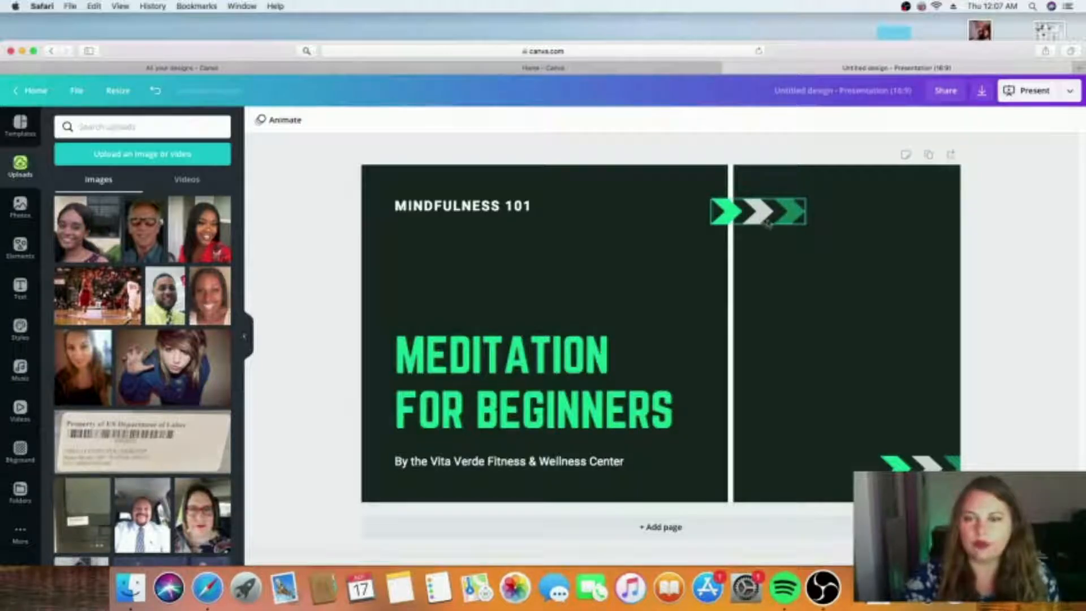
click(155, 91)
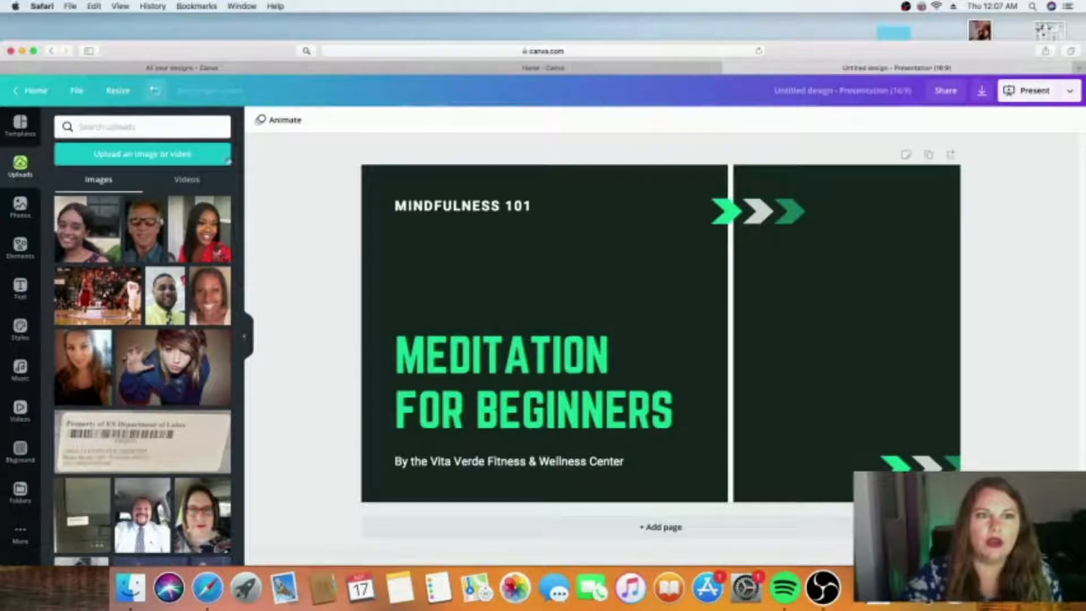
click(725, 222)
key(BackSpace)
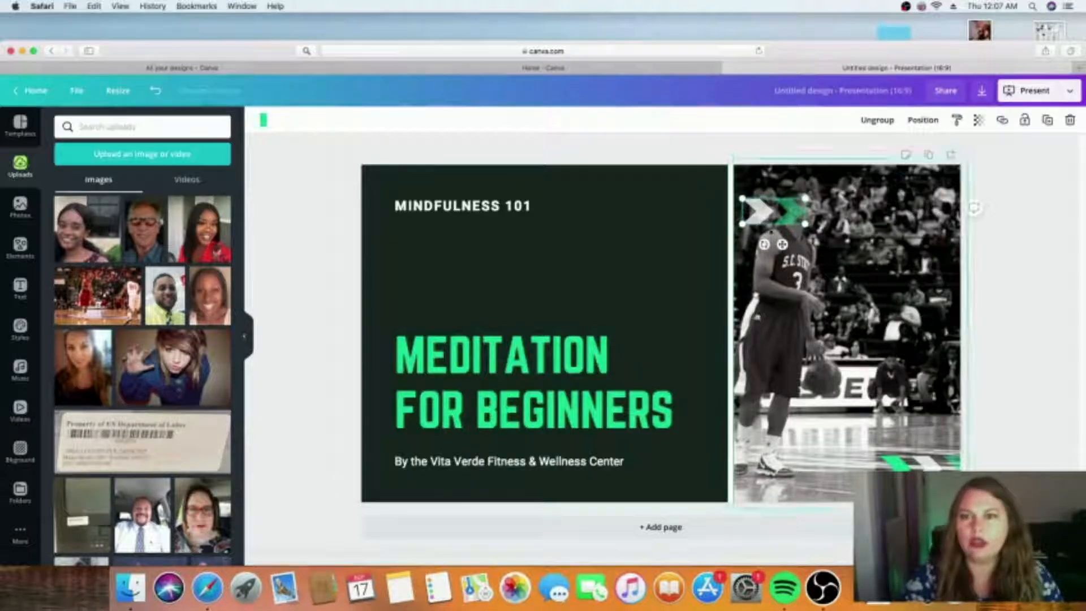
key(BackSpace)
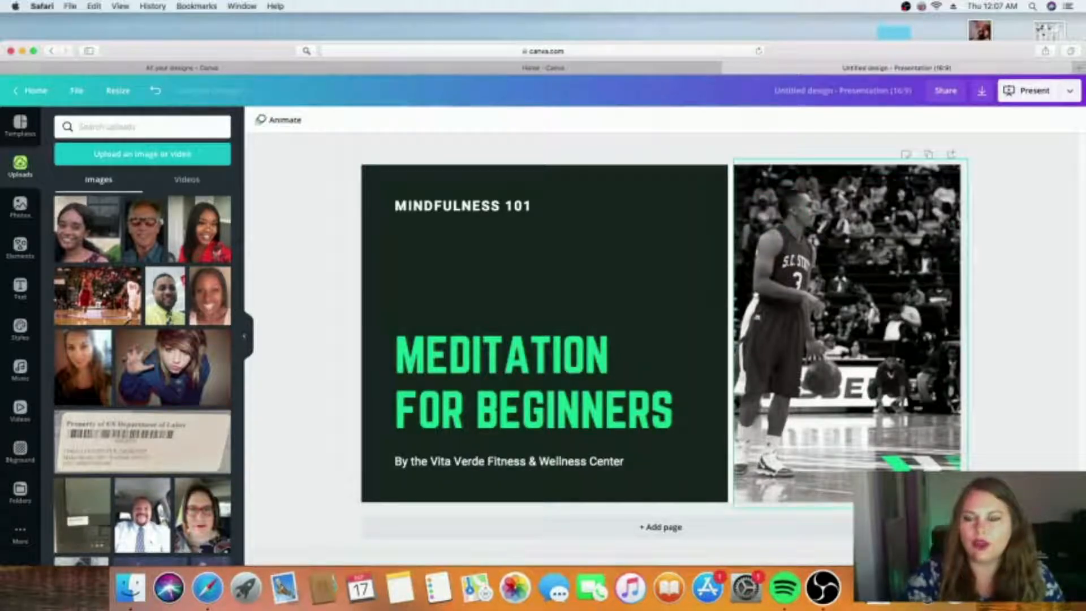
click(922, 462)
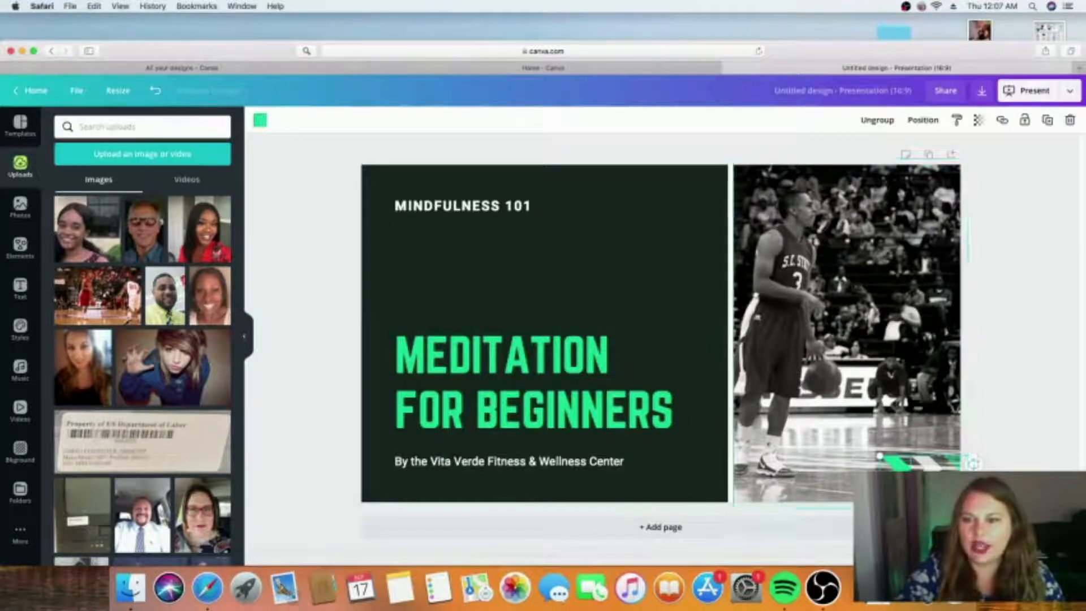
key(BackSpace)
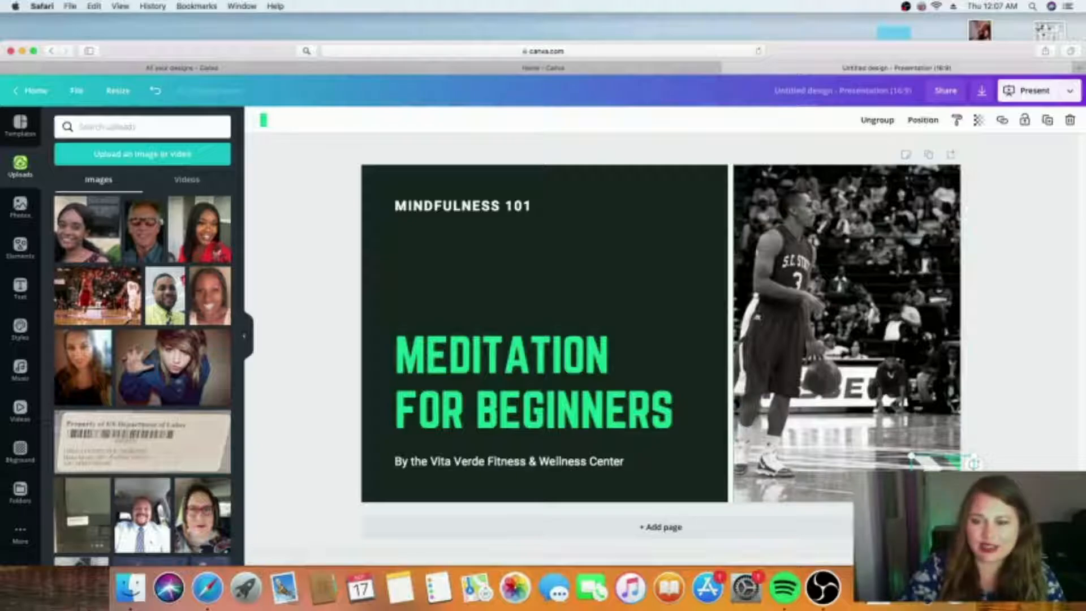
key(BackSpace)
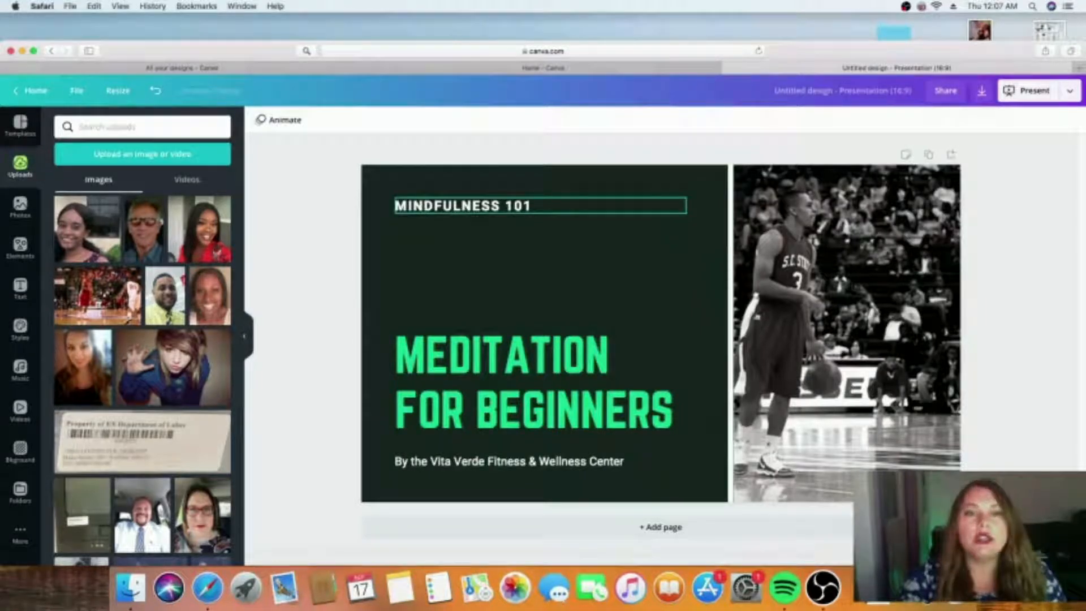
Step: Remove the letters "IN" from the "MINDFULNESS 101" heading
click(420, 211)
click(419, 211)
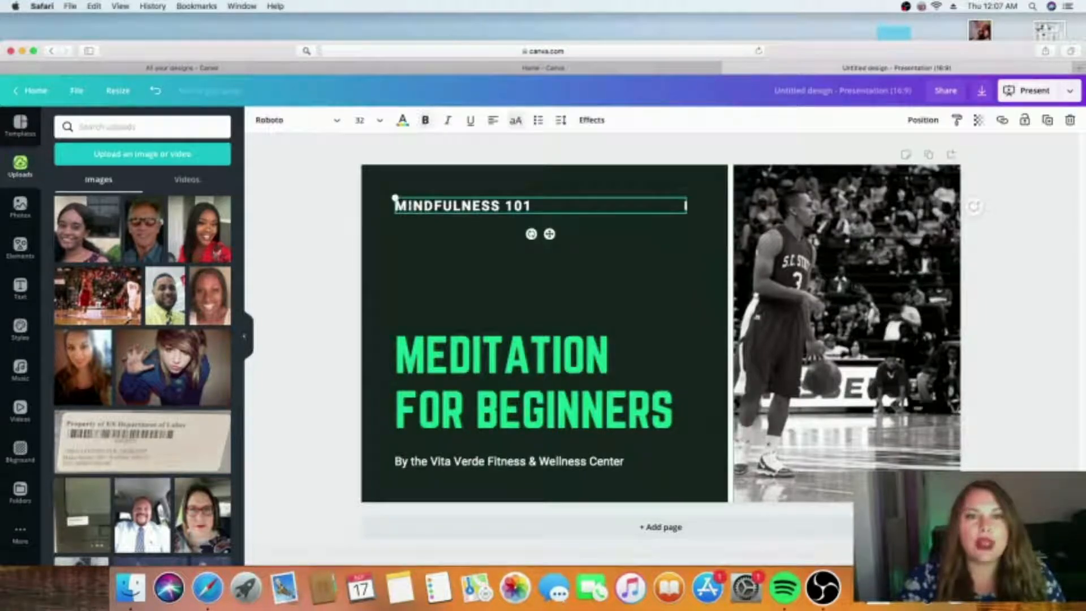
key(BackSpace)
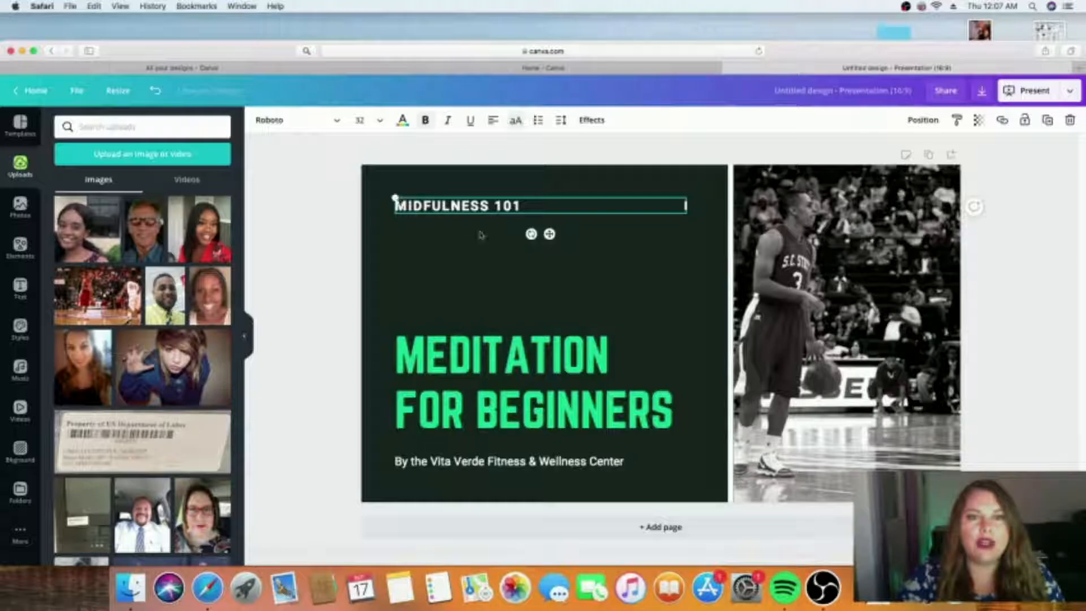
key(BackSpace)
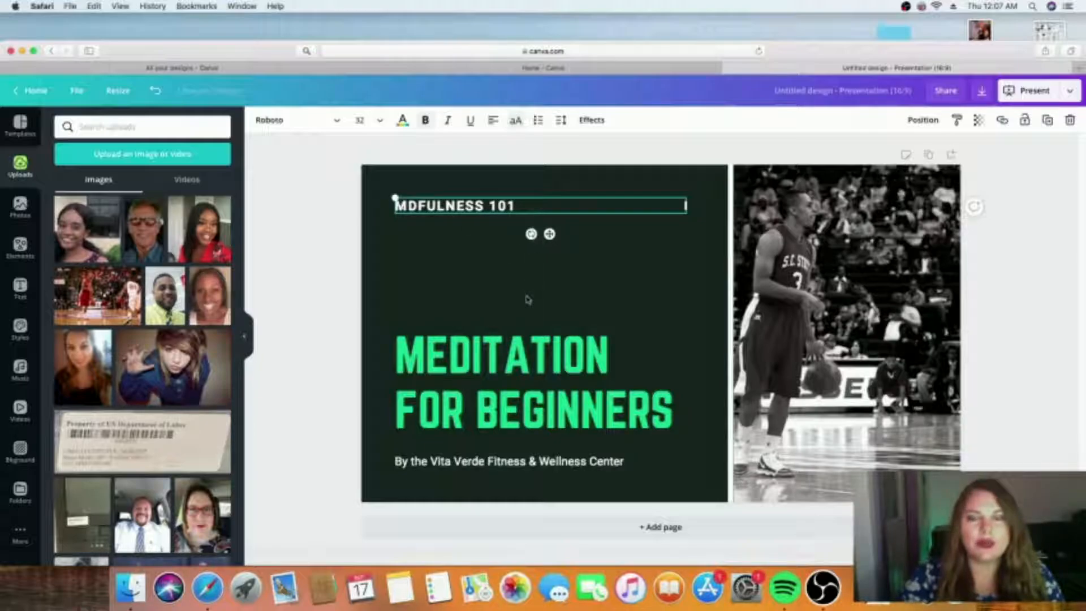
Step: Clear the "MEDITATION FOR BEGINNERS" title and the "By the Vita Verde Fitness & Wellness Center" line below it
click(548, 364)
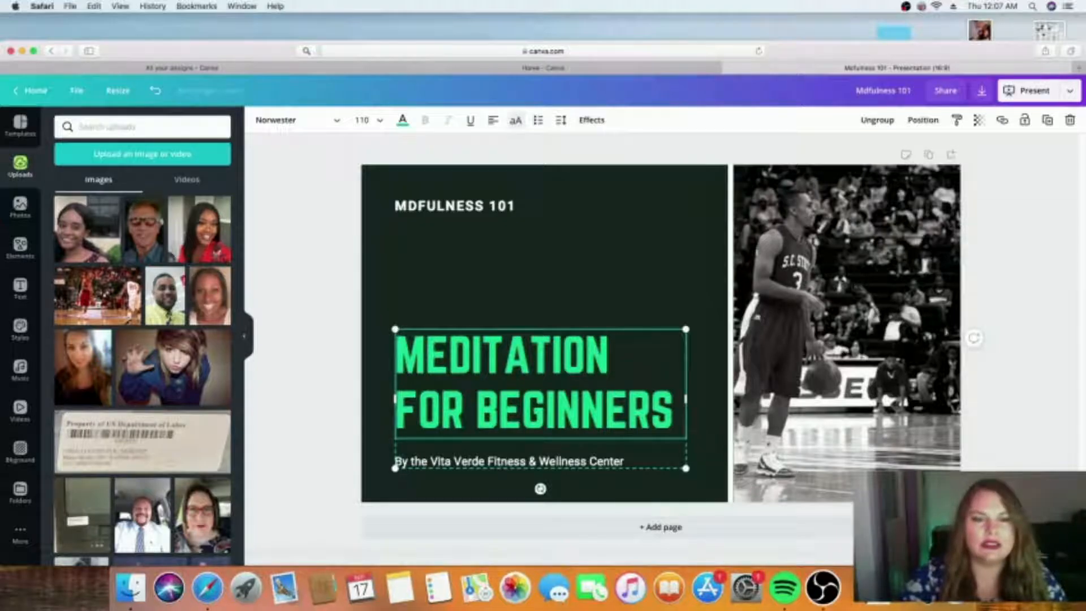
triple_click(429, 352)
key(BackSpace)
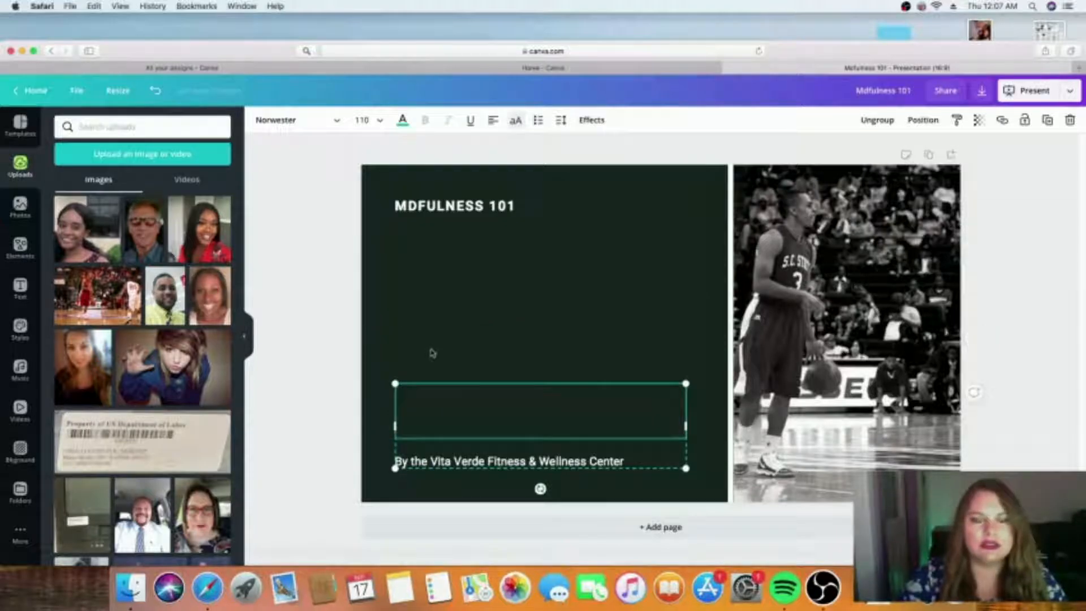
click(637, 462)
key(BackSpace)
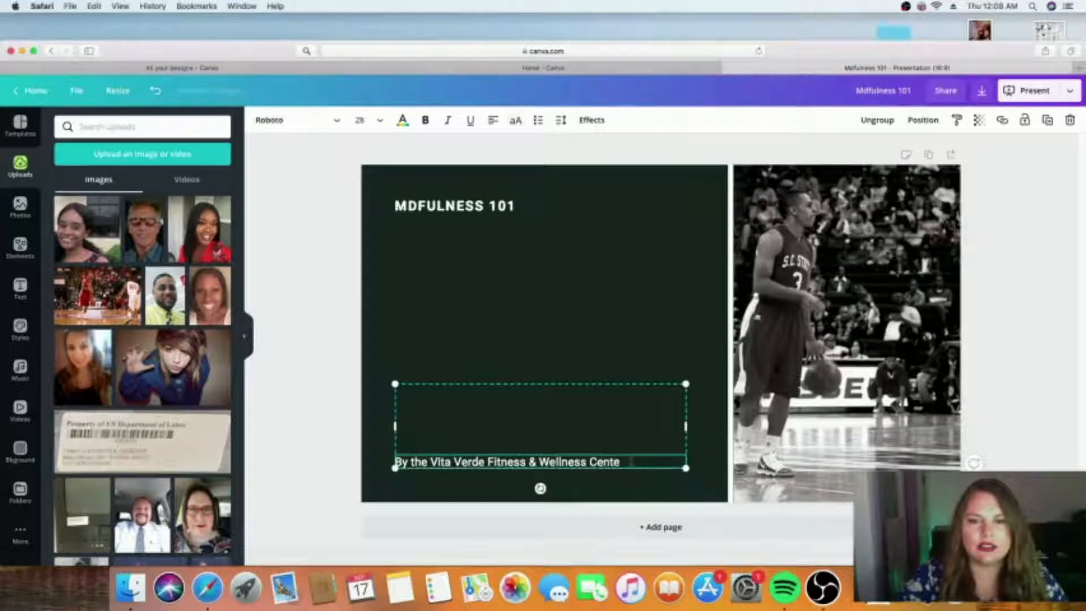
drag(628, 462, 364, 458)
drag(611, 461, 409, 462)
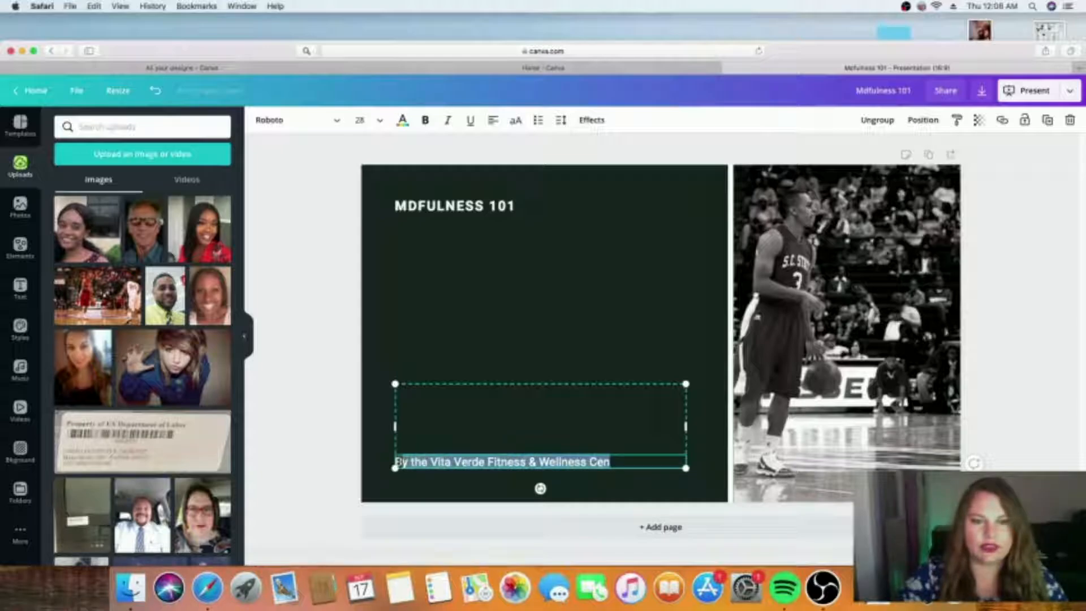
text(B)
key(BackSpace)
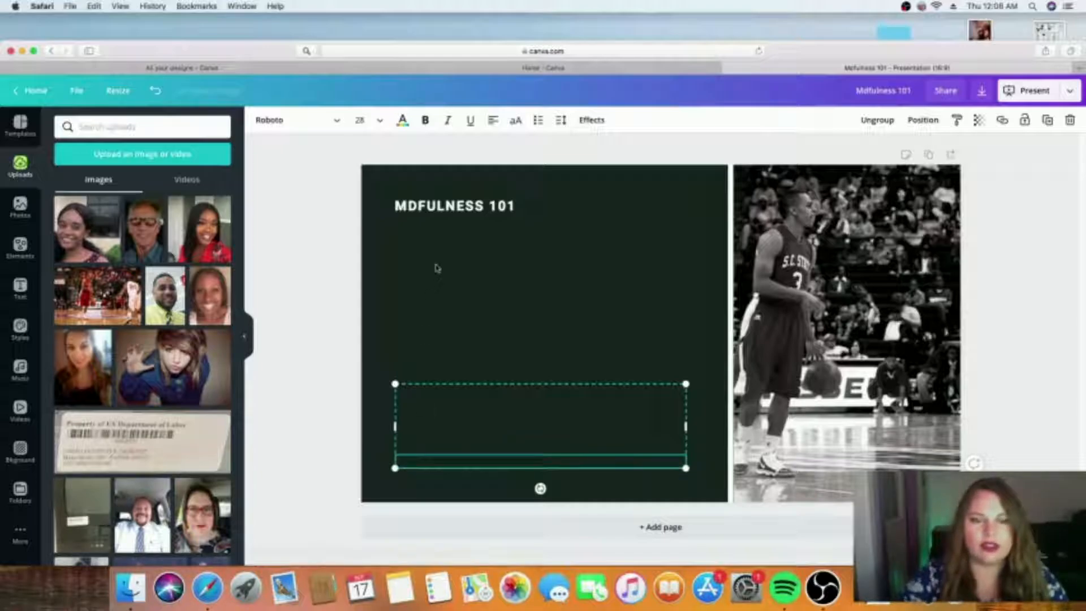
Step: Clear all remaining text from the heading at the top of the dark area and deselect it
click(466, 209)
key(BackSpace)
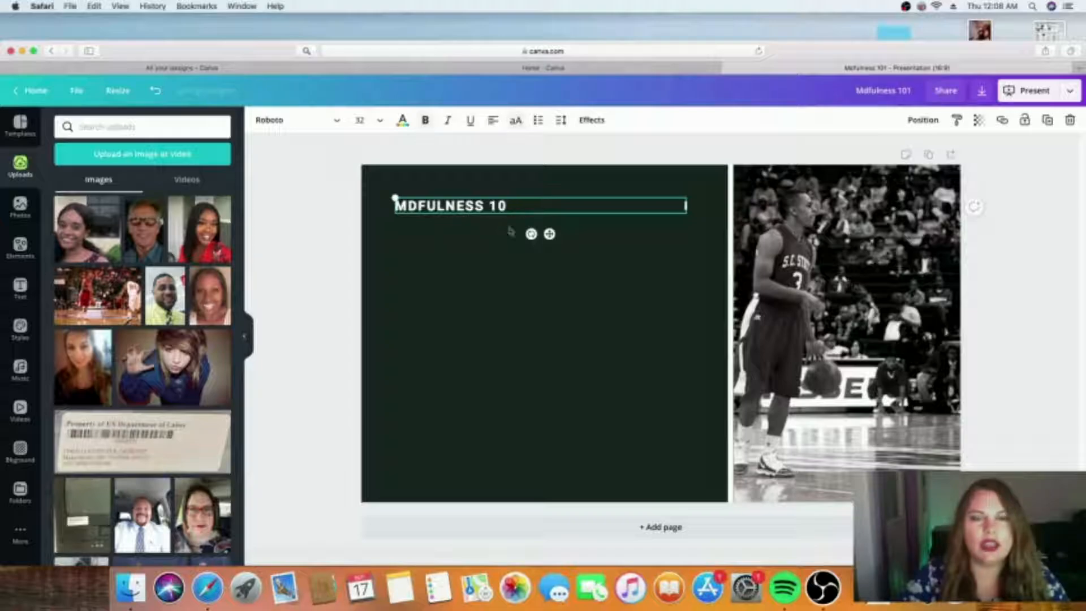
key(BackSpace)
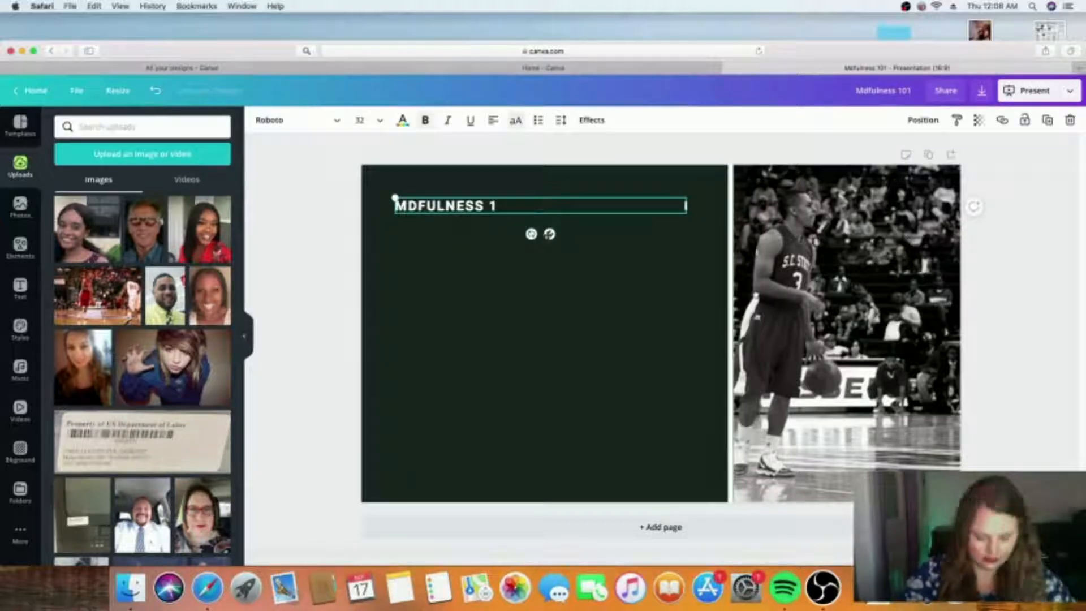
key(BackSpace)
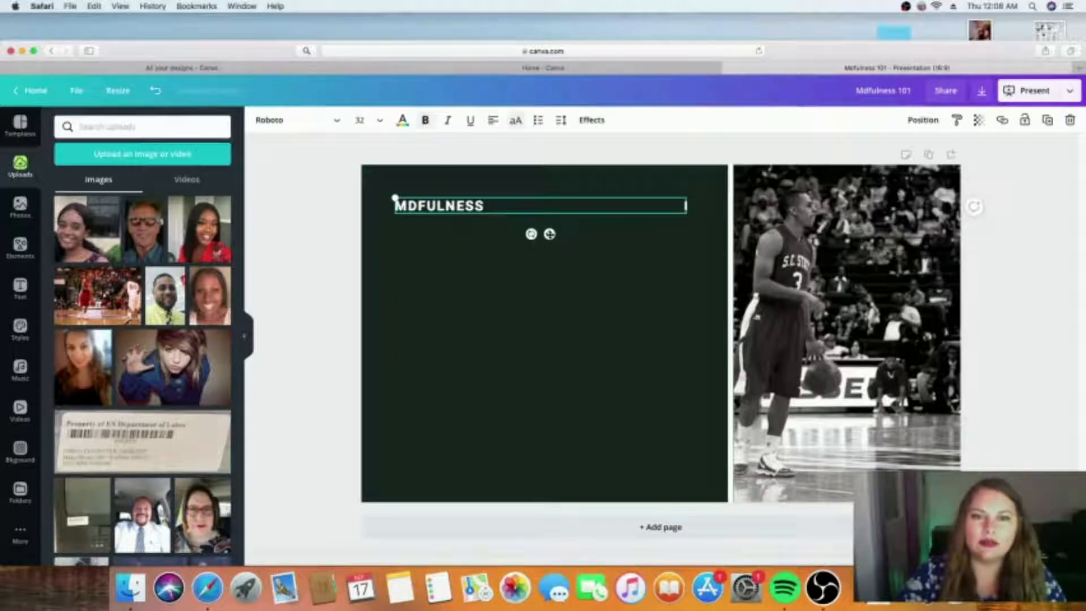
drag(549, 233, 524, 219)
key(BackSpace)
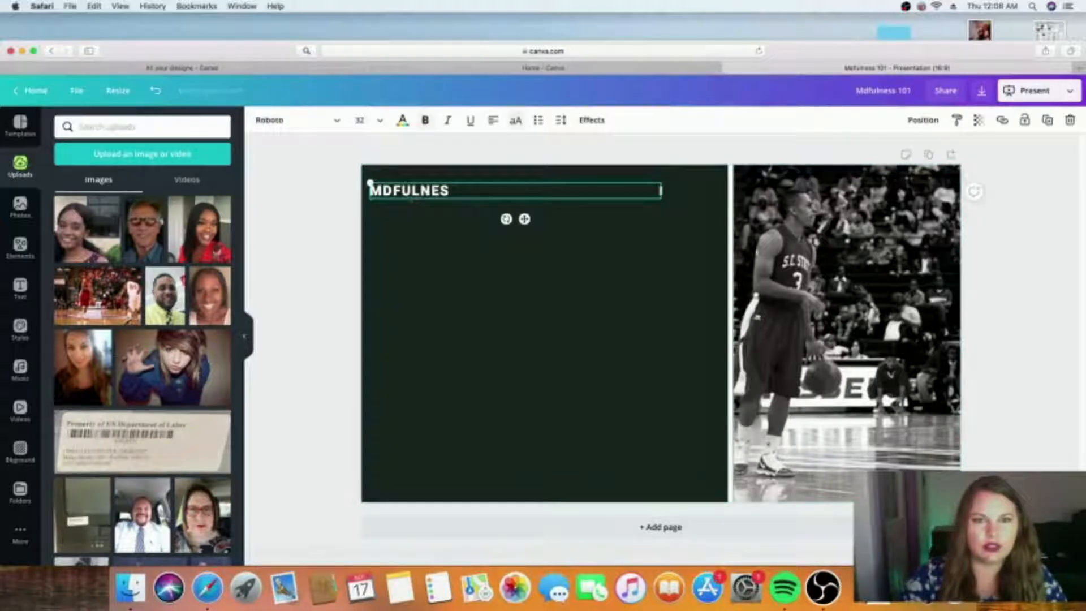
key(super+a)
key(BackSpace)
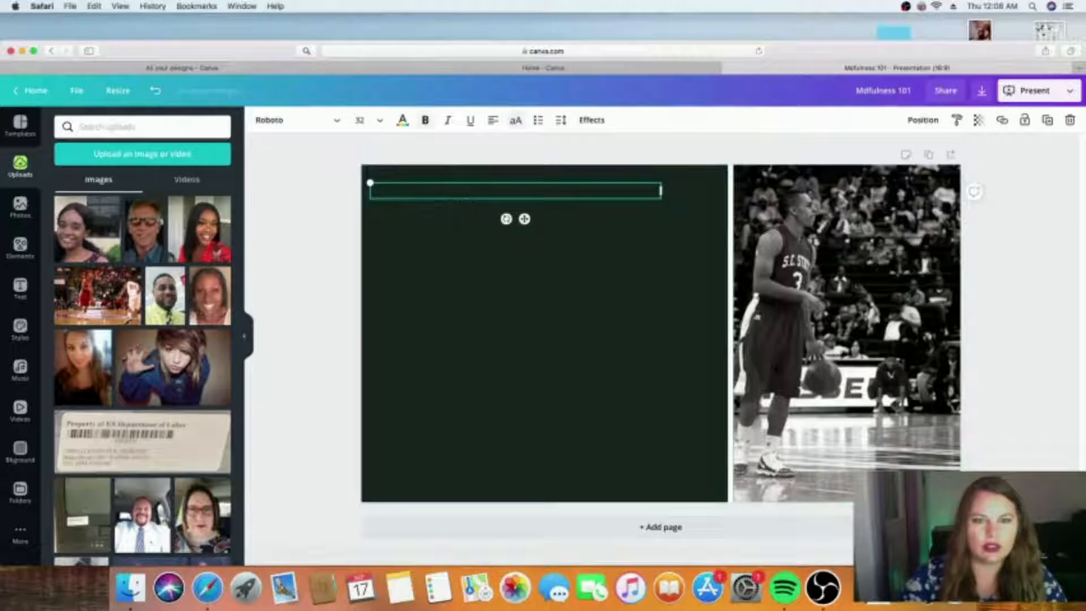
click(339, 271)
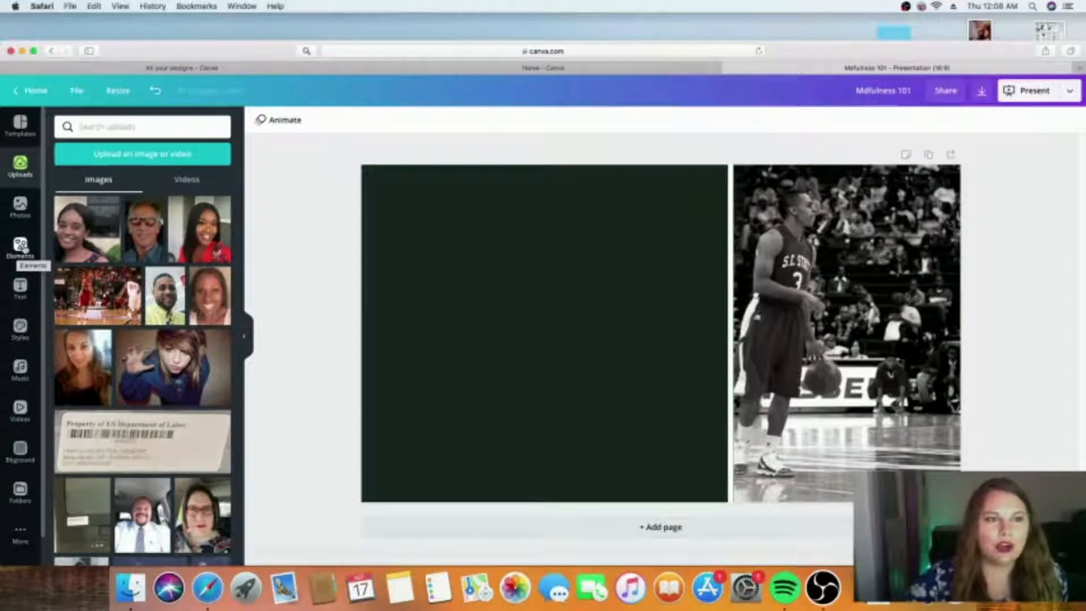
Step: Examine the available element categories, from lines, shapes, frames, stickers and charts to the themed illustration collections
click(22, 248)
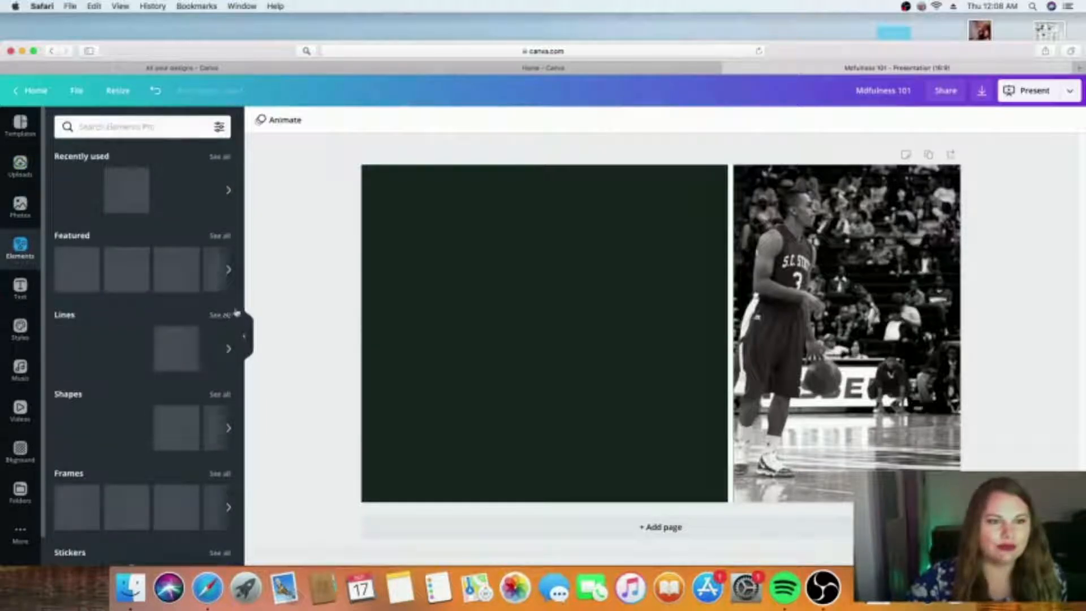
scroll(240, 283, down, 1)
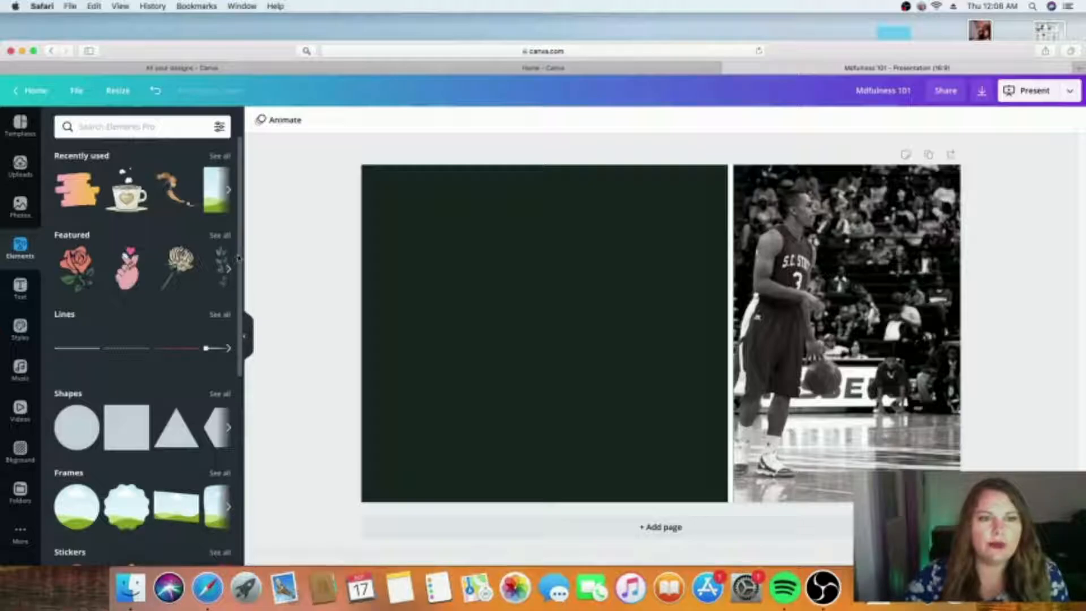
drag(240, 256, 239, 328)
scroll(238, 328, down, 2)
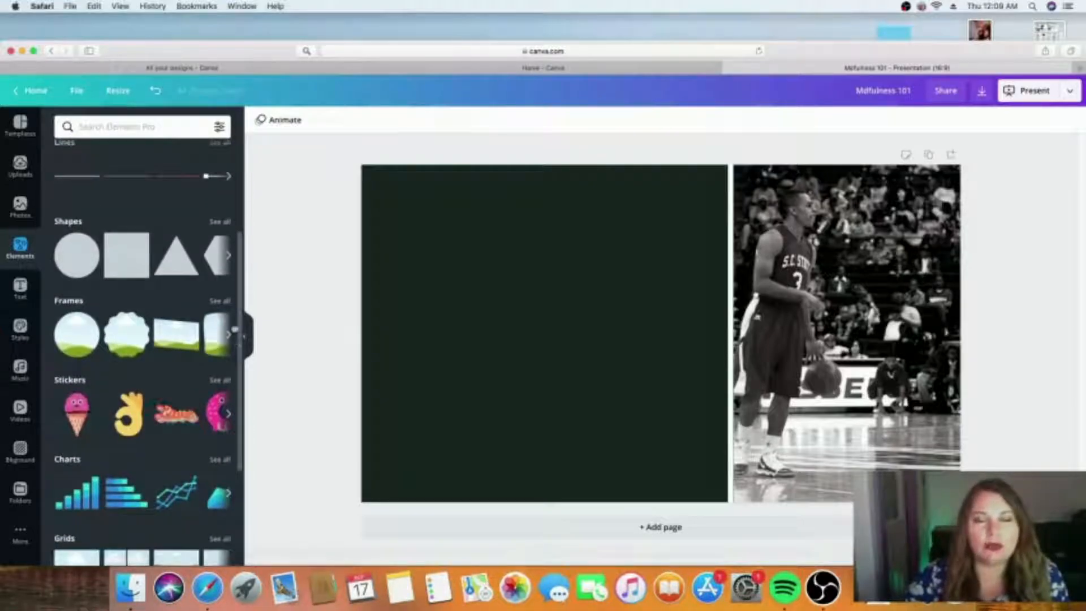
scroll(188, 262, down, 2)
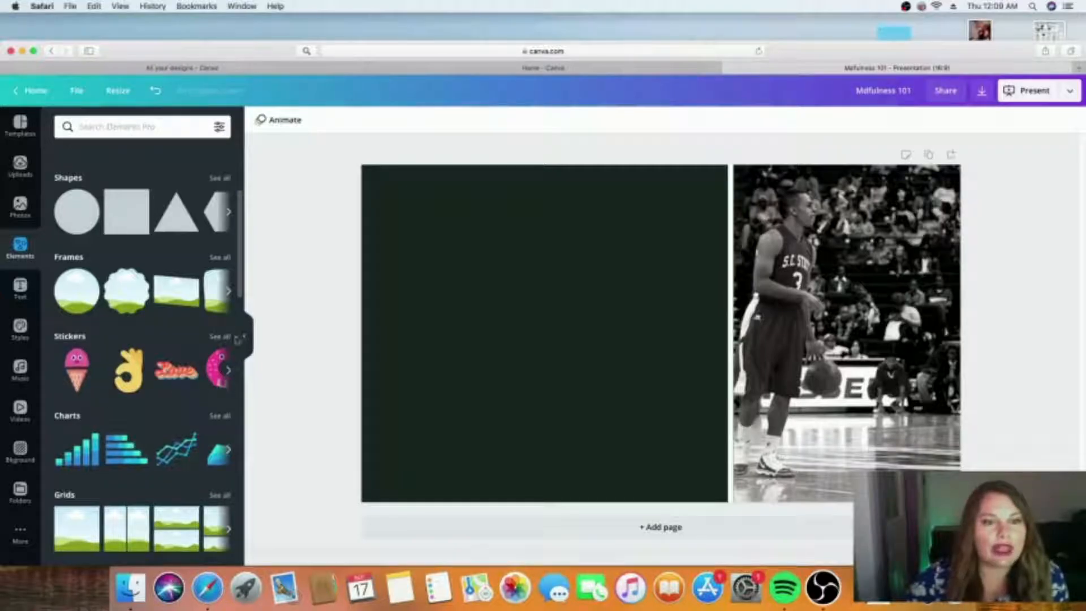
drag(241, 289, 231, 361)
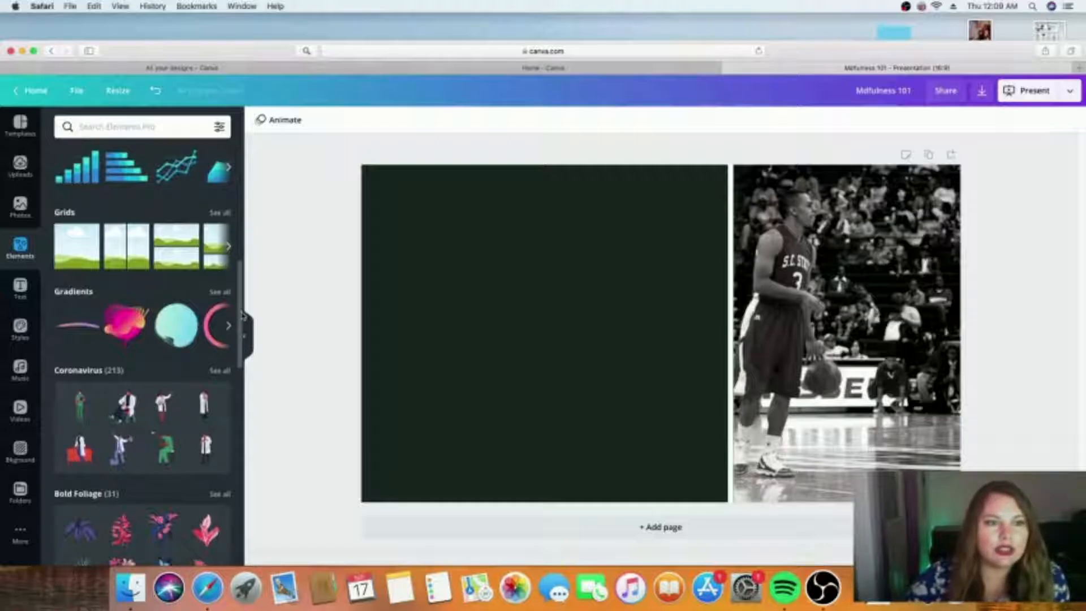
drag(242, 317, 238, 379)
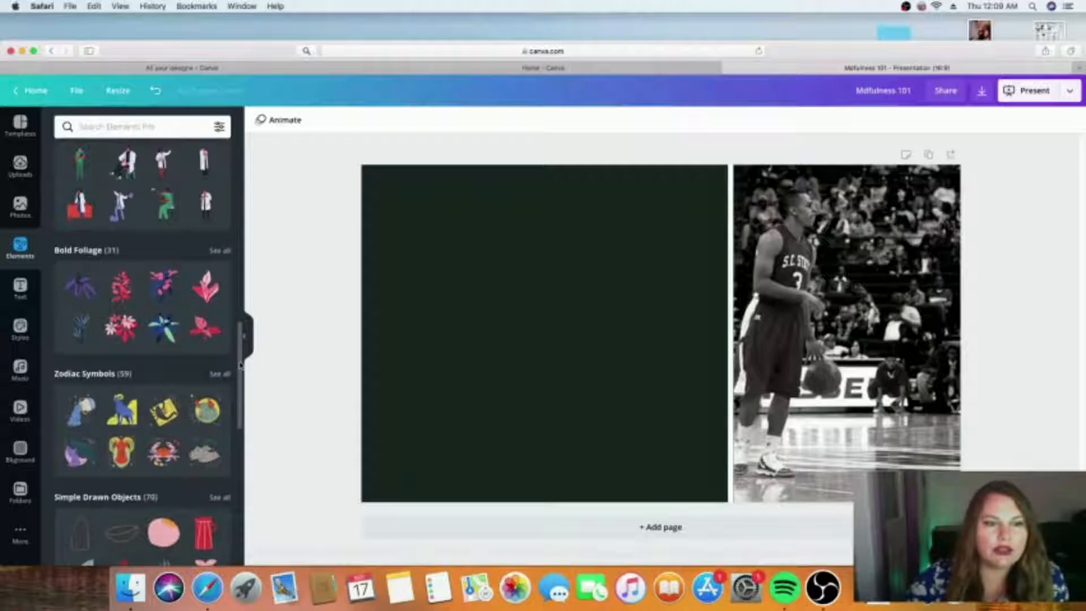
drag(240, 364, 233, 480)
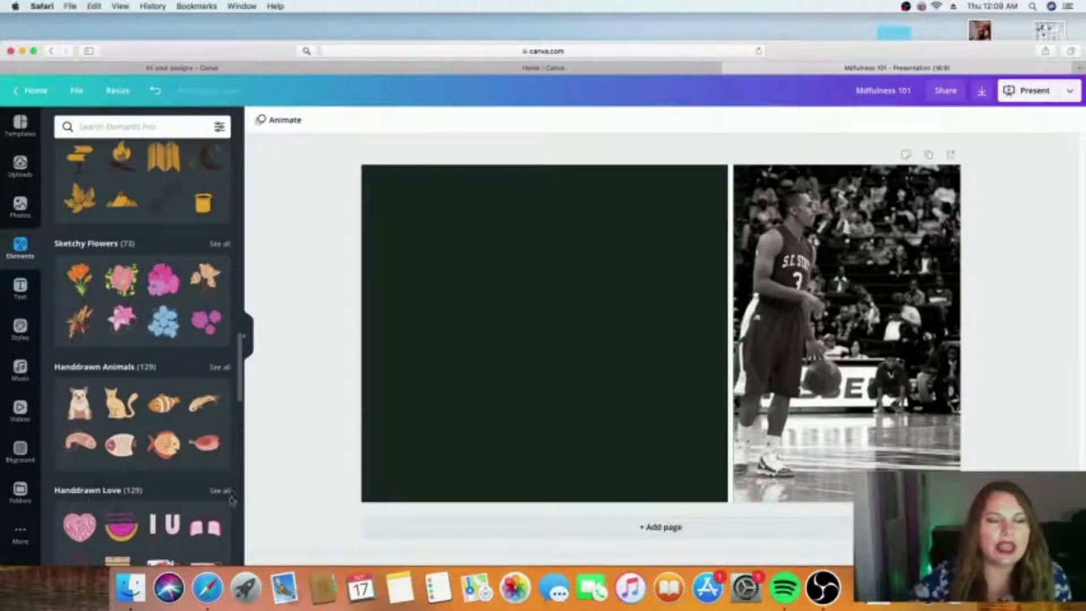
scroll(234, 479, down, 6)
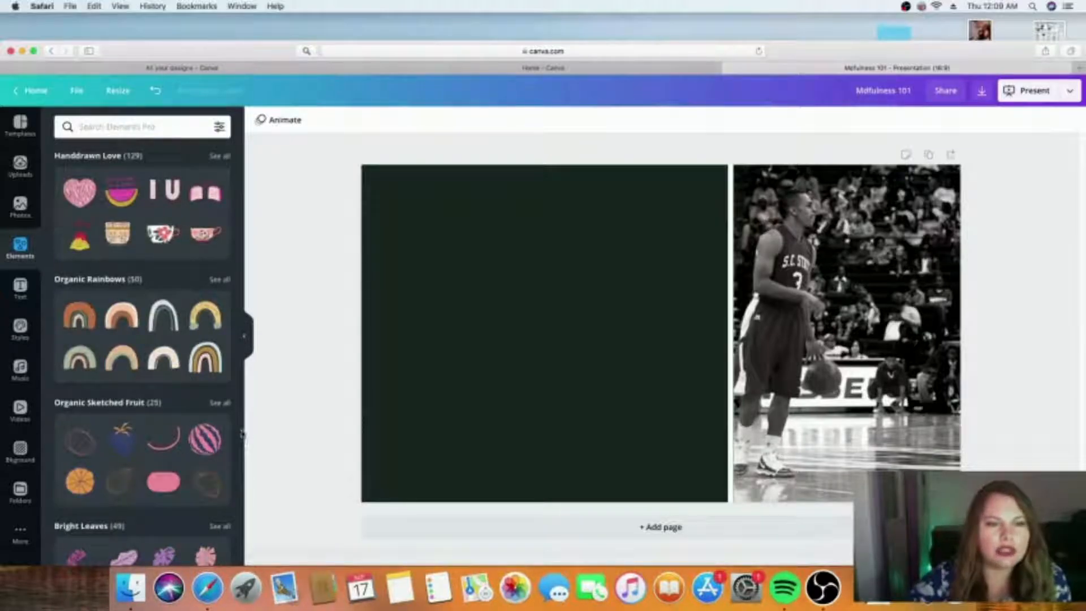
scroll(239, 481, down, 6)
scroll(236, 492, down, 7)
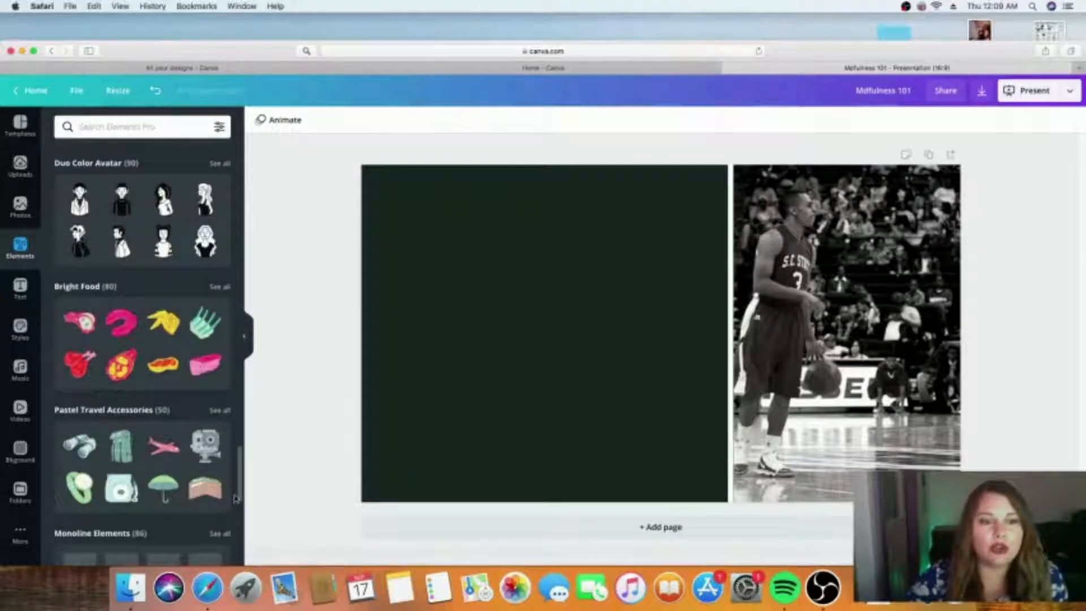
scroll(237, 498, down, 8)
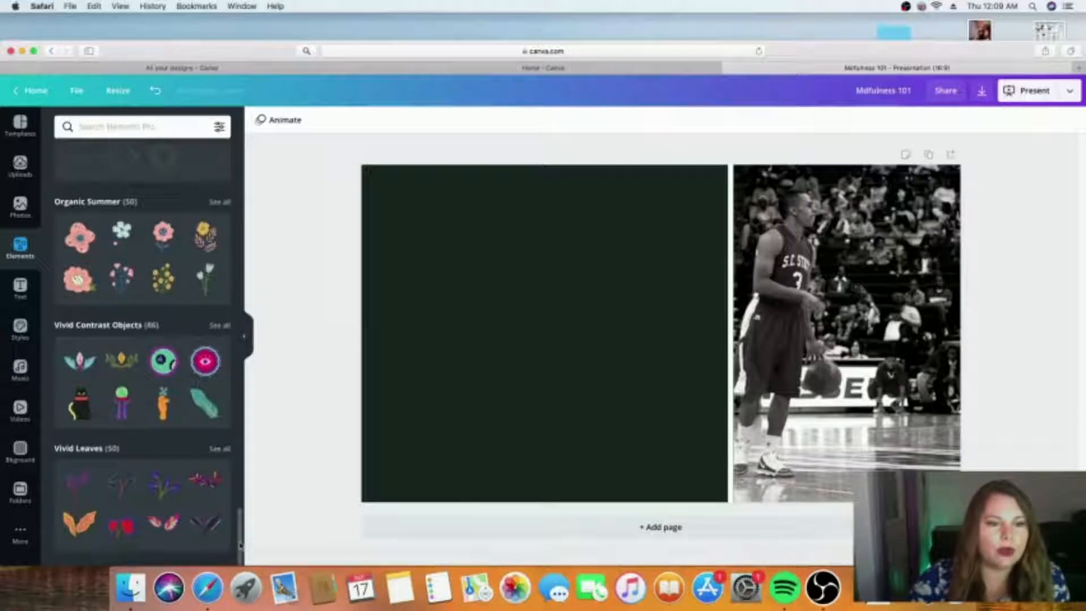
scroll(237, 480, up, 10)
scroll(227, 424, up, 8)
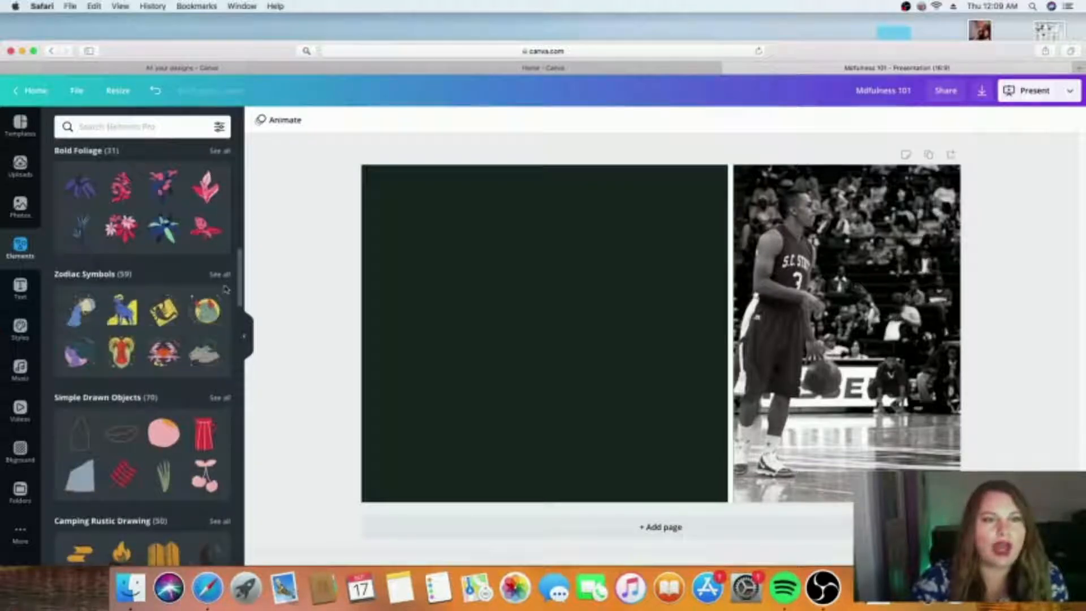
drag(241, 298, 235, 236)
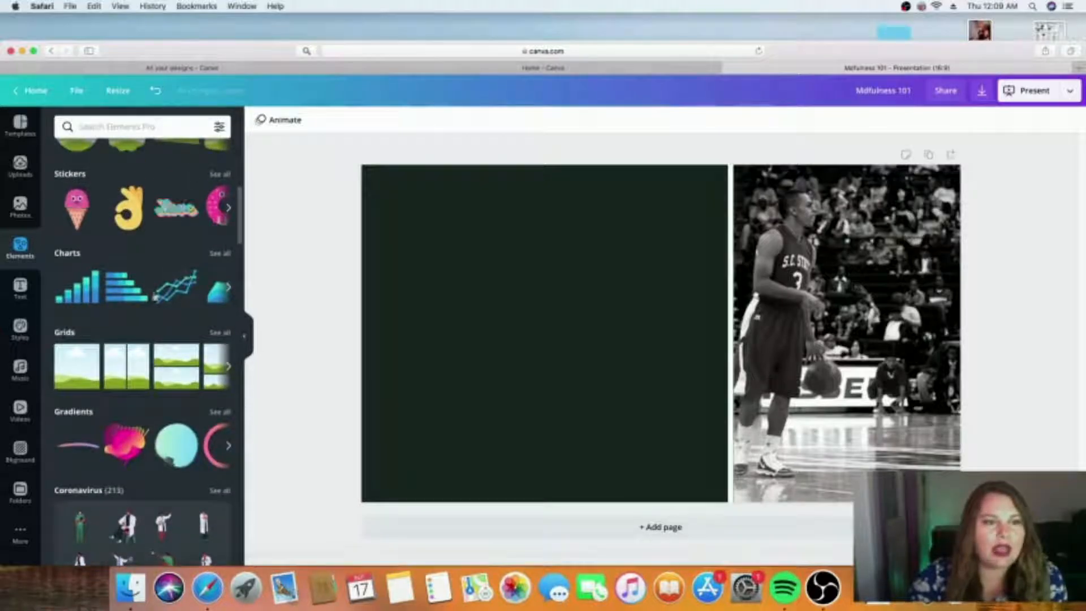
scroll(240, 237, up, 5)
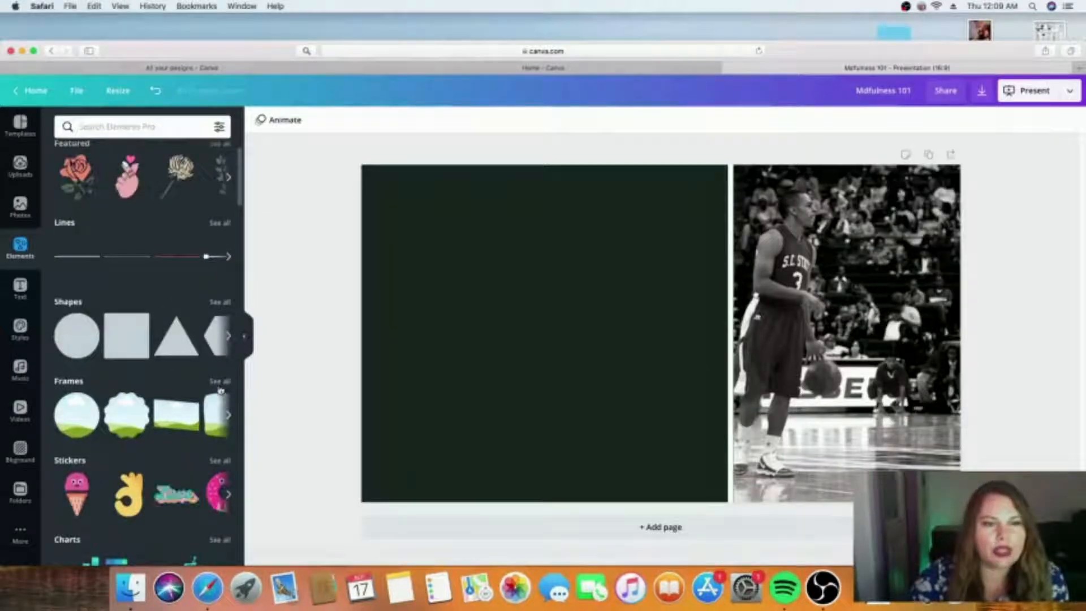
Step: Add the letter G frame to the dark area's upper left corner and shrink it to about half size
click(220, 382)
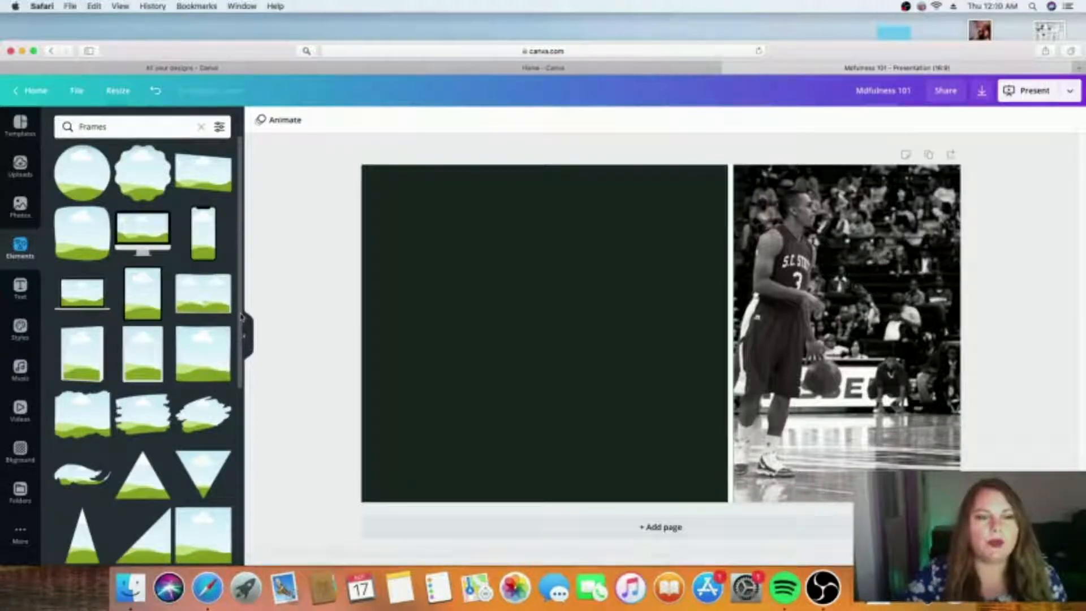
drag(241, 316, 241, 541)
drag(241, 406, 237, 542)
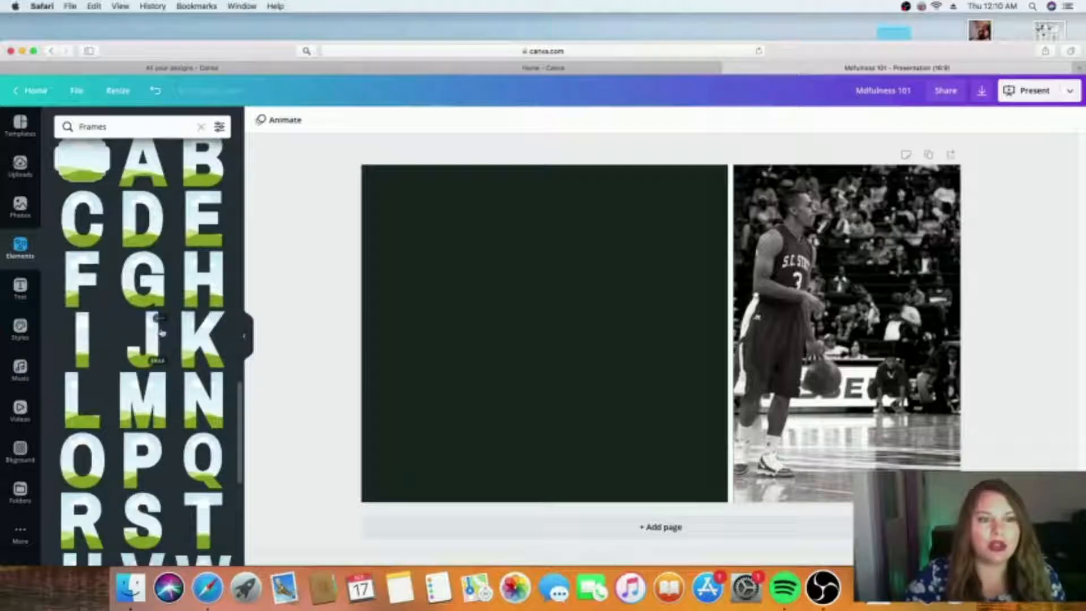
drag(141, 308, 403, 255)
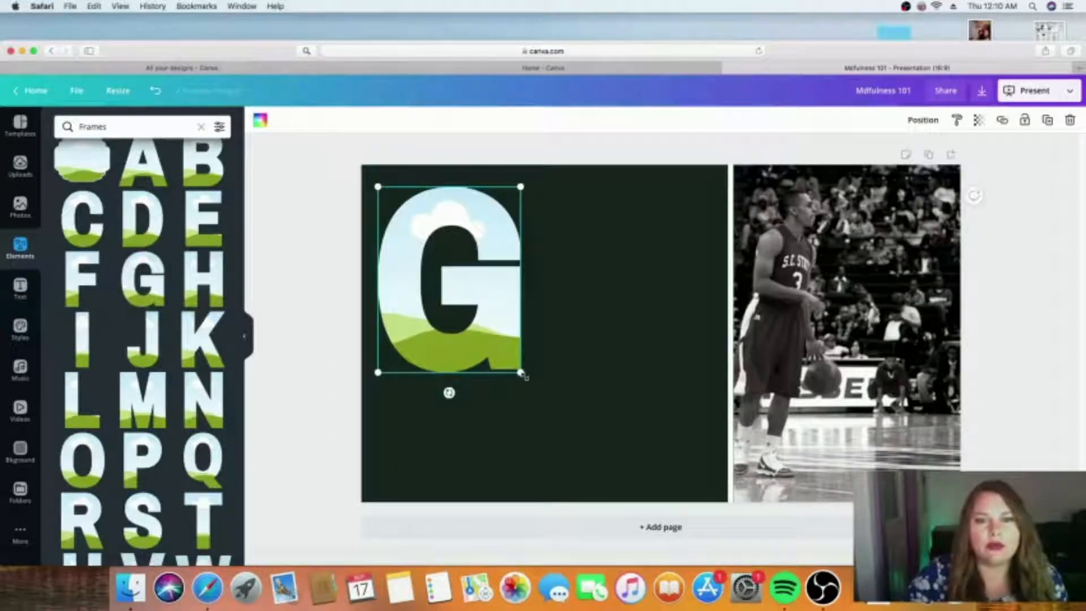
drag(520, 372, 444, 281)
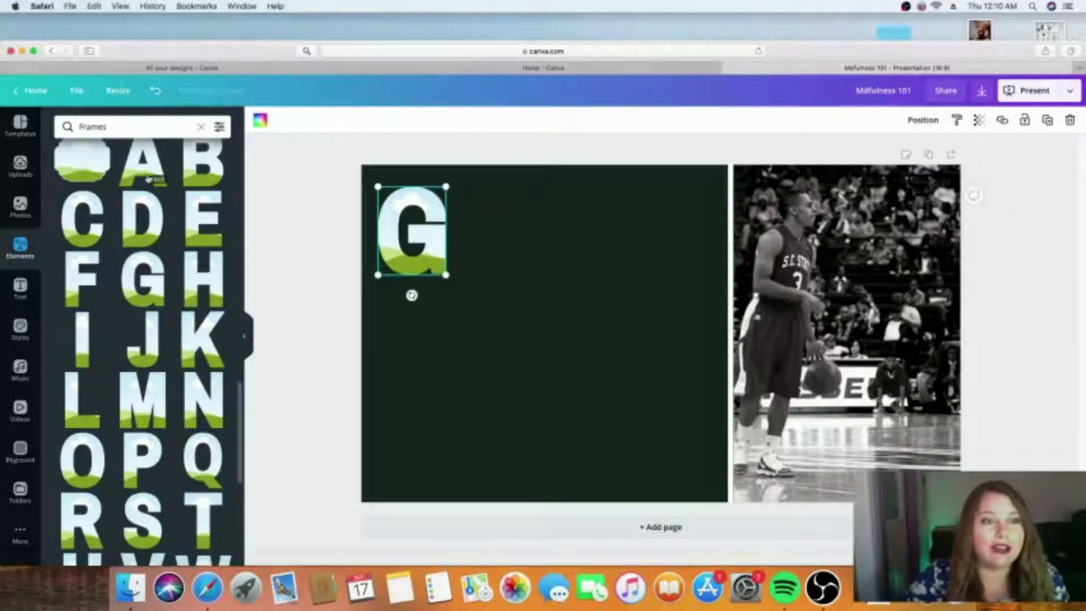
Step: Add the letter A and letter R frames after the G, scaled down and aligned in a row with it
drag(136, 161, 495, 283)
drag(625, 422, 516, 260)
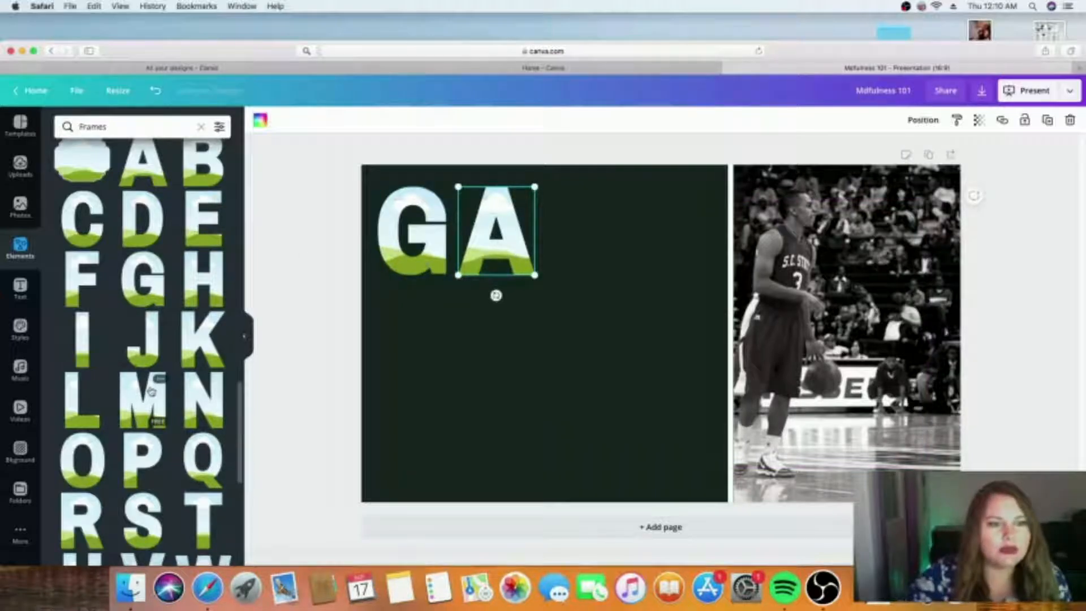
drag(101, 512, 446, 330)
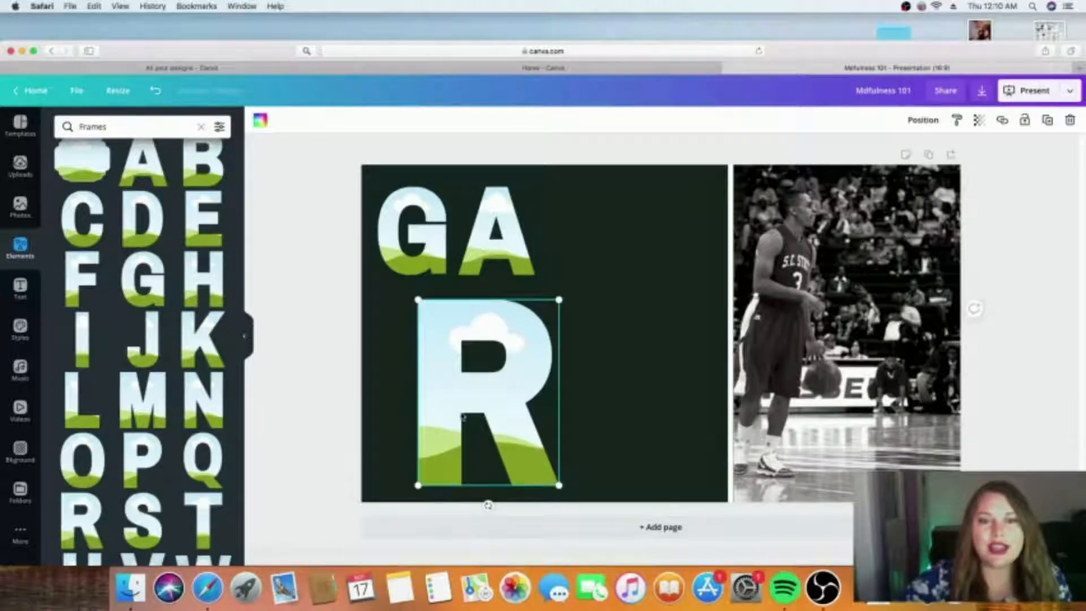
drag(560, 487, 574, 233)
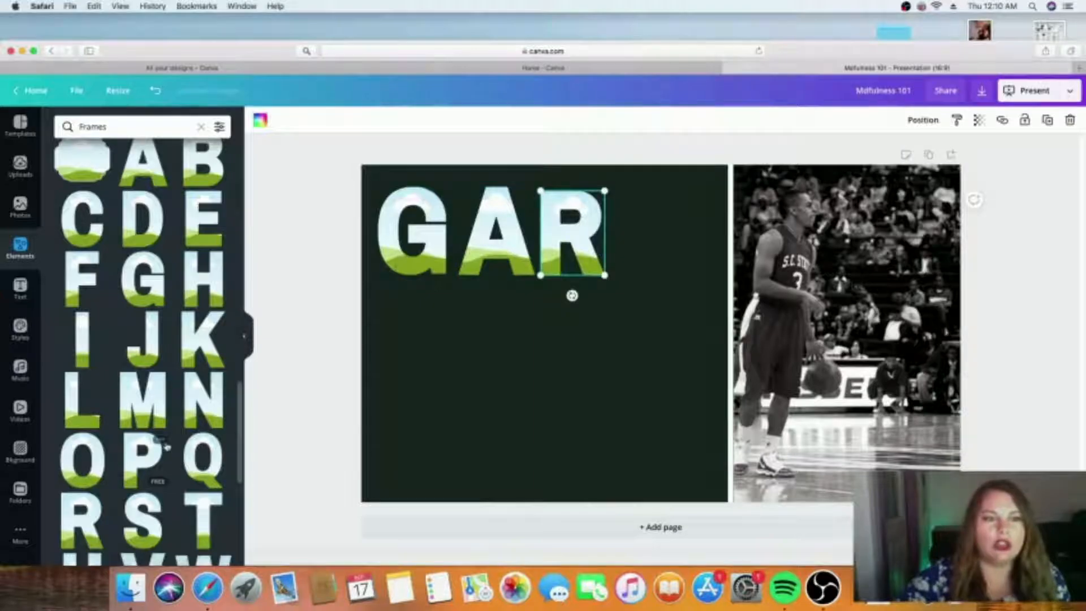
Step: Add the letter Y frame after the R and scale it down to the height of the R
scroll(181, 453, down, 5)
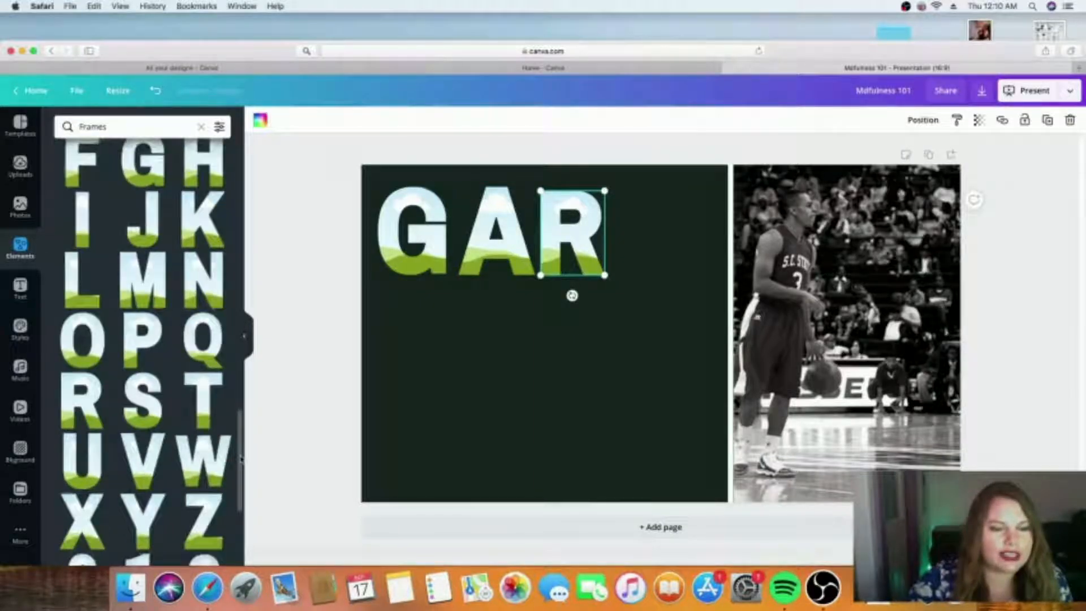
drag(332, 451, 474, 322)
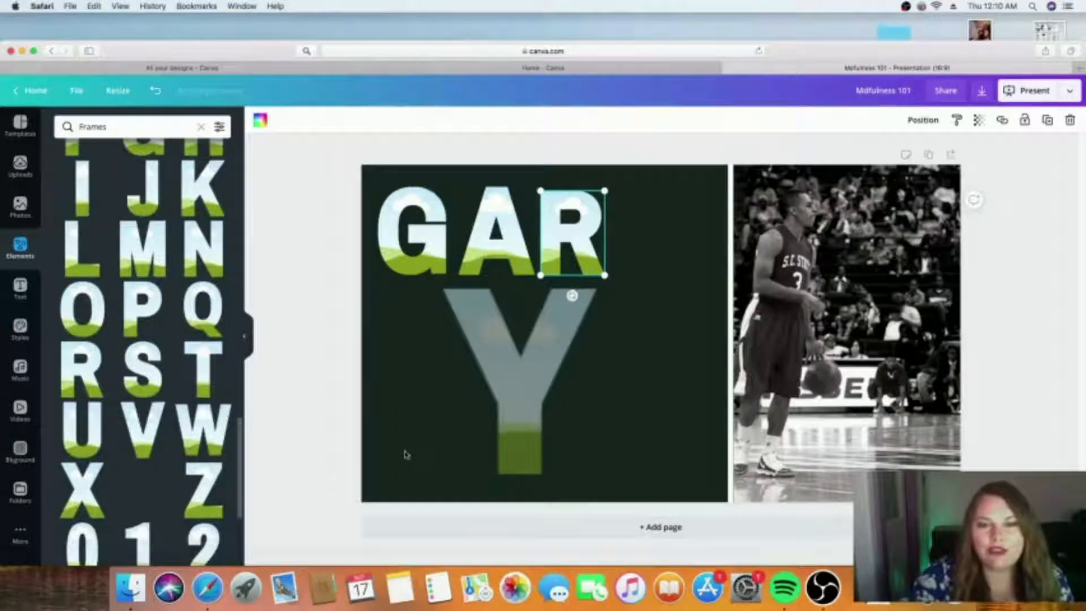
drag(405, 455, 407, 454)
drag(585, 459, 643, 253)
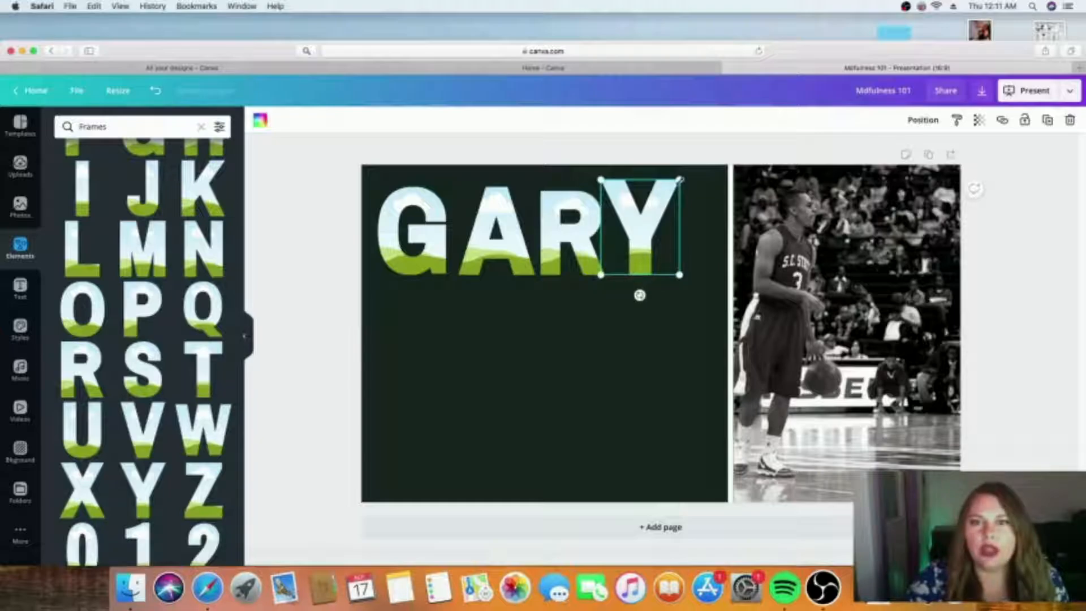
drag(679, 180, 670, 191)
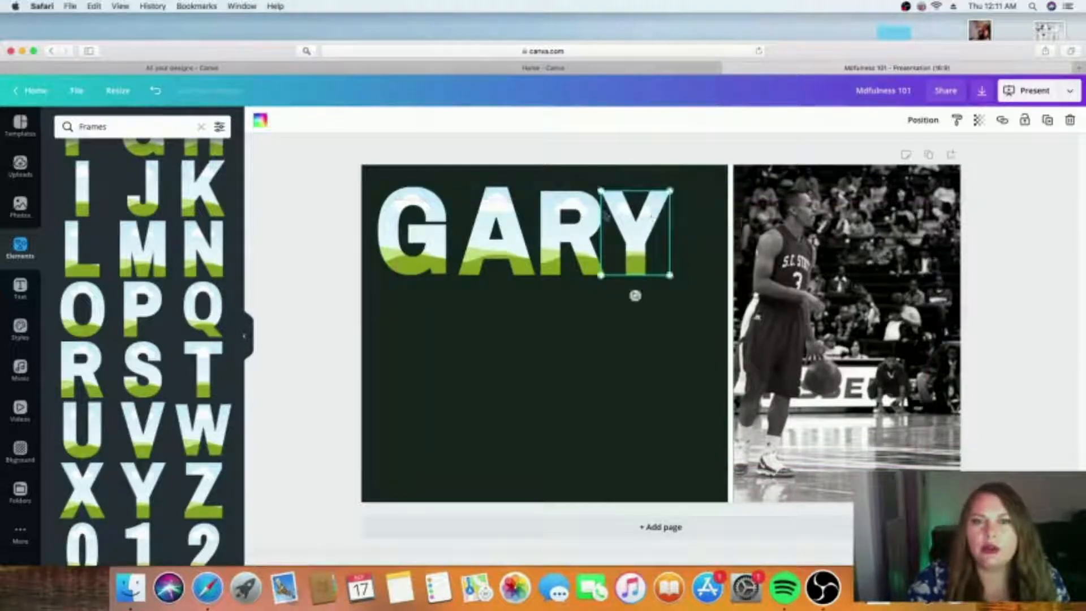
Step: Shrink the A and G frames slightly so their tops line up with the R and Y
click(507, 218)
drag(458, 187, 463, 192)
click(426, 204)
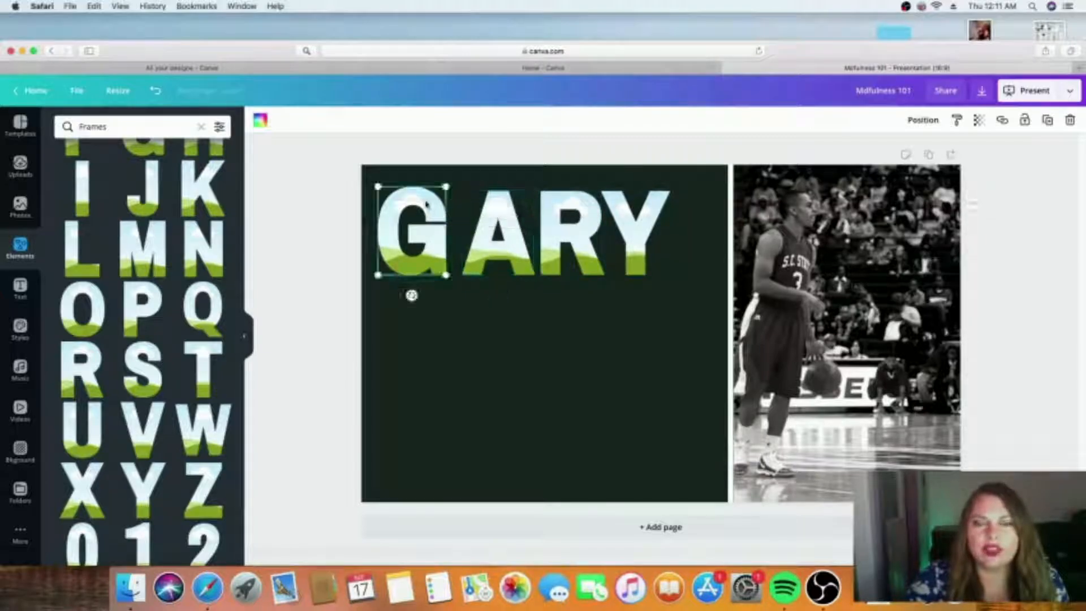
drag(379, 188, 381, 190)
Step: Shift the Y, R and A frames horizontally to space the four letters evenly
click(645, 260)
drag(645, 260, 655, 261)
drag(593, 273, 599, 275)
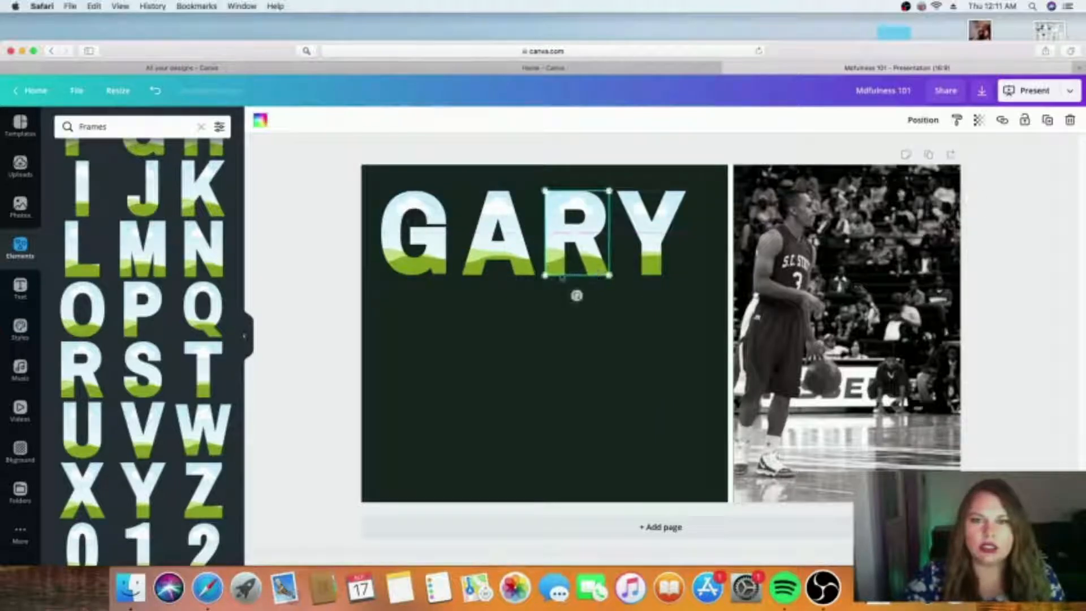
click(517, 269)
drag(516, 267, 511, 268)
click(542, 354)
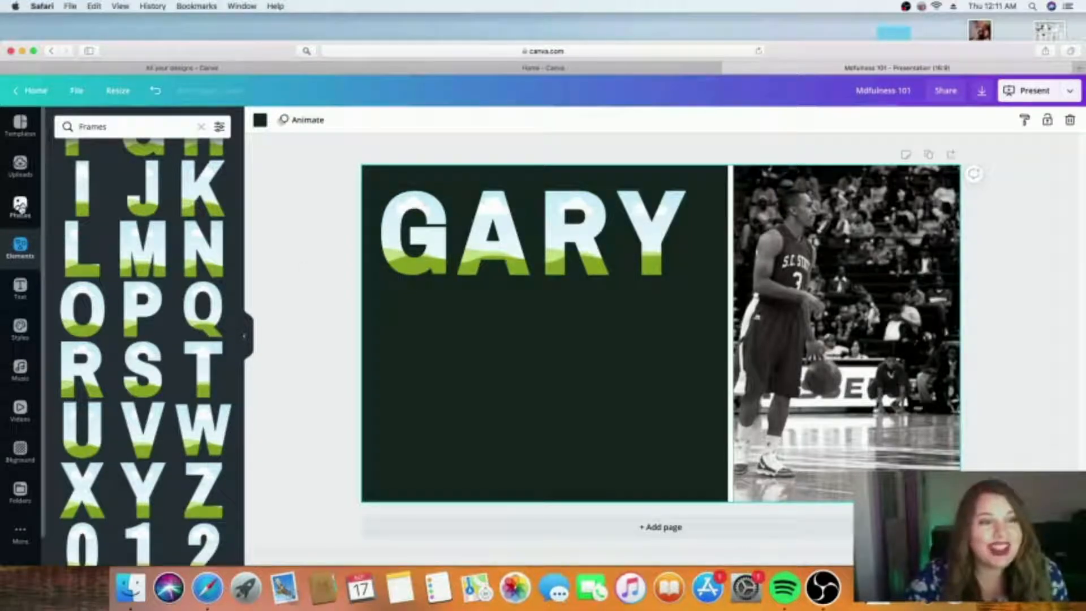
Step: Search the photo library for "sports" and fill the G frame with the grass field photo and the A frame with the swimmer photo
click(21, 208)
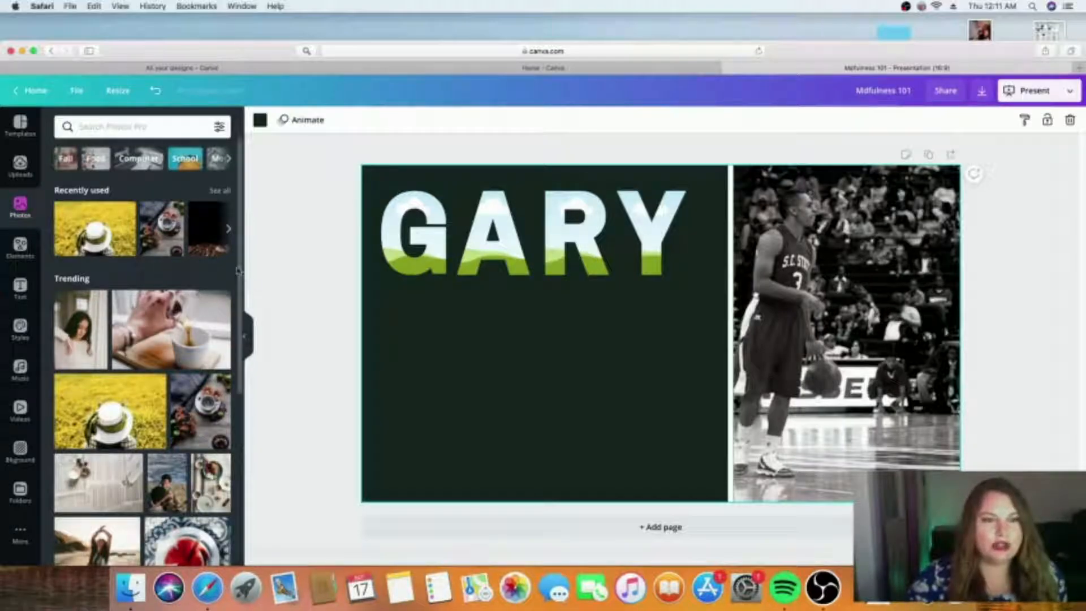
scroll(241, 303, down, 5)
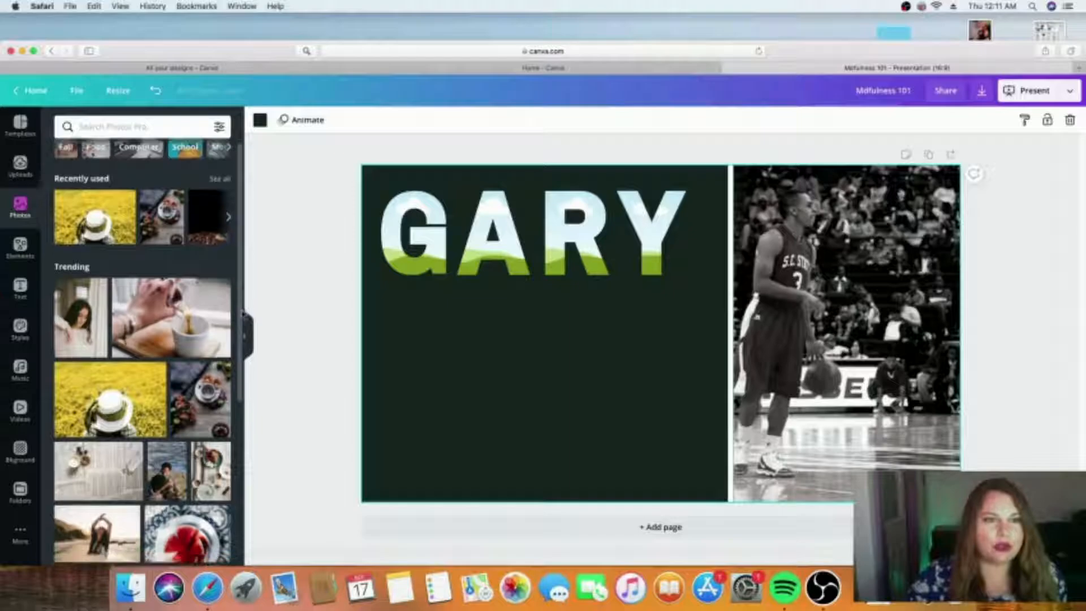
scroll(250, 407, up, 7)
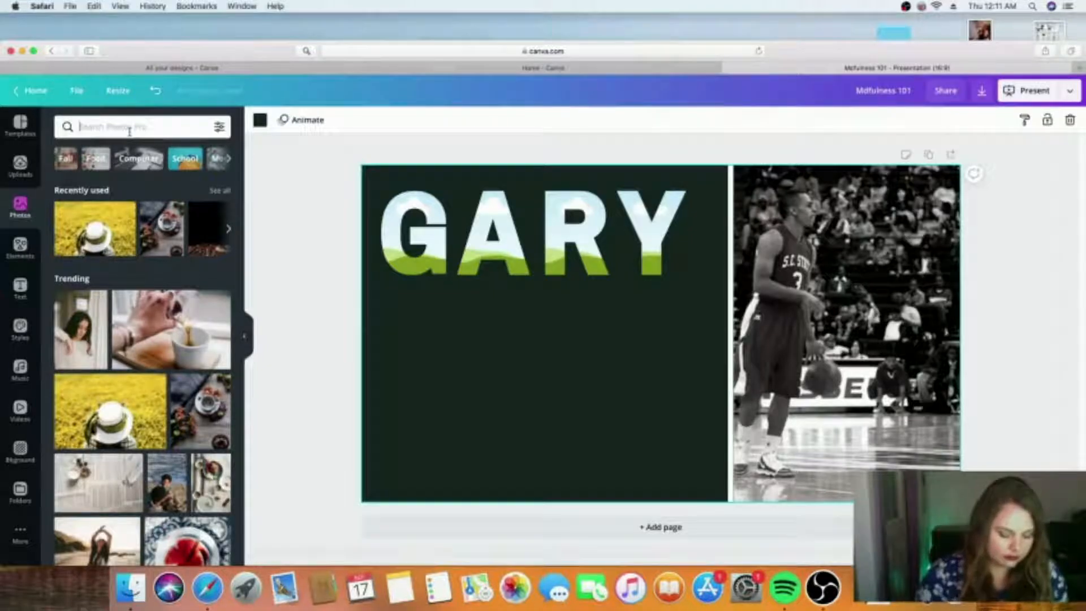
text(sport)
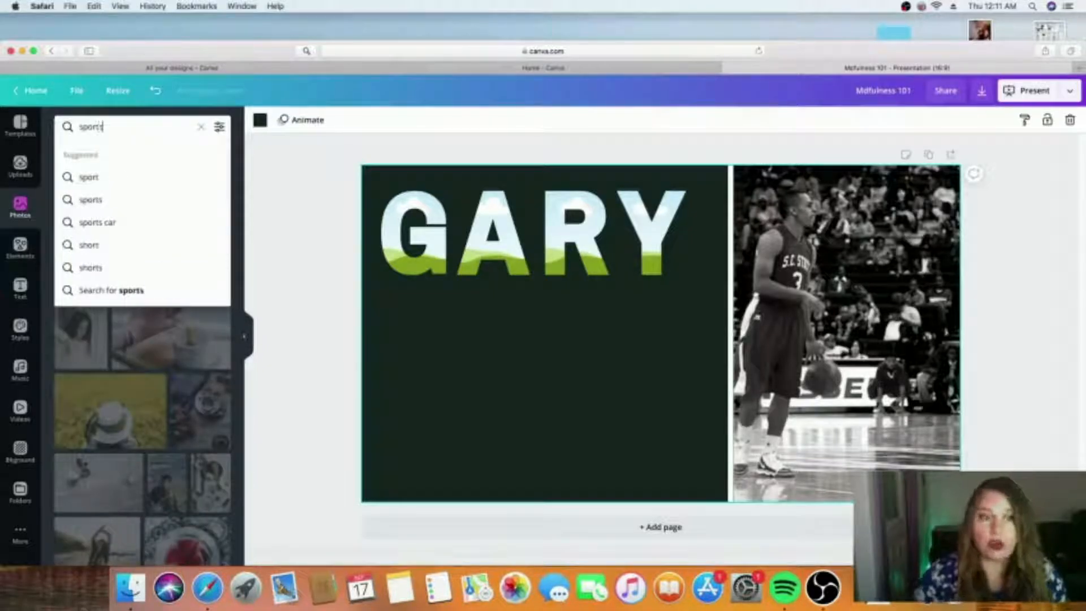
text(s)
key(Return)
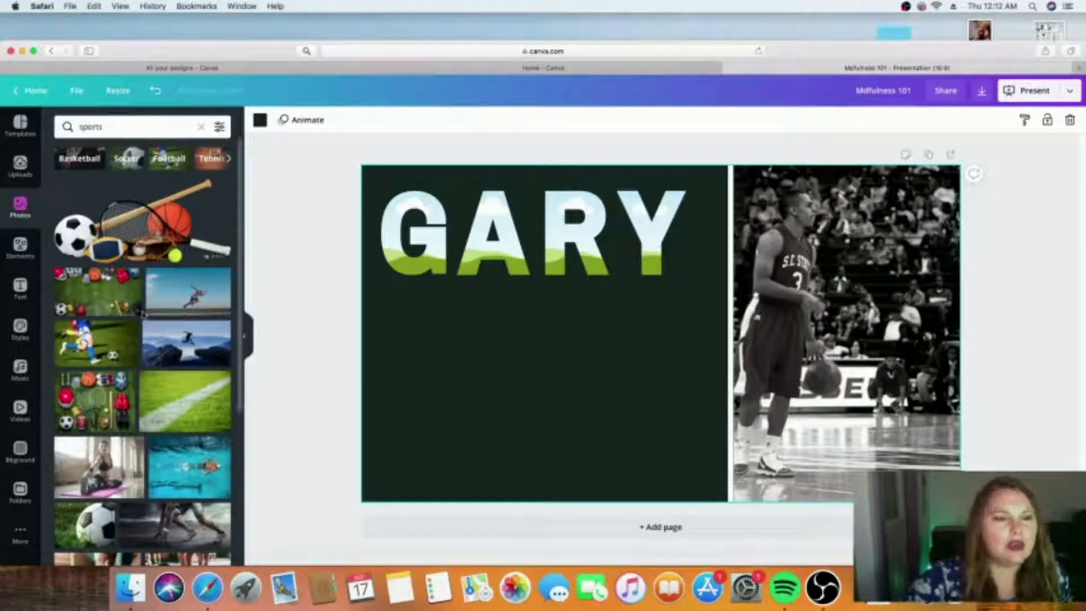
drag(273, 368, 365, 295)
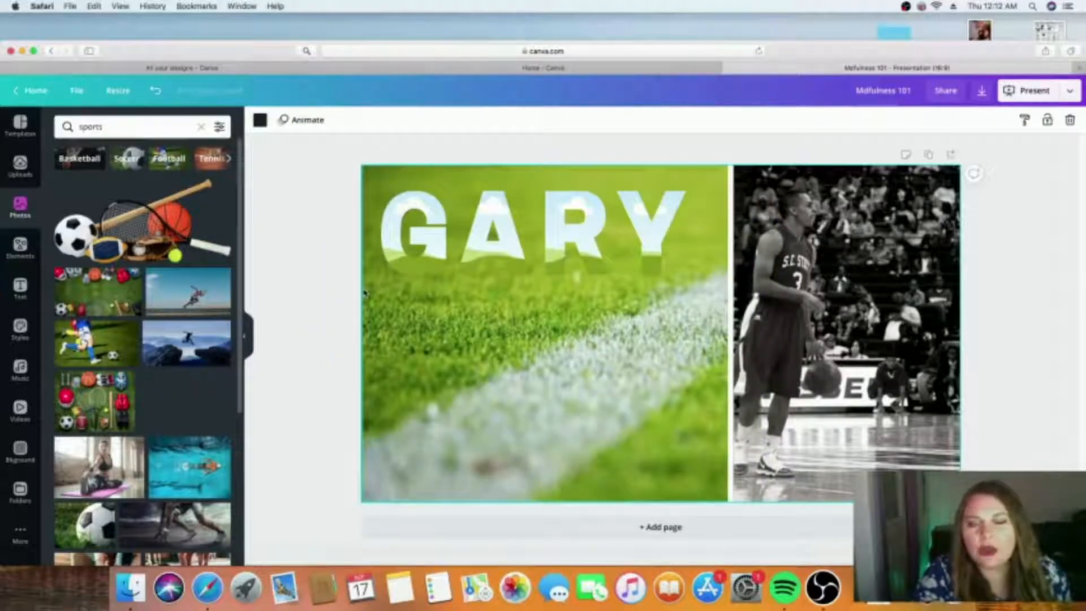
mouse_move(394, 275)
mouse_down()
mouse_move(404, 267)
mouse_move(425, 314)
mouse_move(450, 330)
mouse_move(405, 264)
mouse_up()
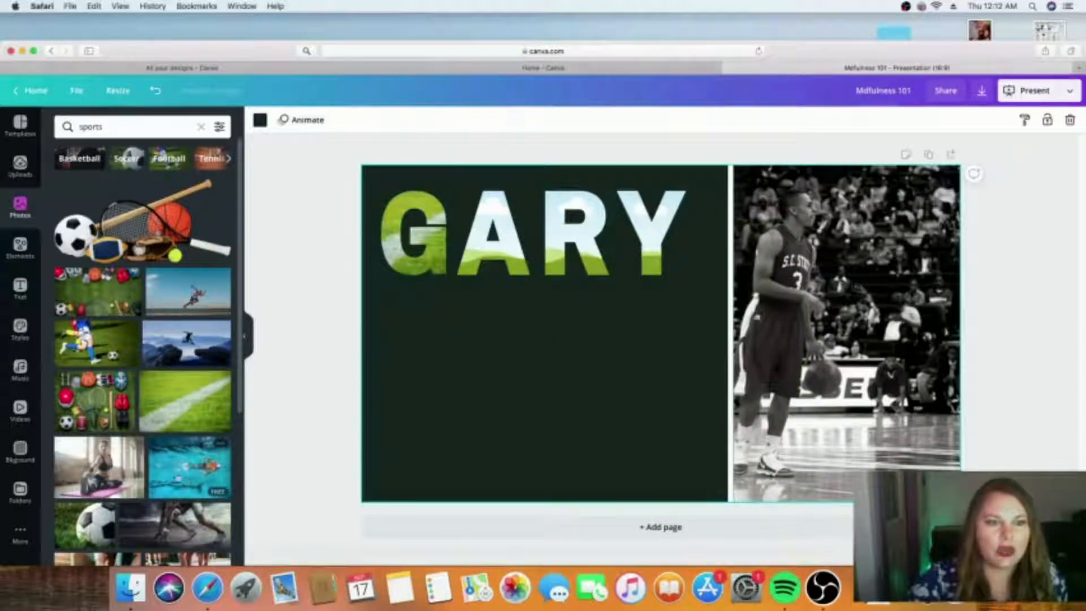
drag(352, 393, 468, 267)
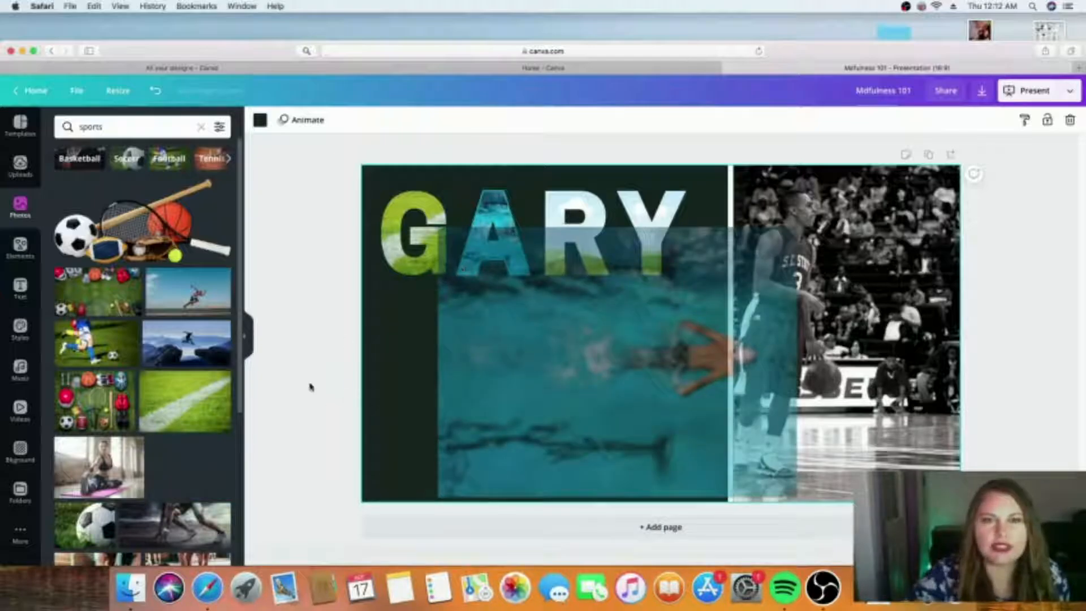
Step: Fill the Y frame with the faded running lanes photo and the R frame with the red running track photo
drag(347, 341, 334, 348)
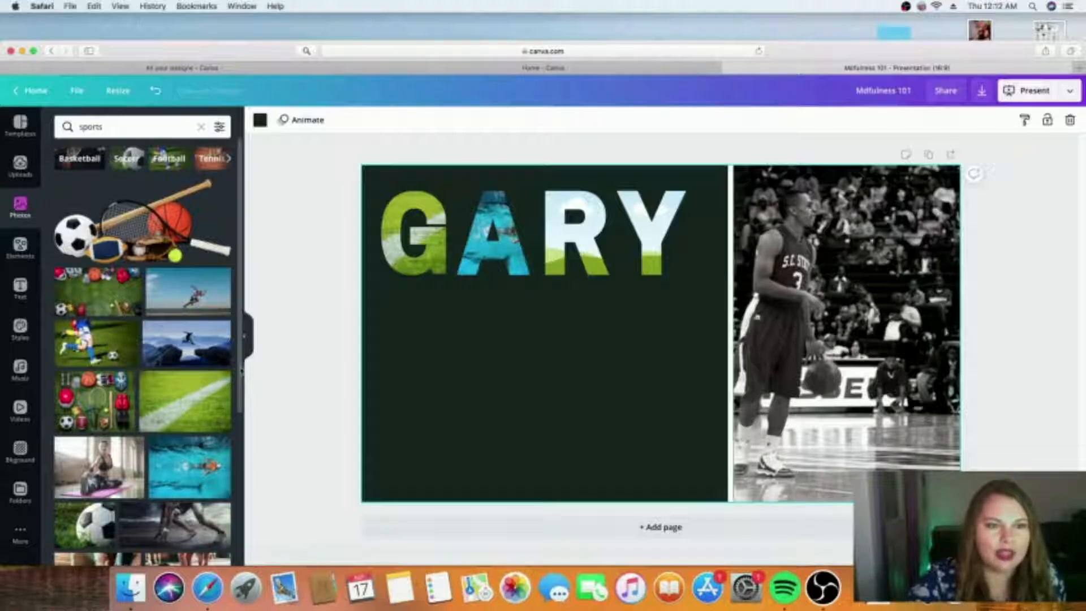
scroll(241, 371, down, 5)
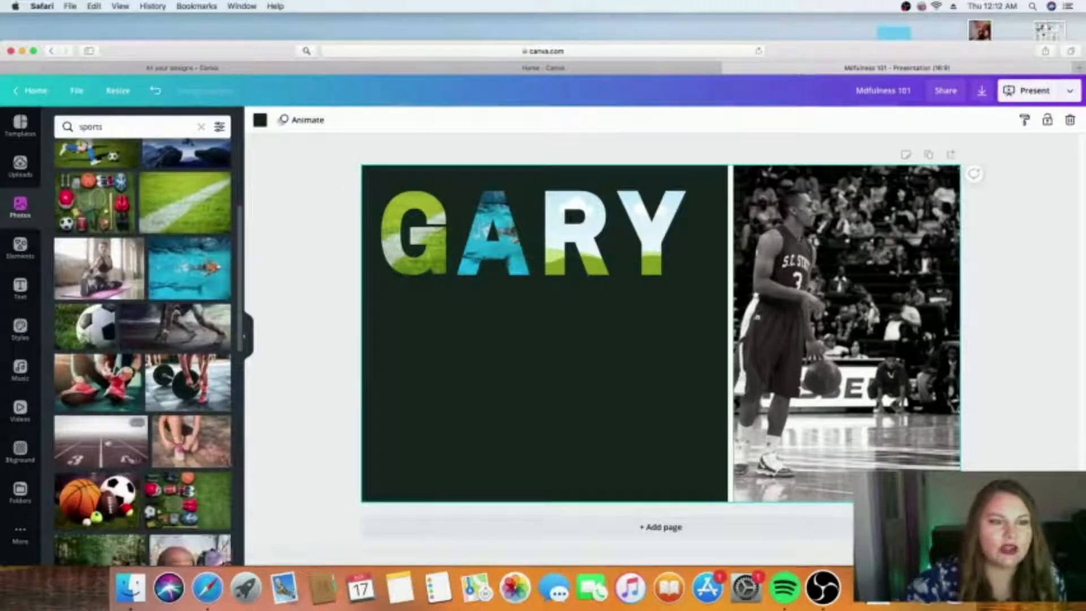
drag(389, 342, 651, 264)
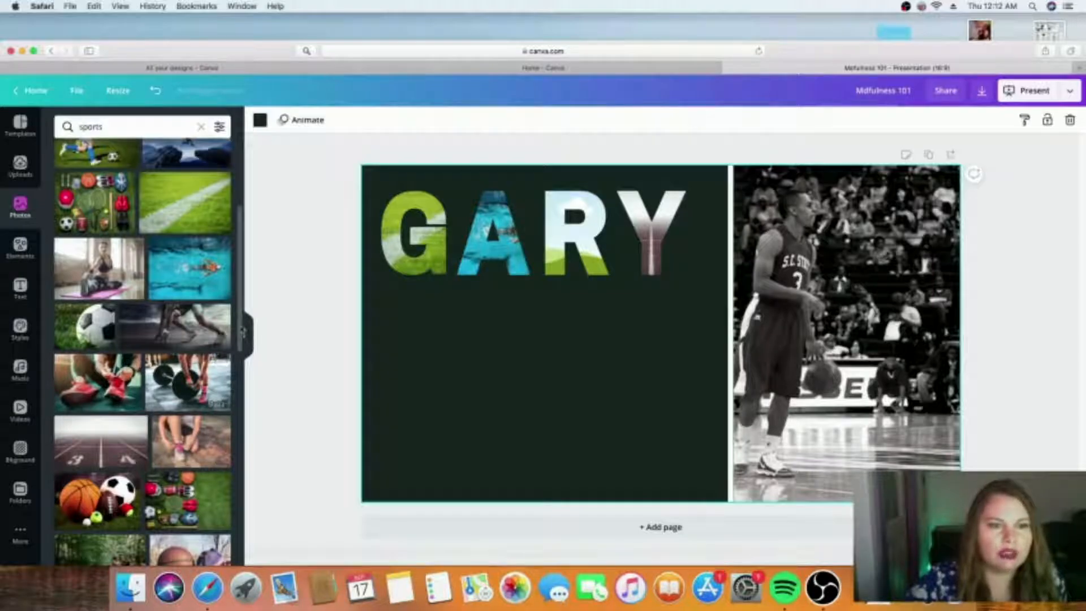
drag(240, 330, 238, 425)
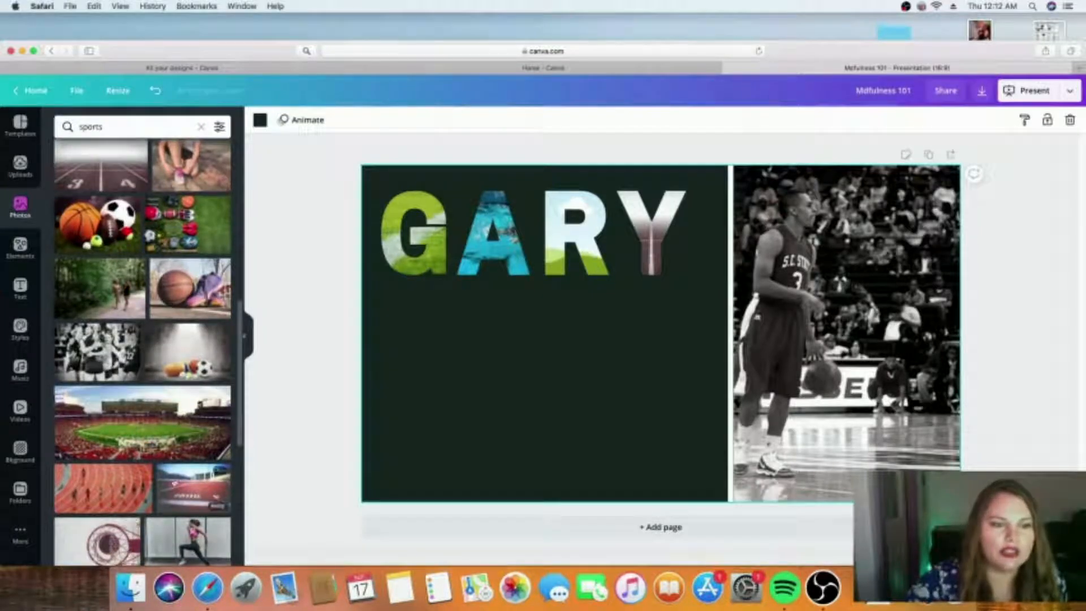
drag(249, 462, 555, 257)
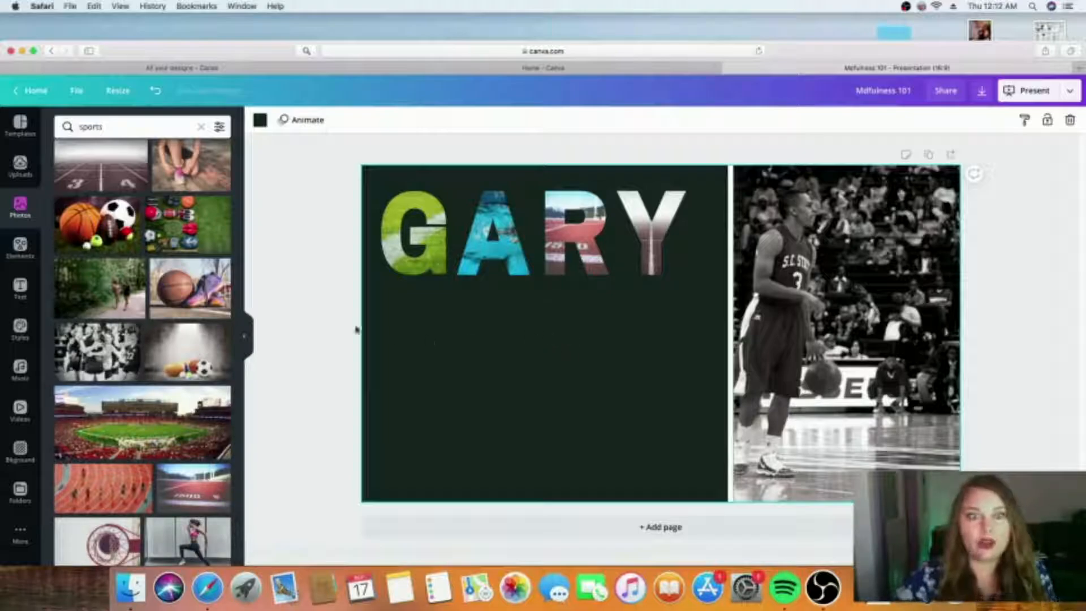
Step: Clear the Frames search and browse the full Lines collection for the available line and arrow designs
click(22, 254)
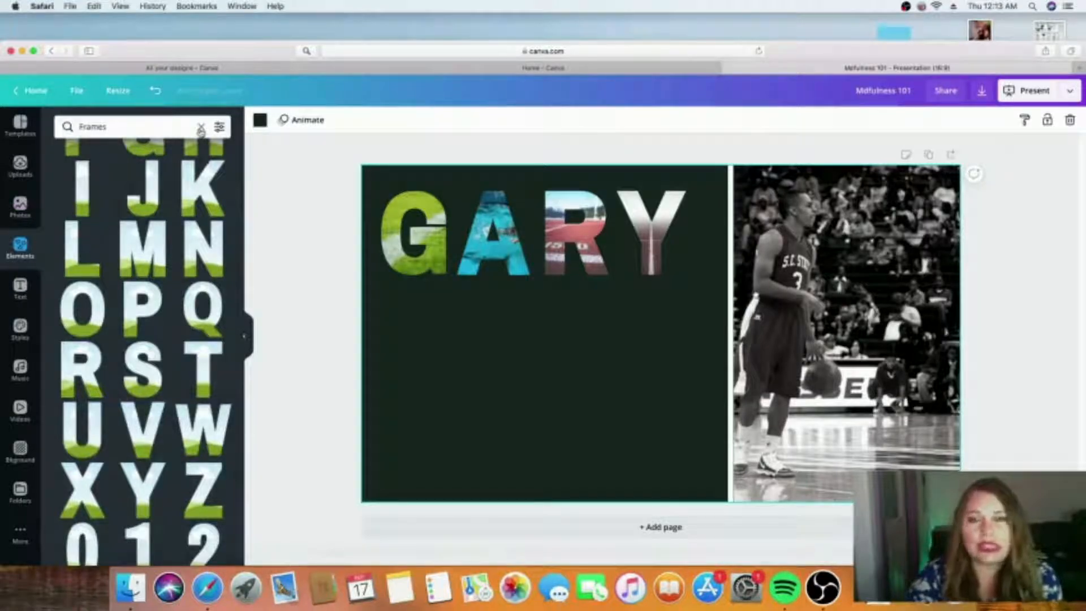
click(200, 128)
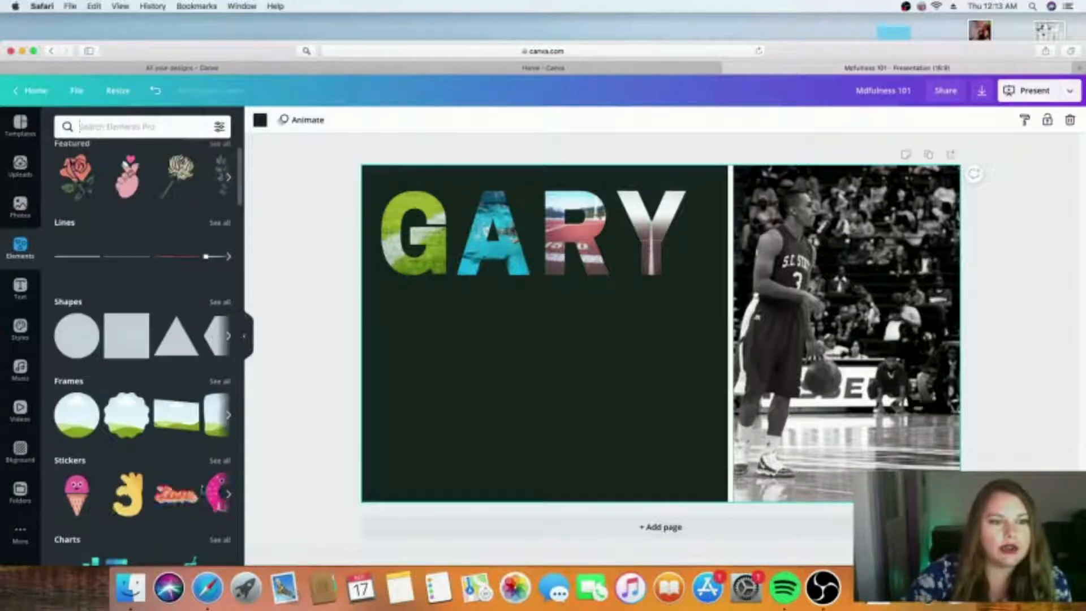
click(220, 224)
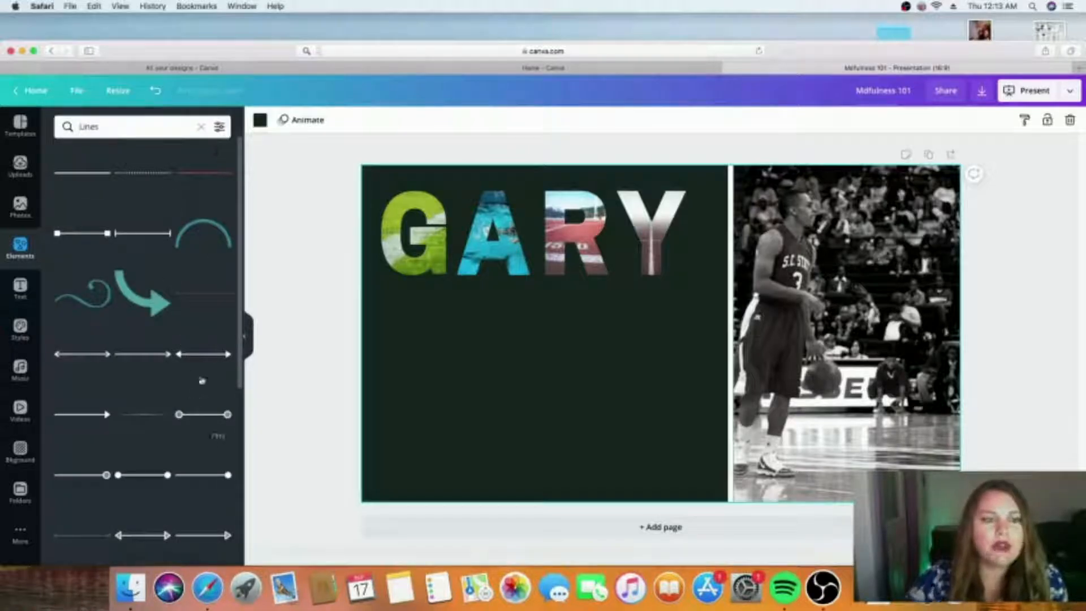
drag(240, 232, 239, 531)
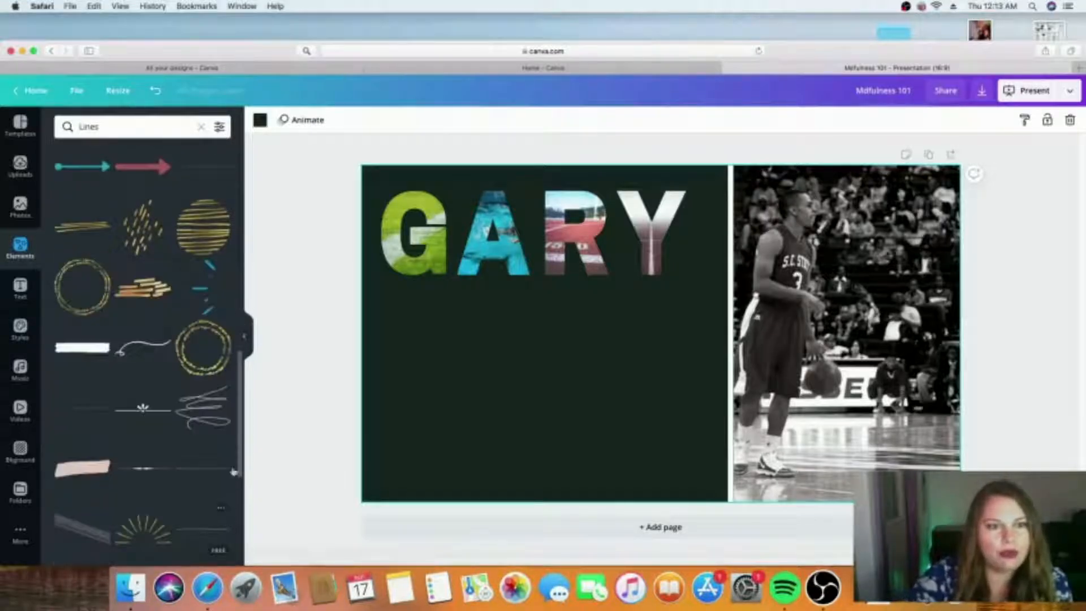
drag(240, 400, 242, 540)
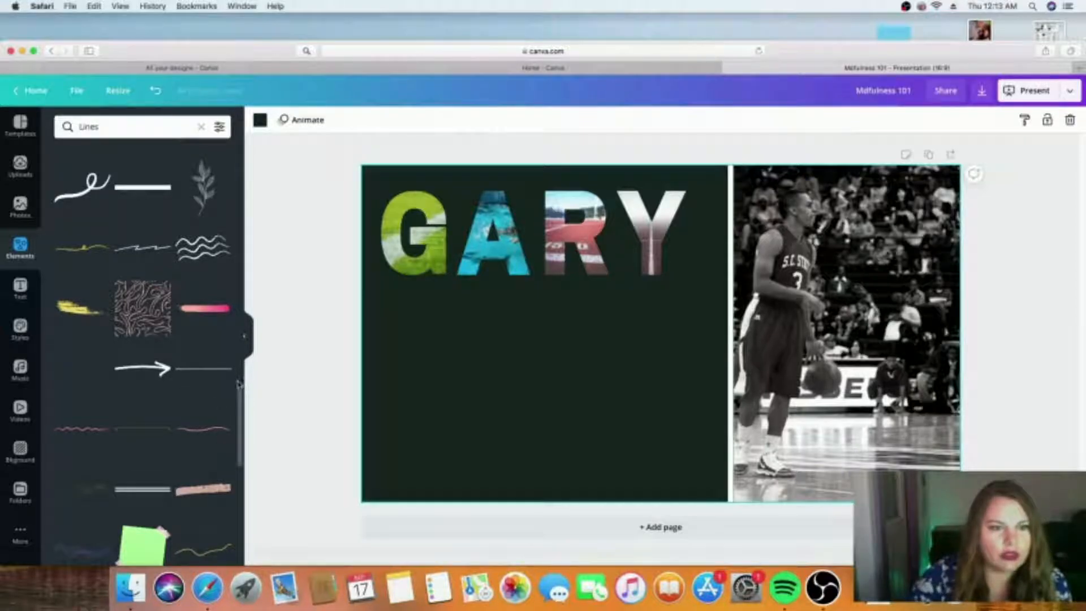
drag(240, 399, 257, 502)
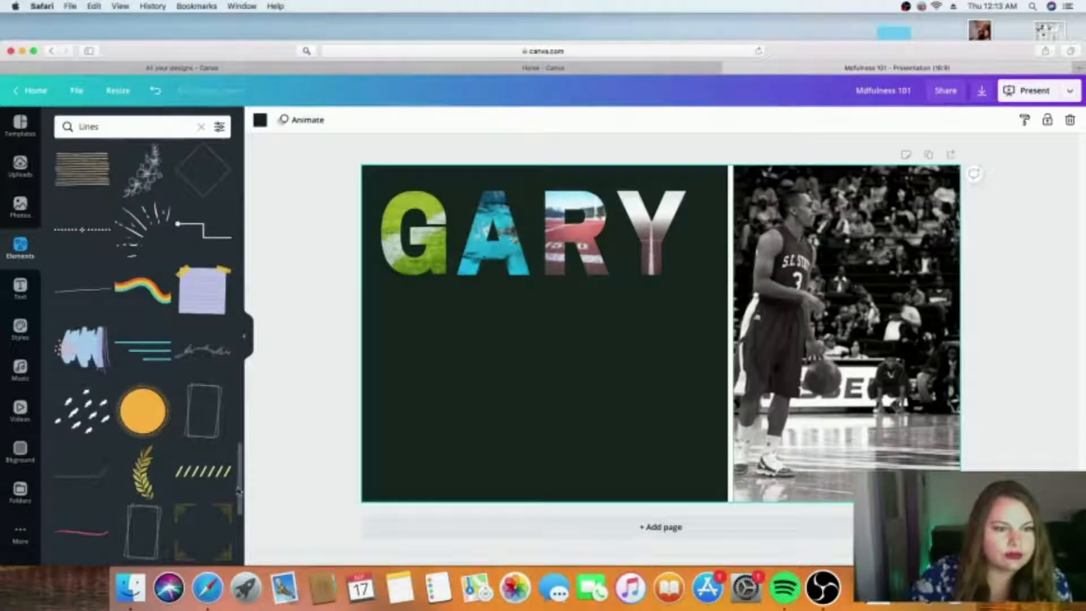
drag(240, 488, 229, 364)
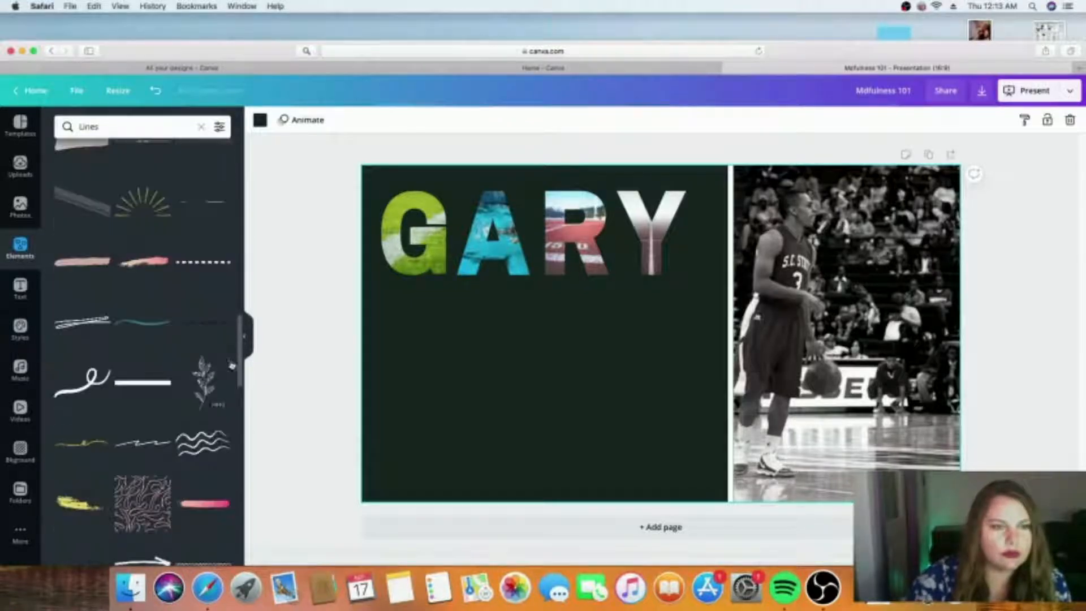
drag(242, 369, 242, 250)
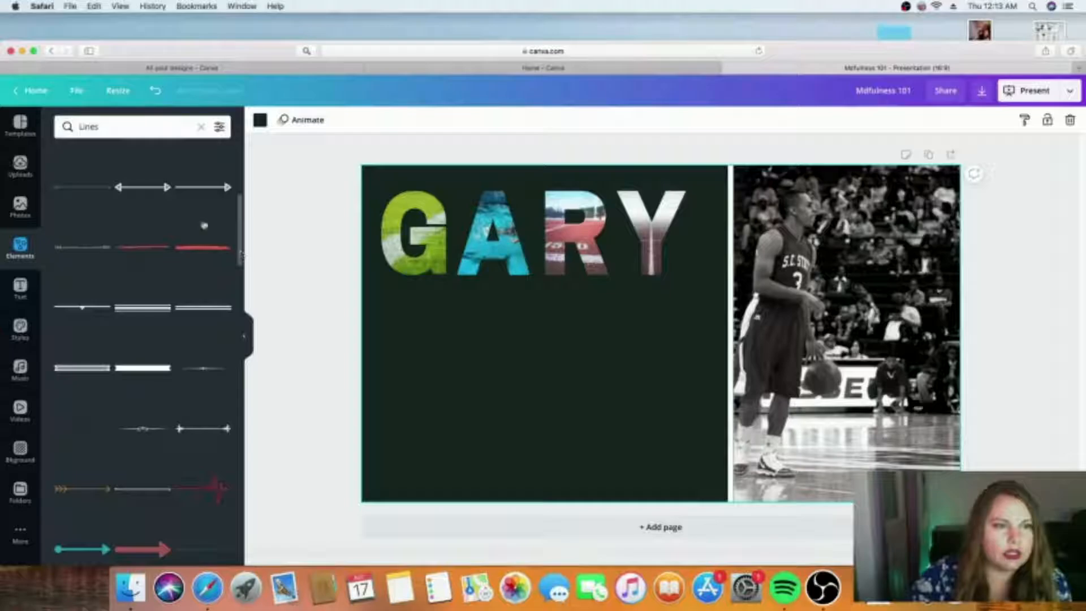
Step: Browse the Arrow stickers collection and add the green sticker with four inward-pointing arrows to the page
click(202, 128)
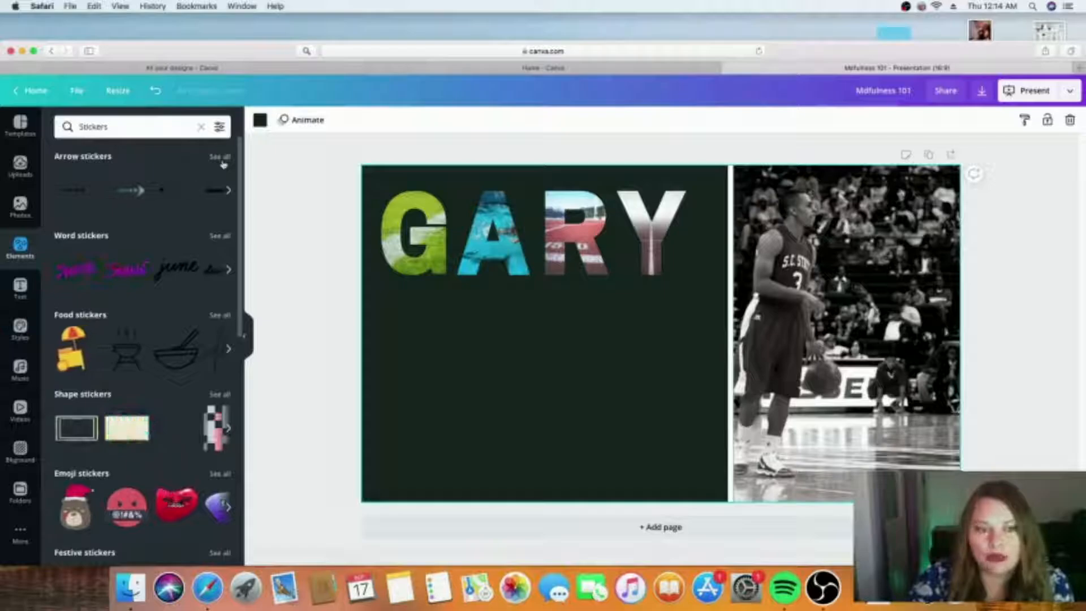
click(223, 160)
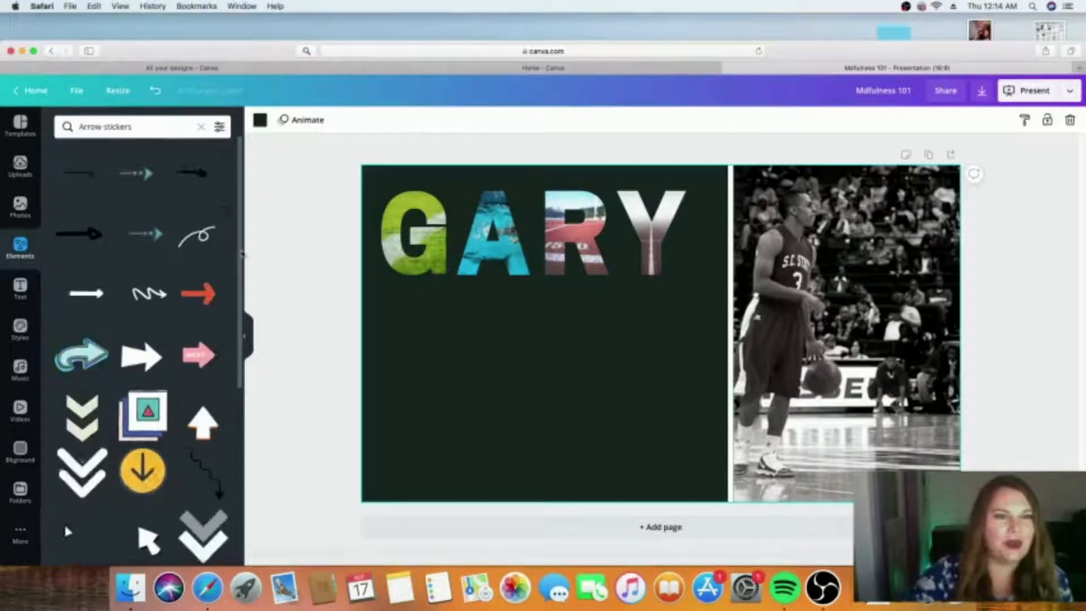
scroll(242, 255, down, 5)
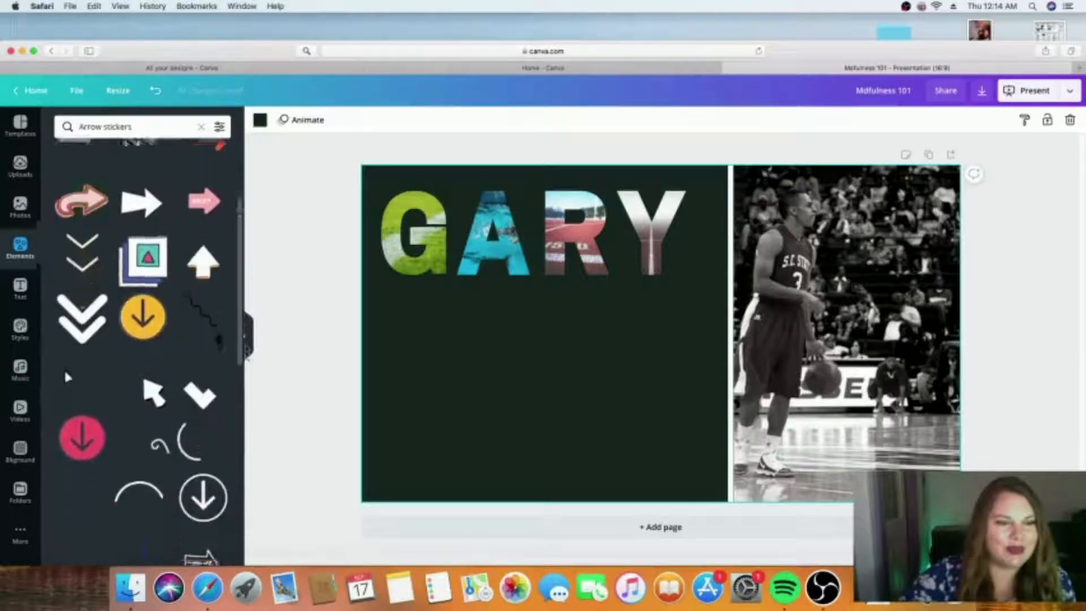
scroll(247, 416, down, 5)
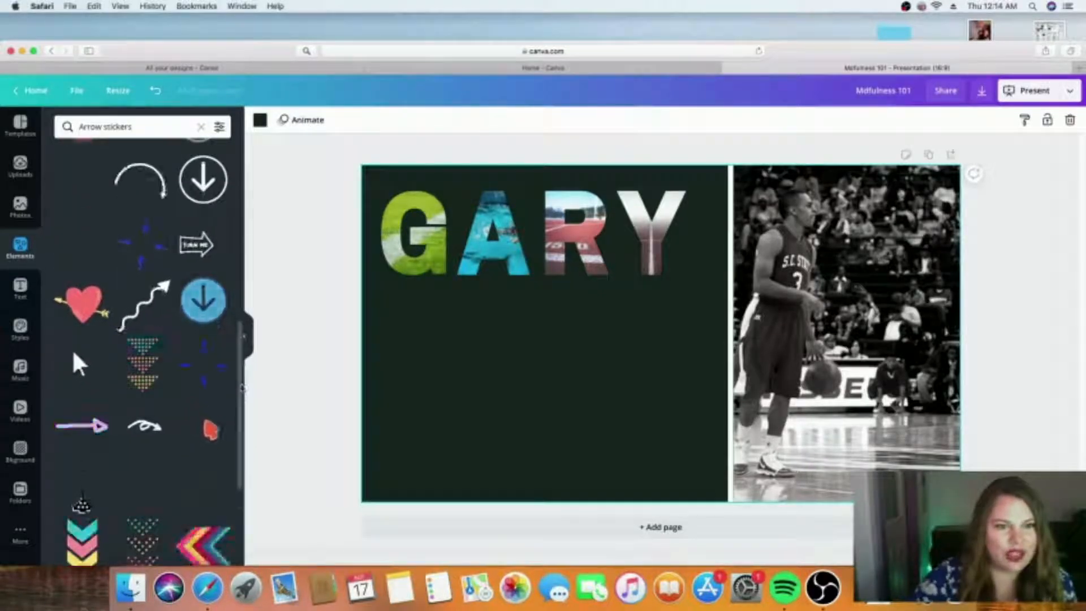
scroll(242, 388, down, 3)
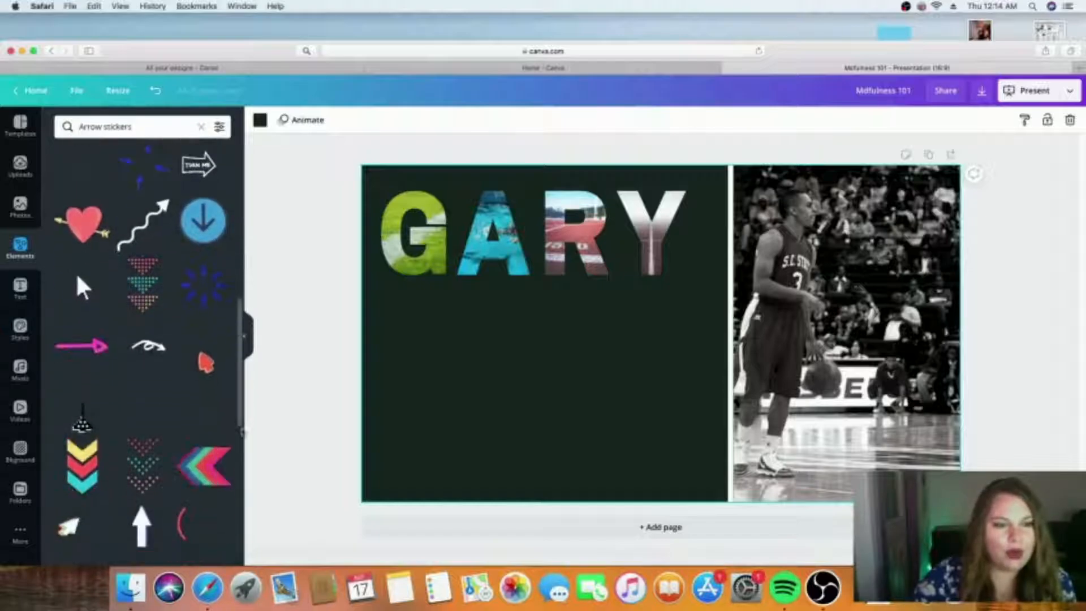
scroll(245, 450, down, 6)
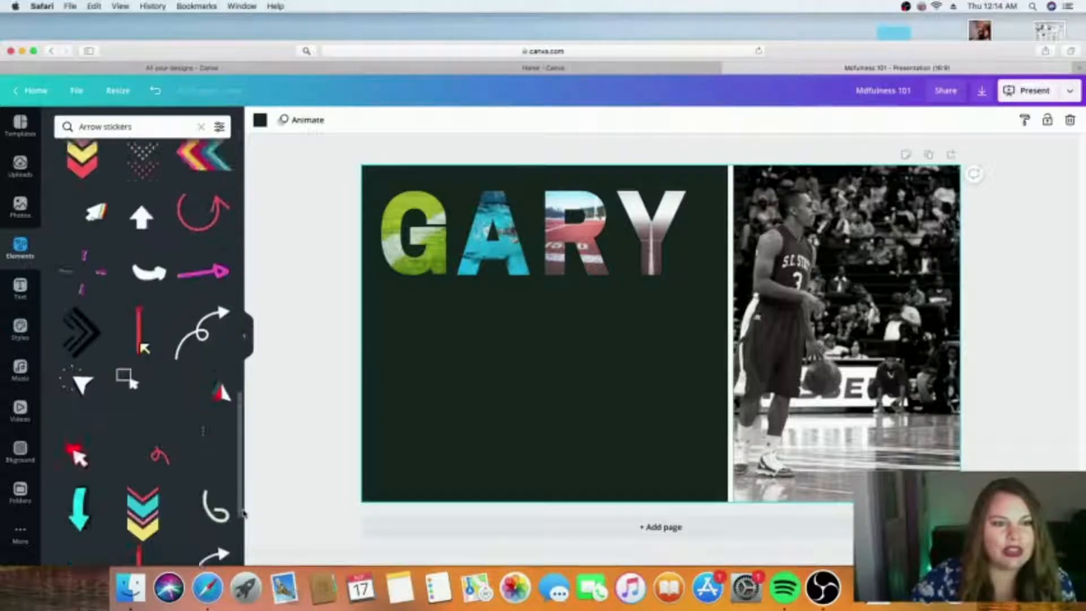
scroll(243, 545, down, 2)
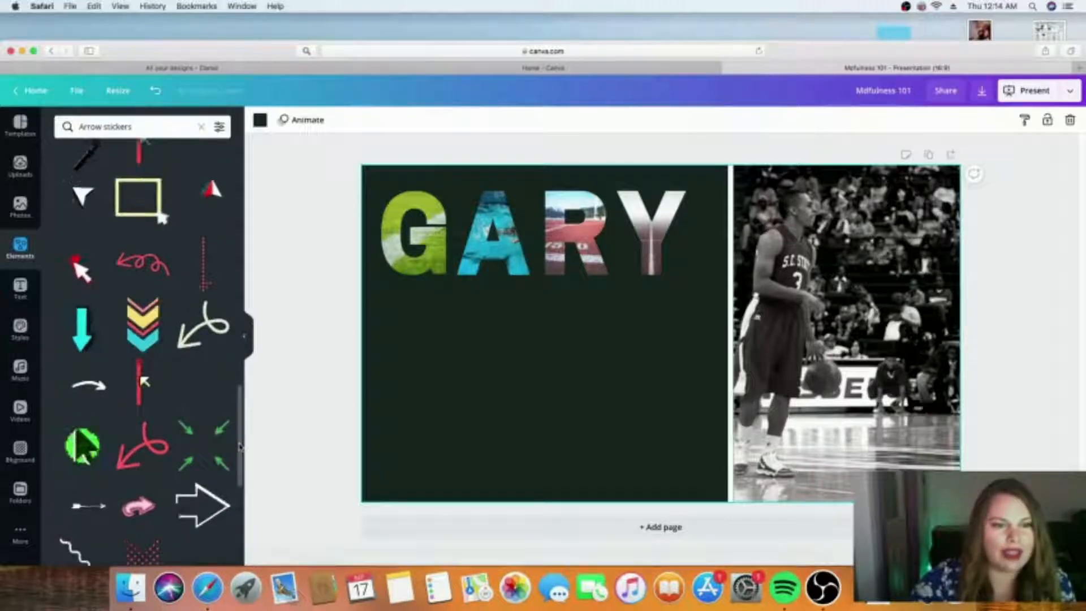
scroll(241, 462, down, 2)
scroll(242, 467, down, 1)
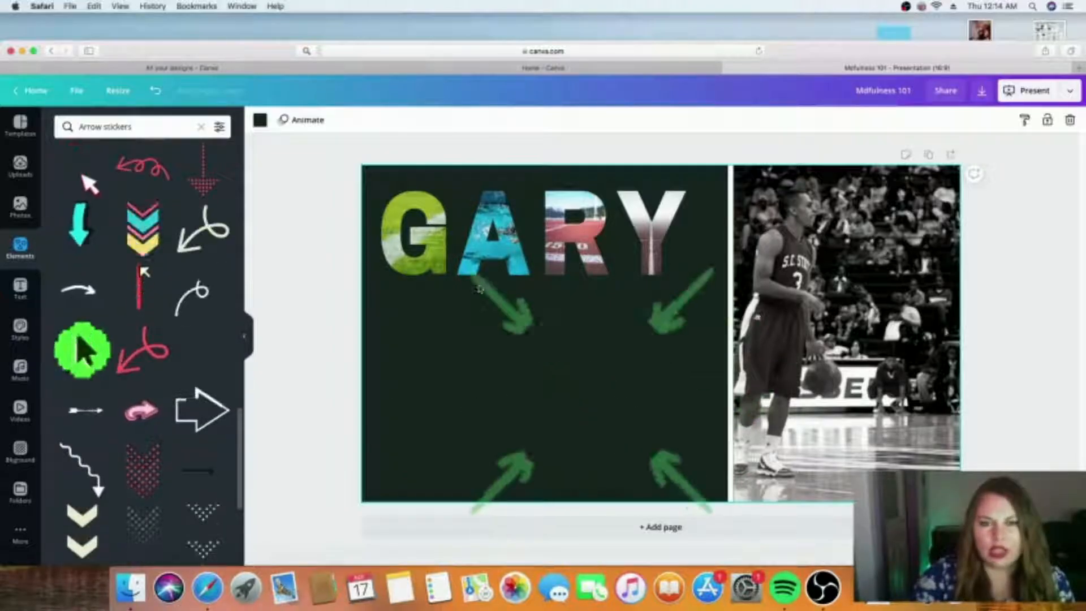
click(485, 288)
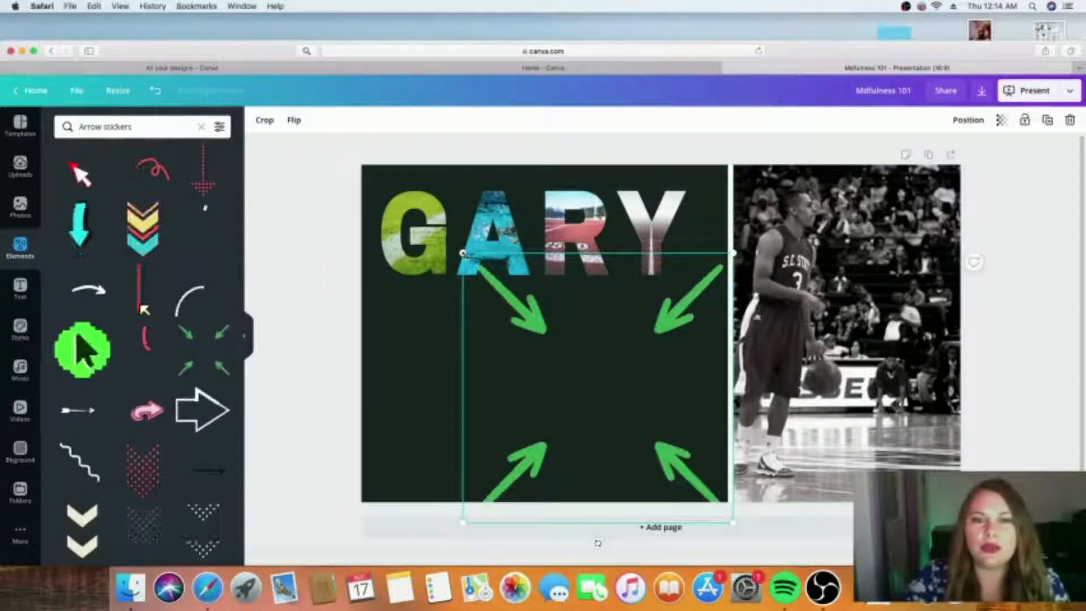
Step: Try the green arrows sticker scaled down and rotated around the letter Y, and delete it from the page
drag(463, 252, 633, 216)
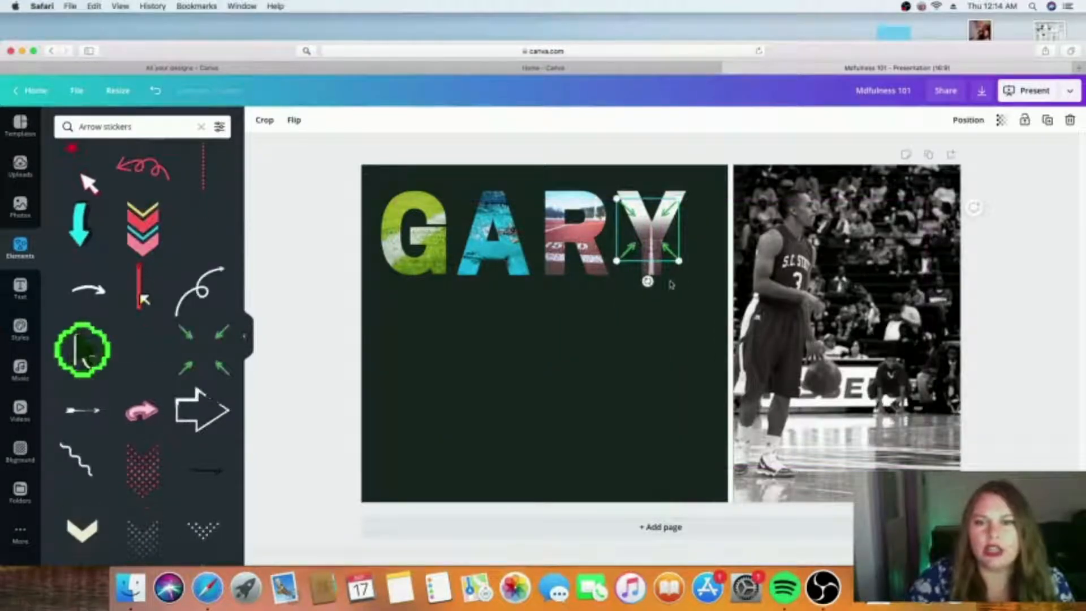
drag(647, 281, 700, 331)
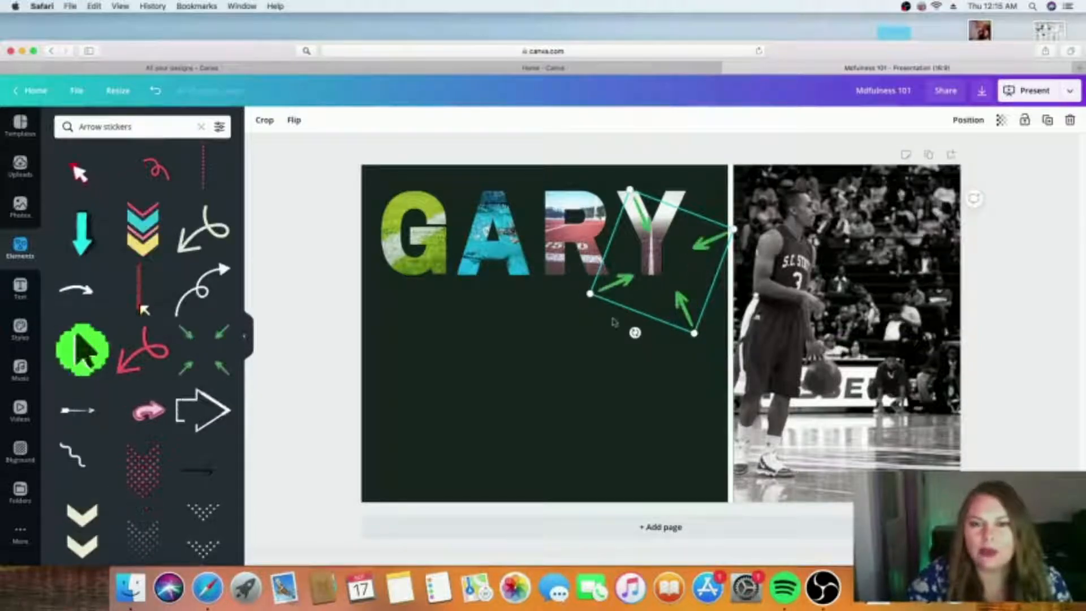
mouse_move(616, 269)
mouse_down()
mouse_move(622, 252)
mouse_move(603, 260)
mouse_up()
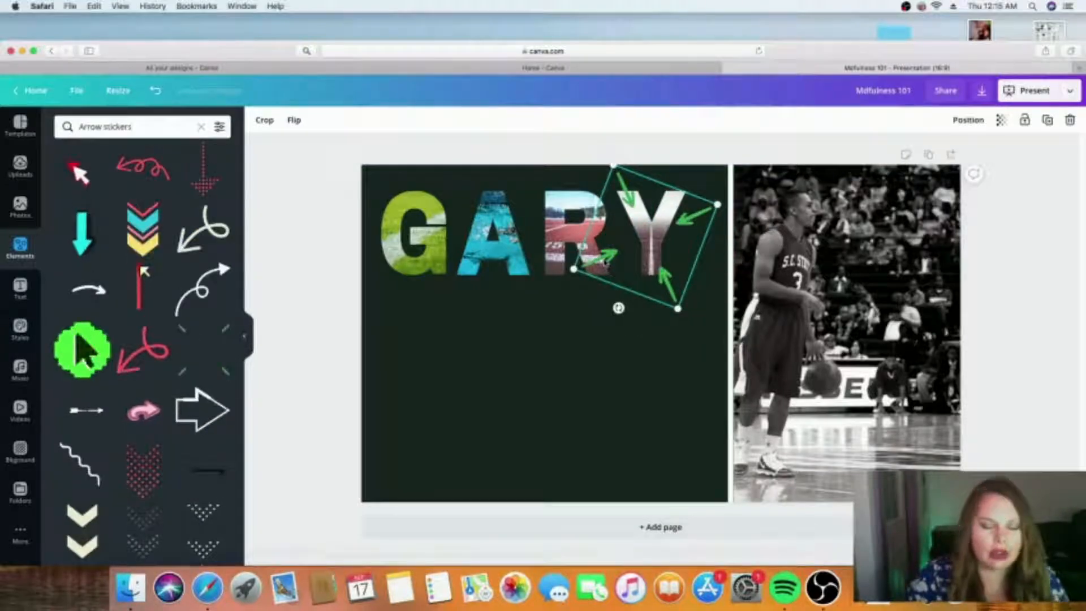
key(Delete)
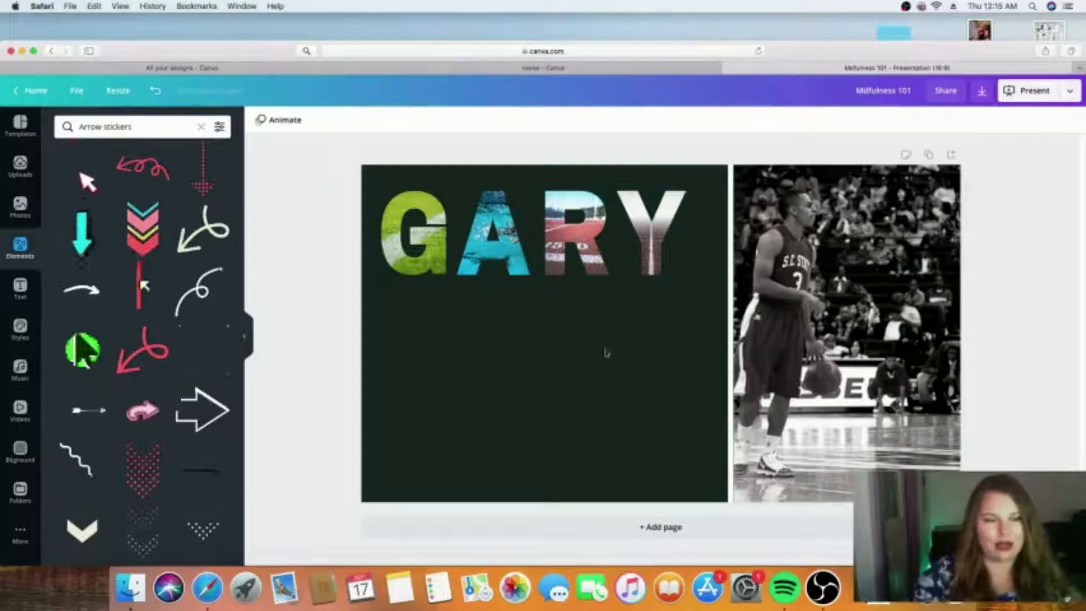
Step: Search the video library for "basketball" and add the video of a basketball hoop against the sky to the page
click(21, 411)
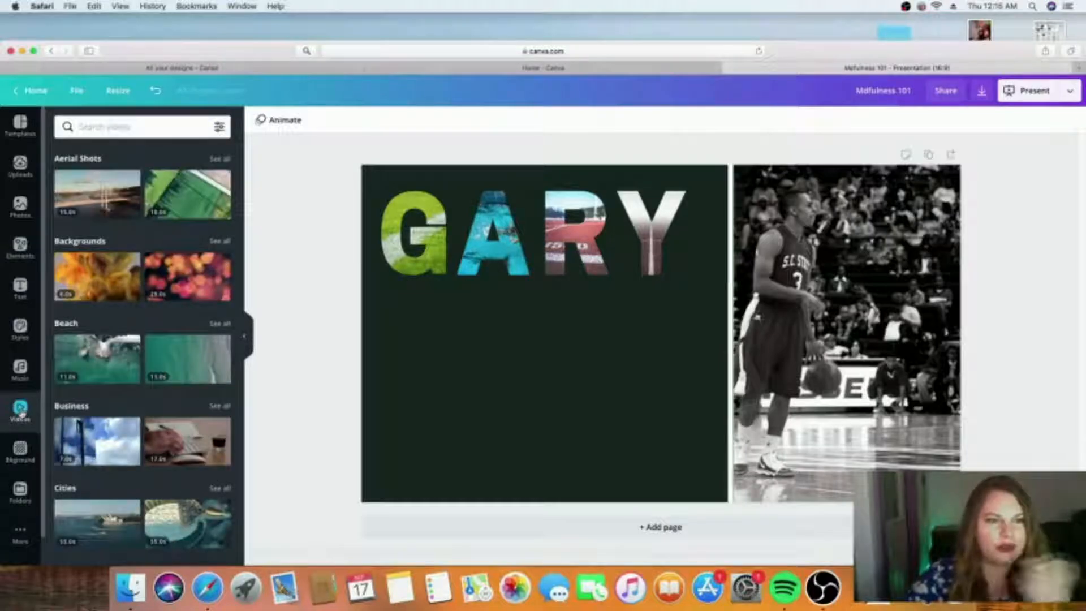
click(133, 129)
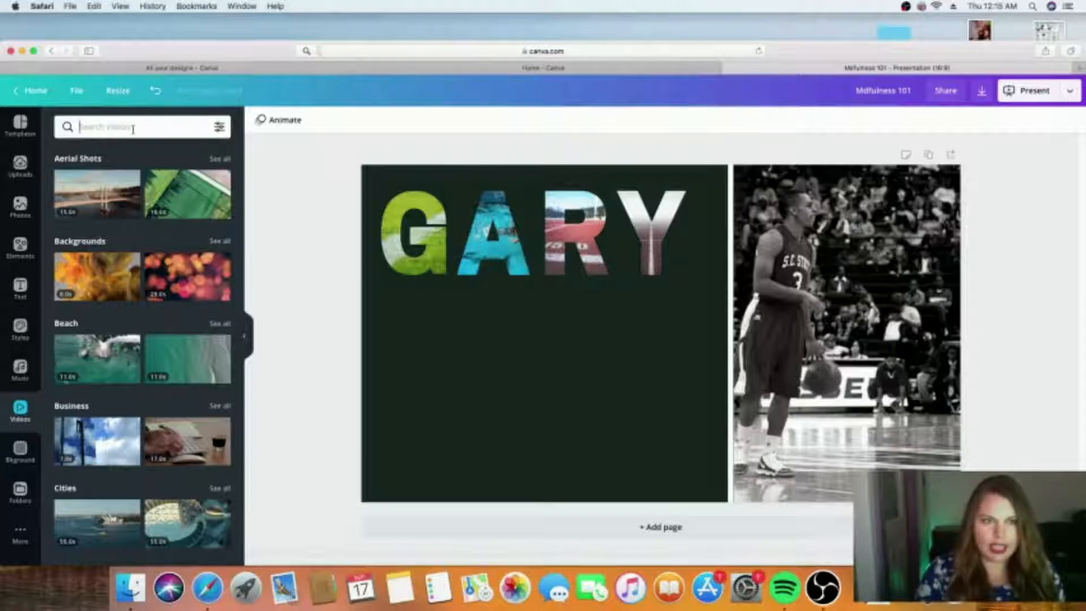
text(basketball)
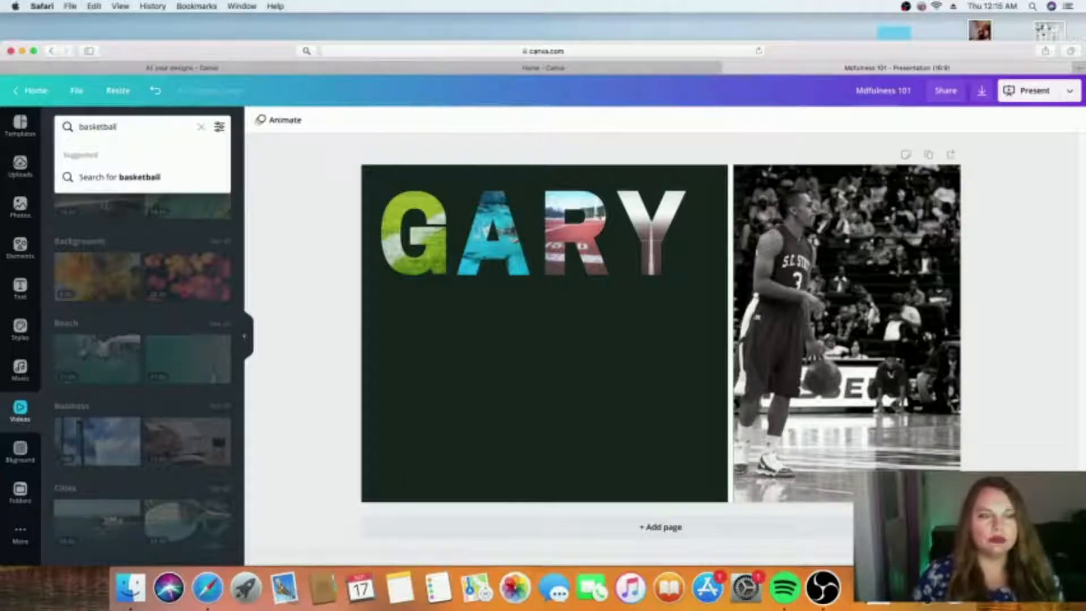
key(Return)
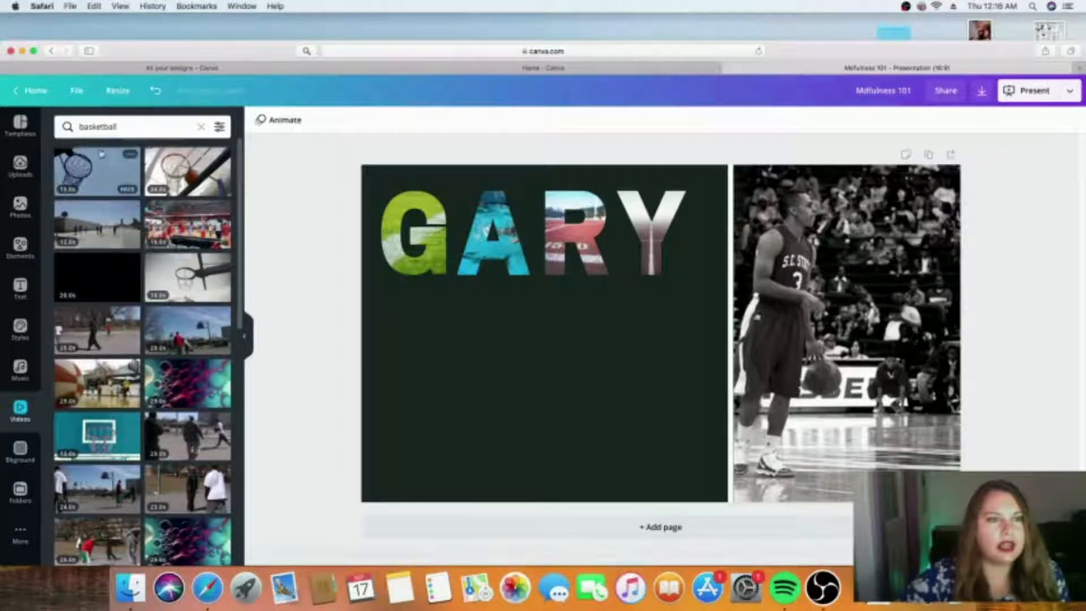
drag(243, 261, 451, 331)
drag(367, 326, 367, 327)
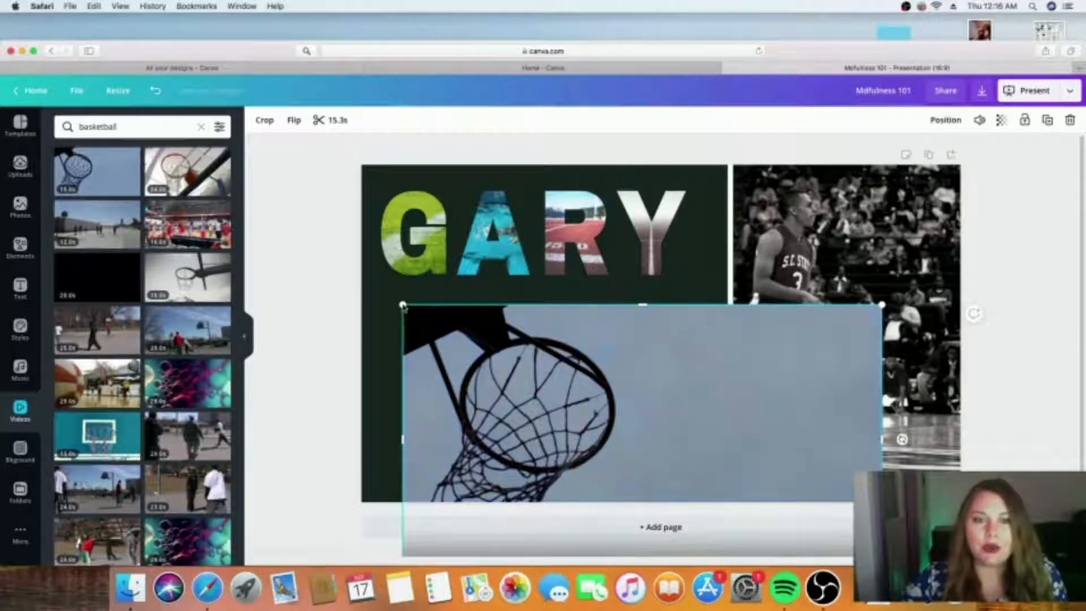
Step: Scale down the basketball hoop video and center it beneath the four letters on the dark background
drag(403, 306, 671, 456)
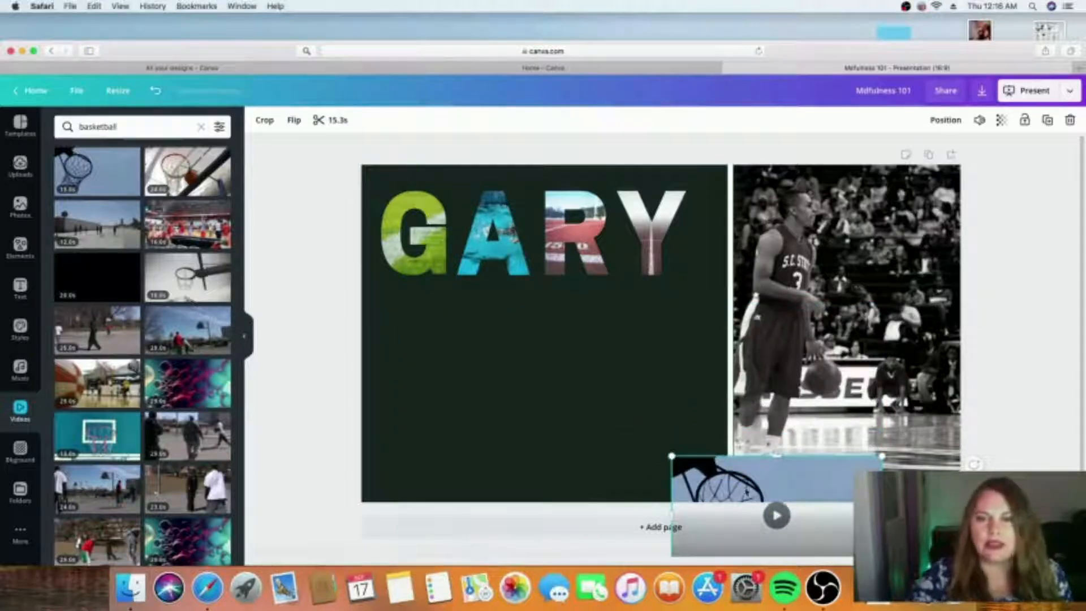
drag(716, 461, 511, 359)
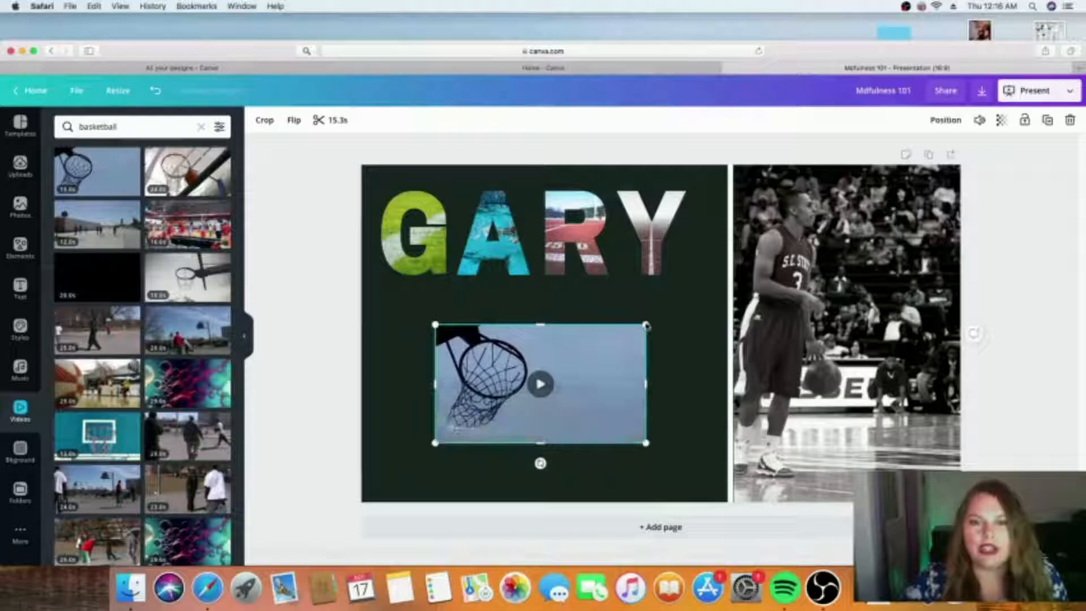
drag(647, 324, 673, 304)
drag(678, 301, 699, 295)
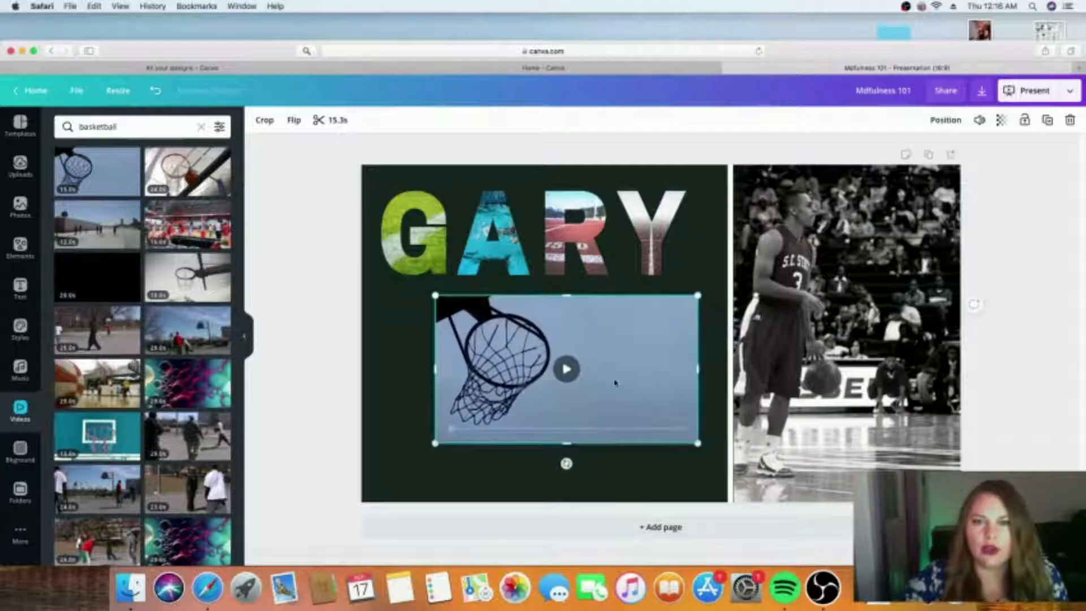
drag(613, 375, 597, 381)
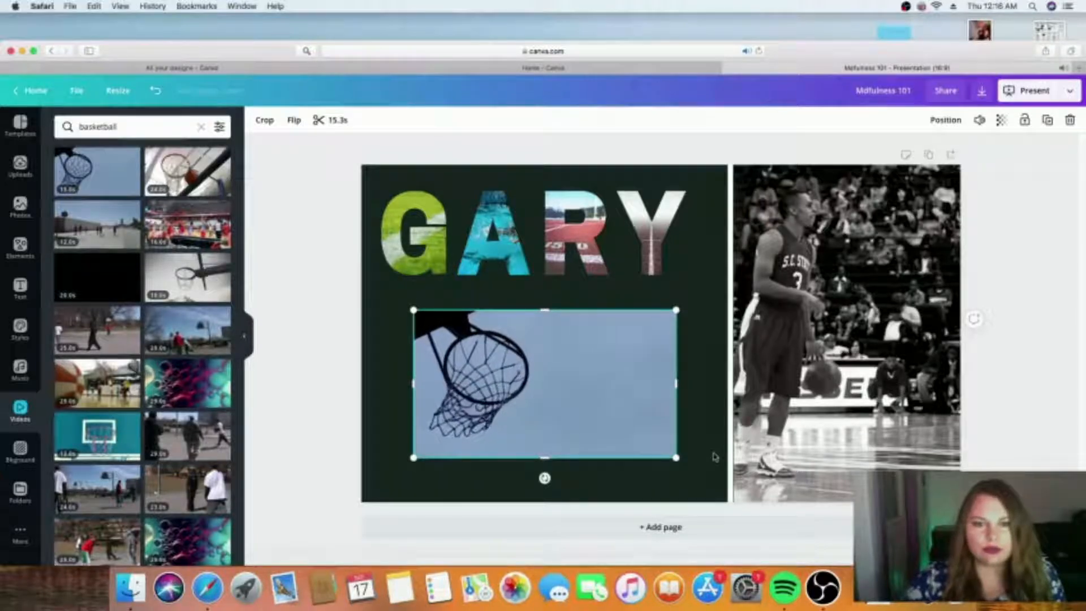
Step: Delete the basketball hoop video from beneath the four letters
mouse_move(640, 448)
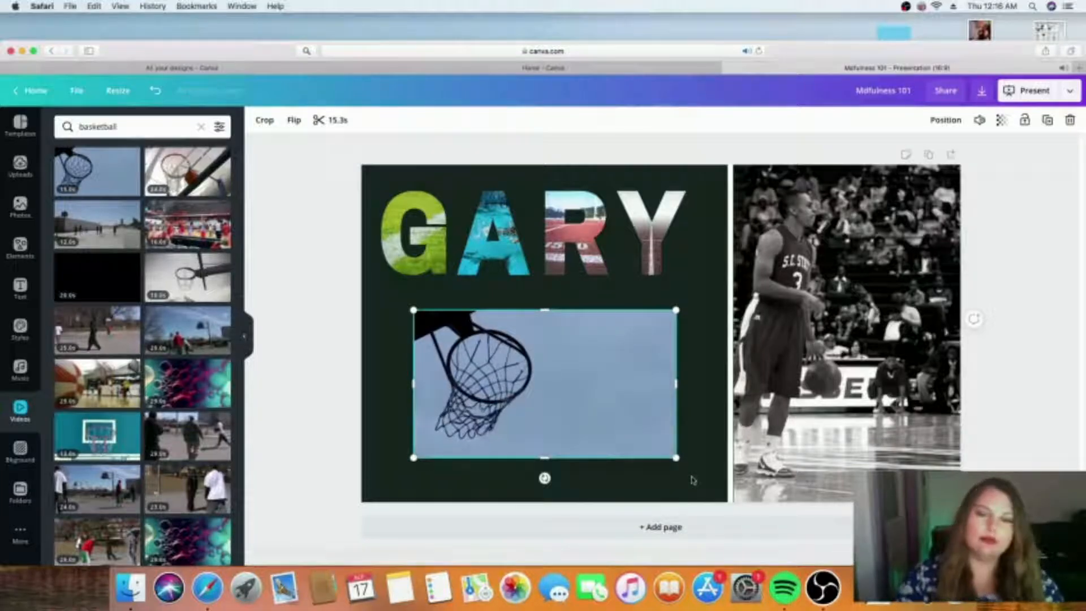
mouse_move(516, 450)
key(Delete)
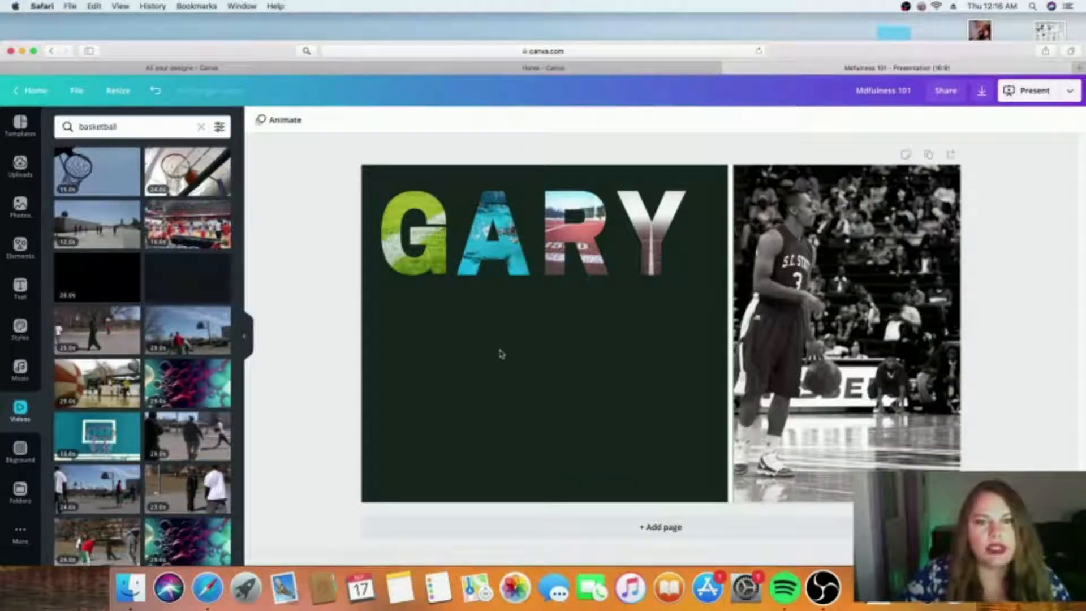
Step: Try the black-and-white basketball hoop video scaled down beneath the four letters, and delete it from the page
key(super+z)
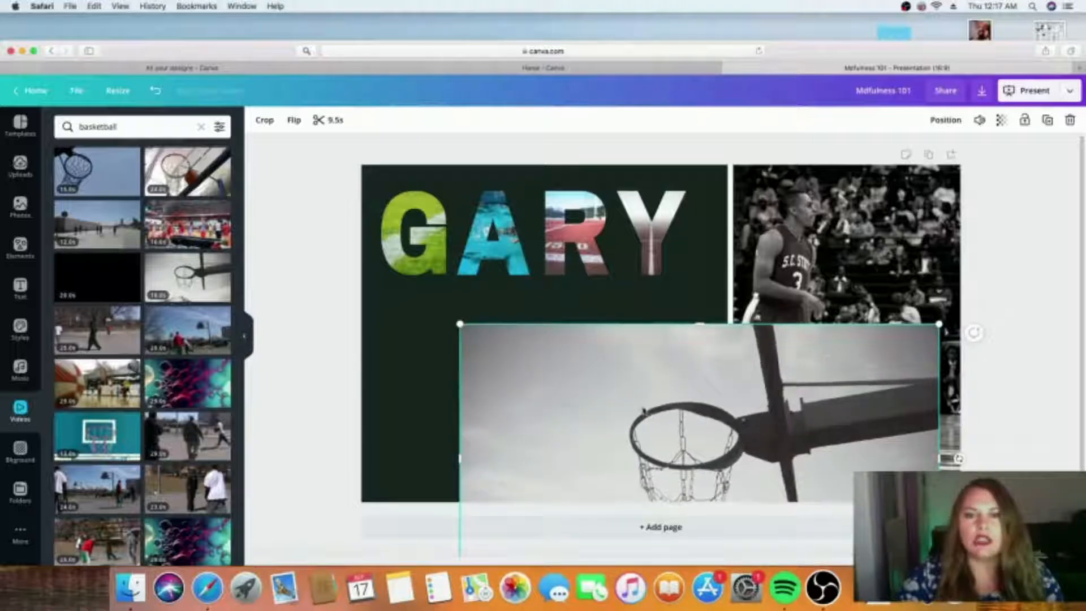
drag(460, 323, 577, 390)
drag(687, 413, 523, 349)
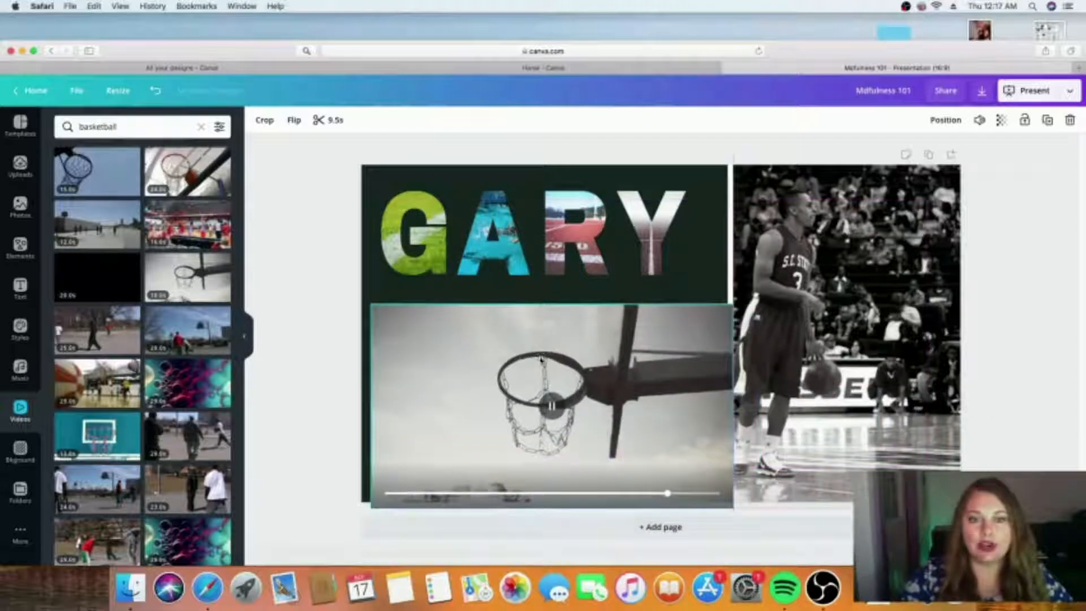
key(Delete)
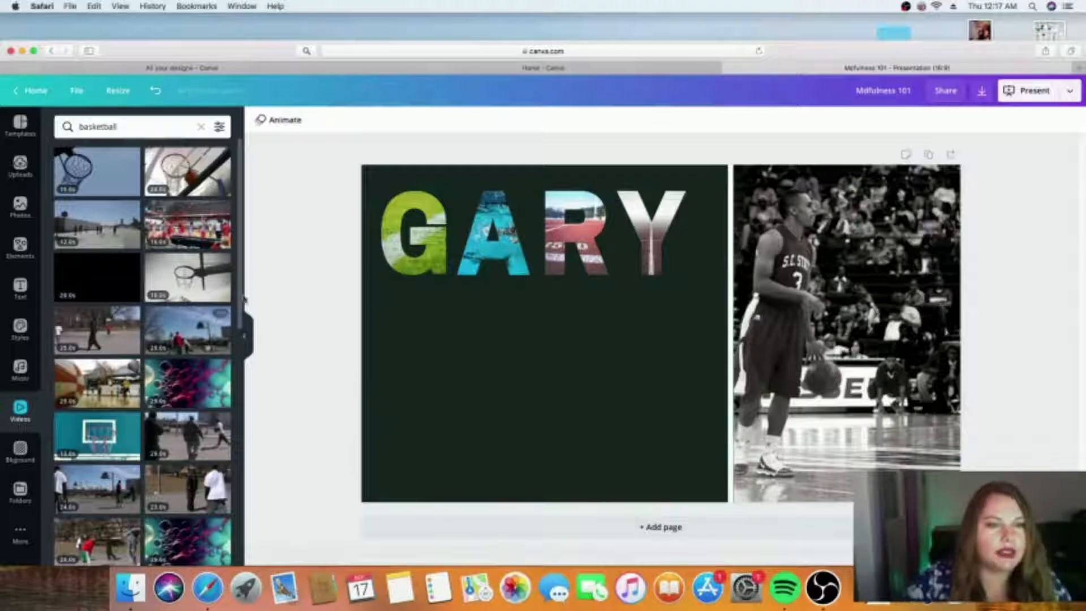
Step: Browse further through the basketball videos, add the 28.3-second video of people playing on an outdoor court, and scale it down
drag(240, 306, 240, 447)
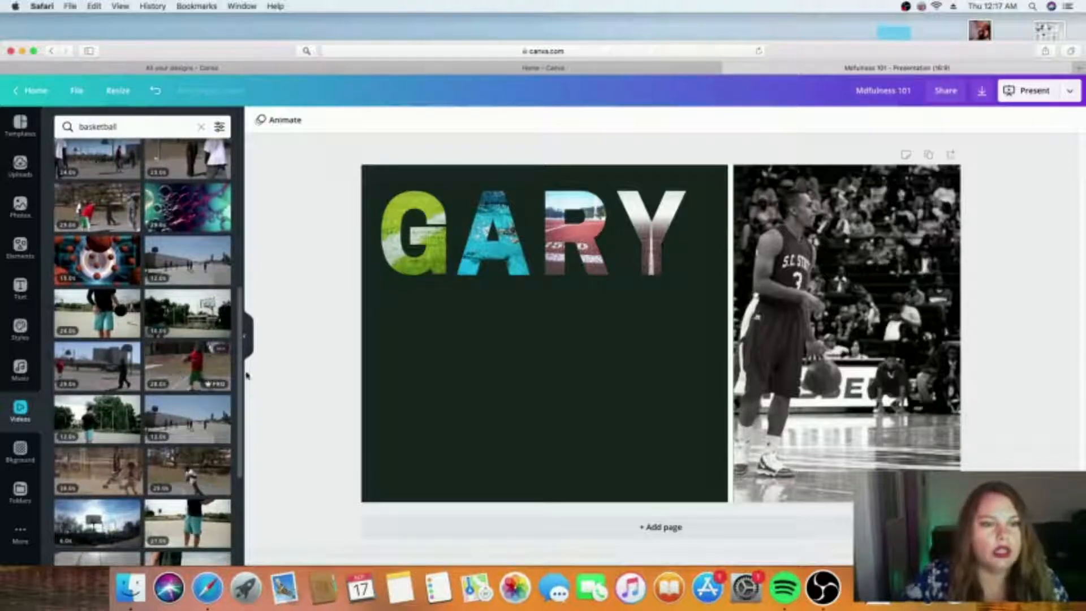
drag(441, 377, 444, 371)
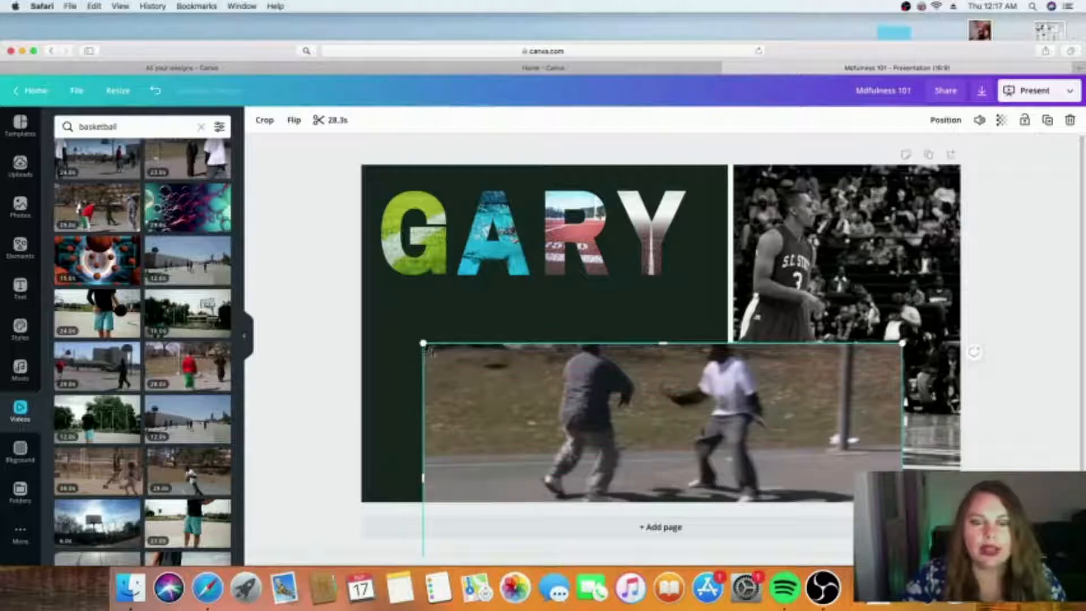
drag(430, 350, 566, 401)
click(580, 413)
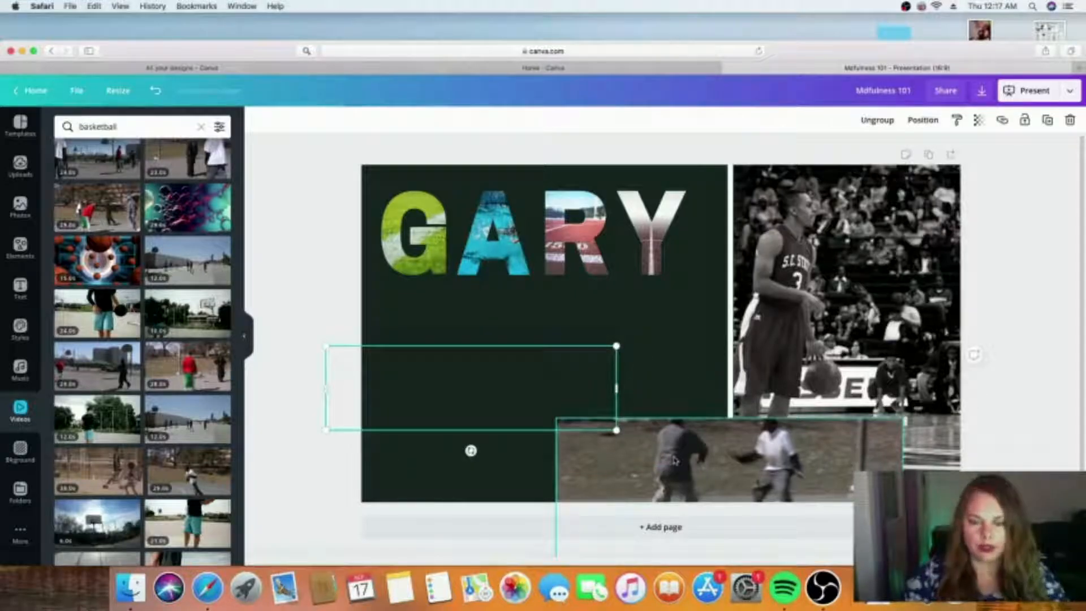
Step: Scale down the outdoor basketball video further and center it beneath the four letters on the dark background
key(BackSpace)
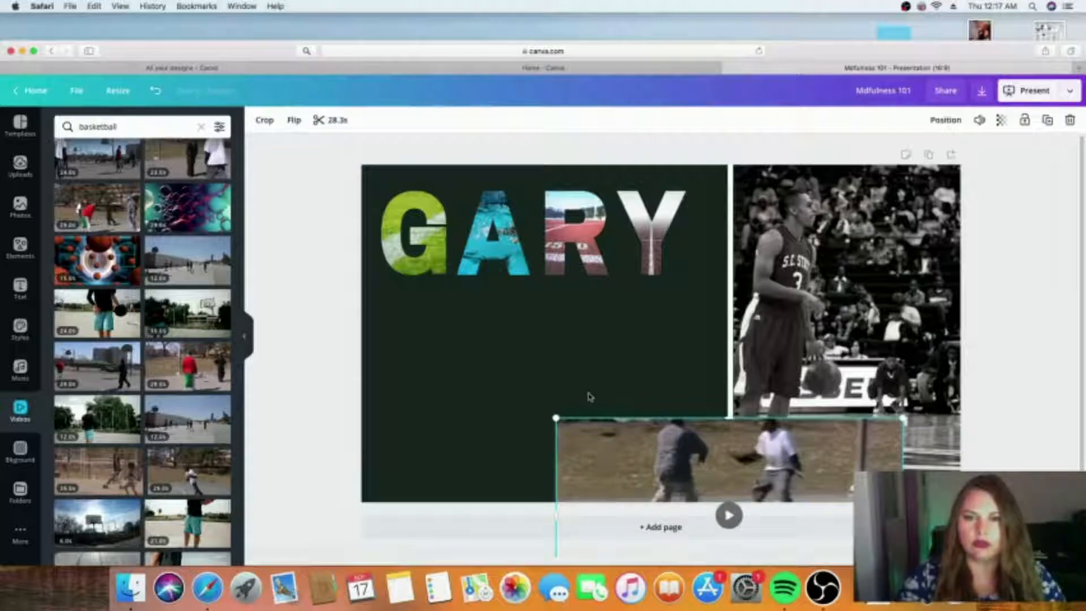
key(super+z)
drag(627, 408, 600, 389)
drag(727, 490, 661, 453)
click(522, 376)
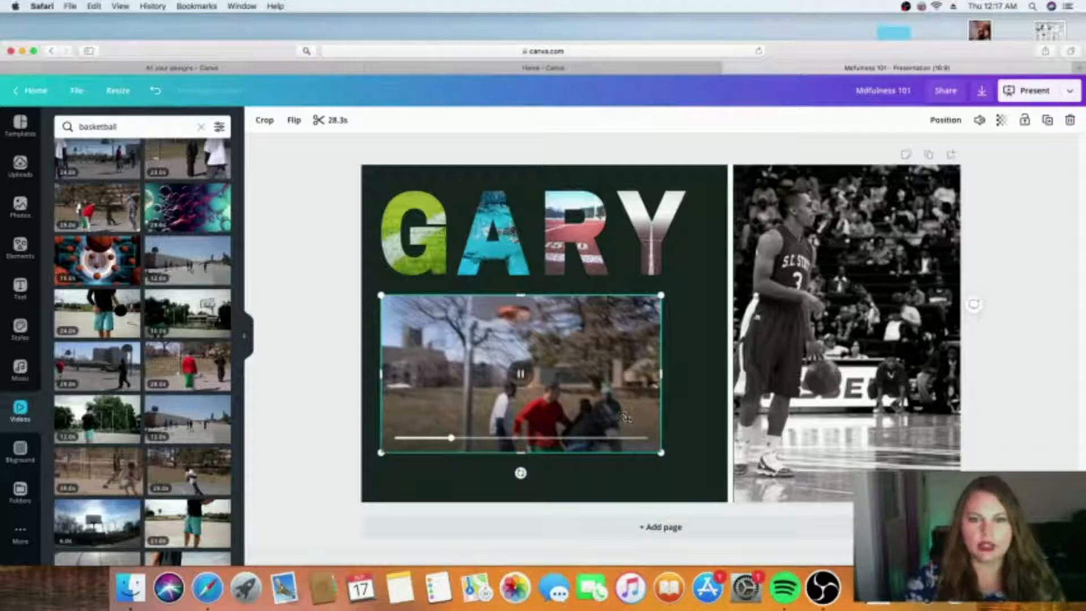
drag(599, 399, 626, 406)
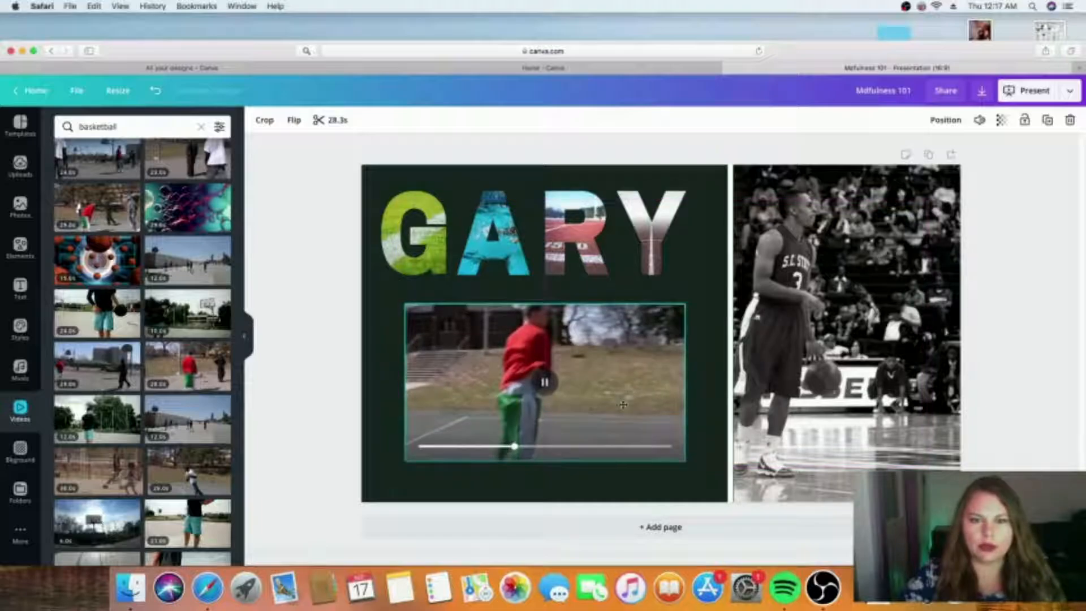
drag(626, 405, 626, 409)
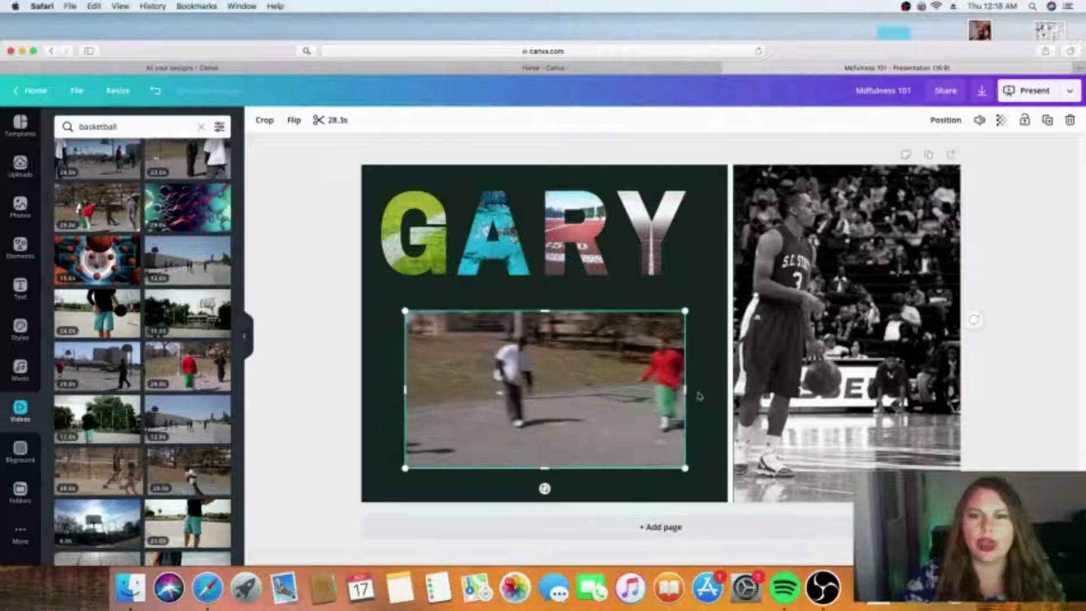
mouse_move(582, 399)
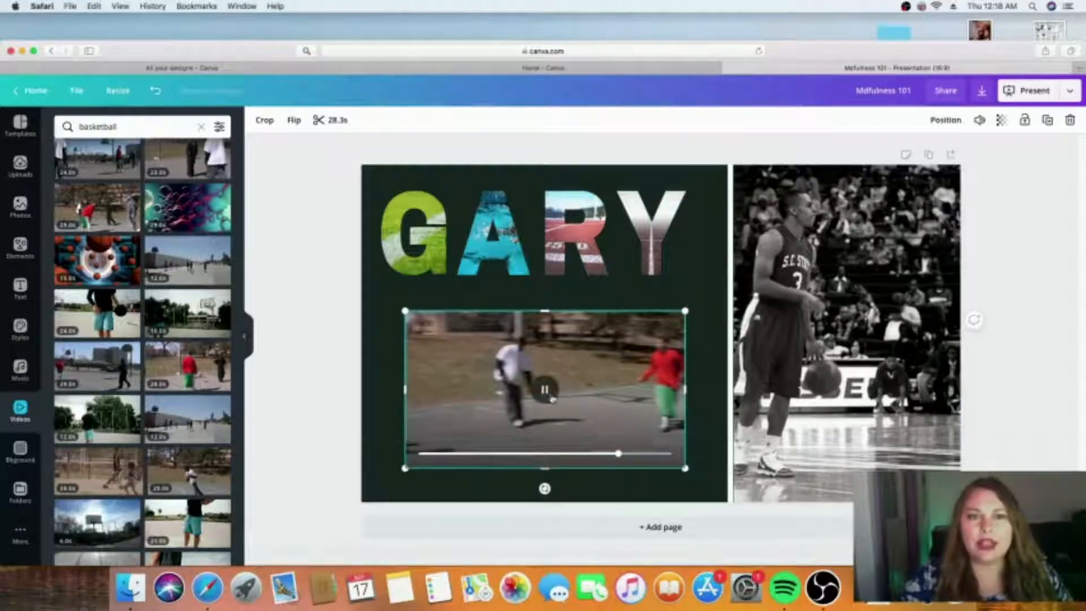
click(332, 121)
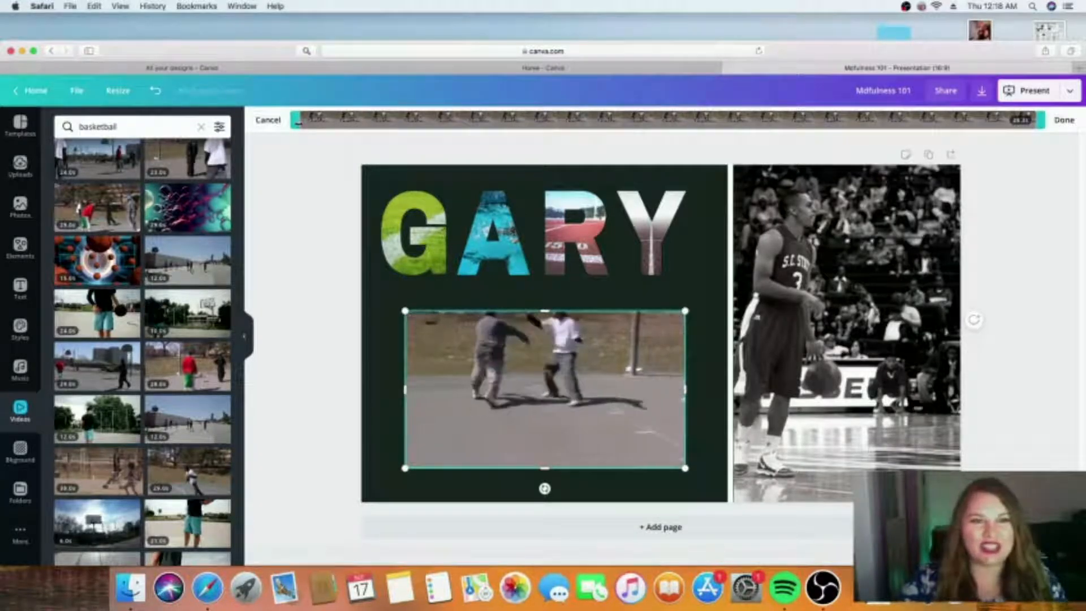
drag(298, 122, 298, 122)
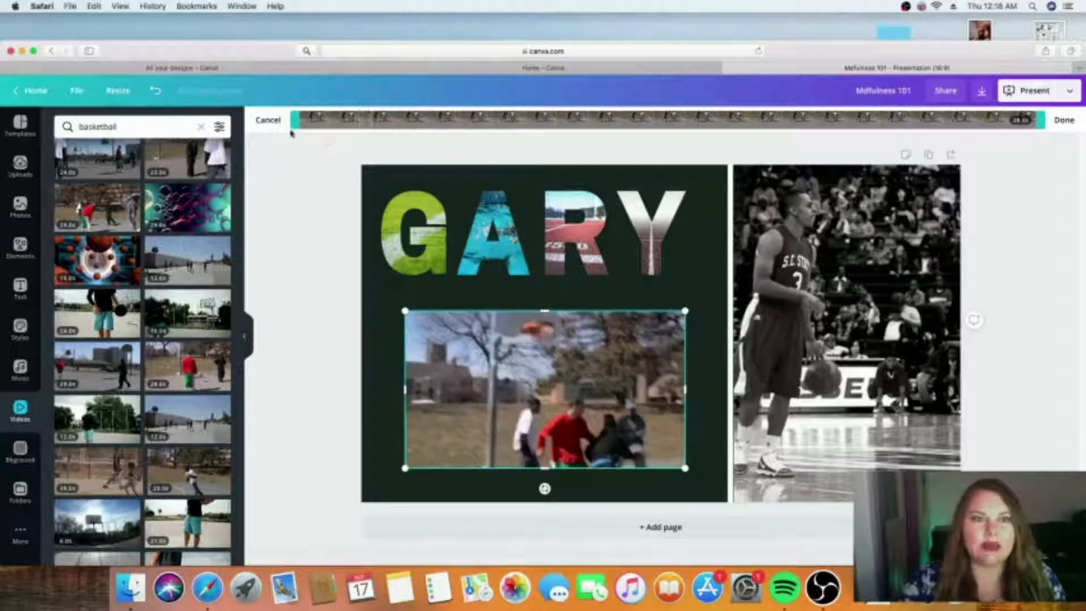
click(268, 120)
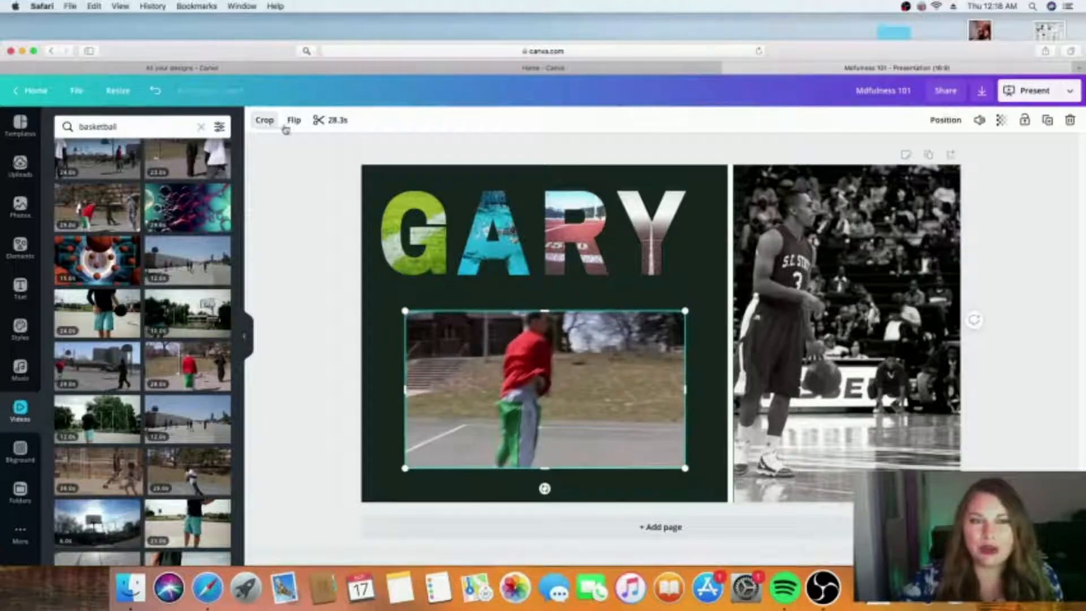
Step: Trim the outdoor basketball video at its start and end to a 7.0-second clip
click(326, 124)
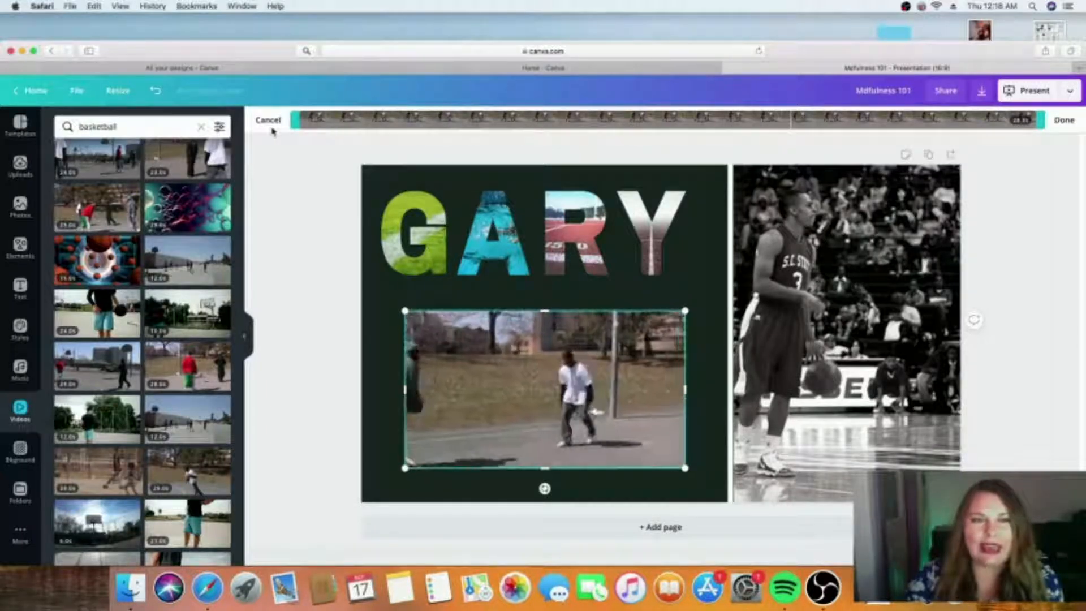
drag(297, 121, 386, 121)
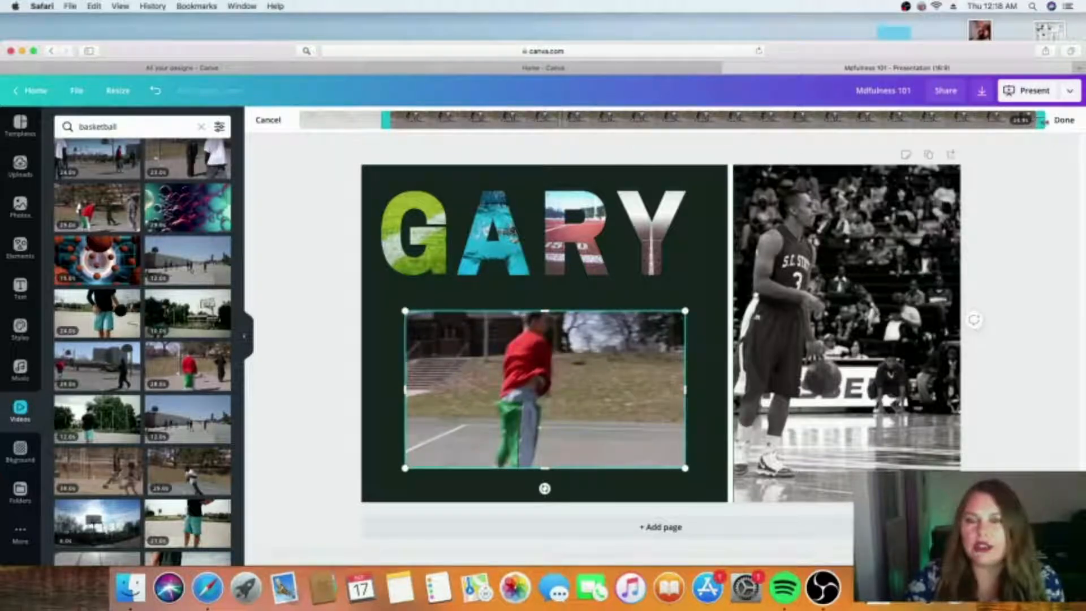
drag(1041, 120, 611, 134)
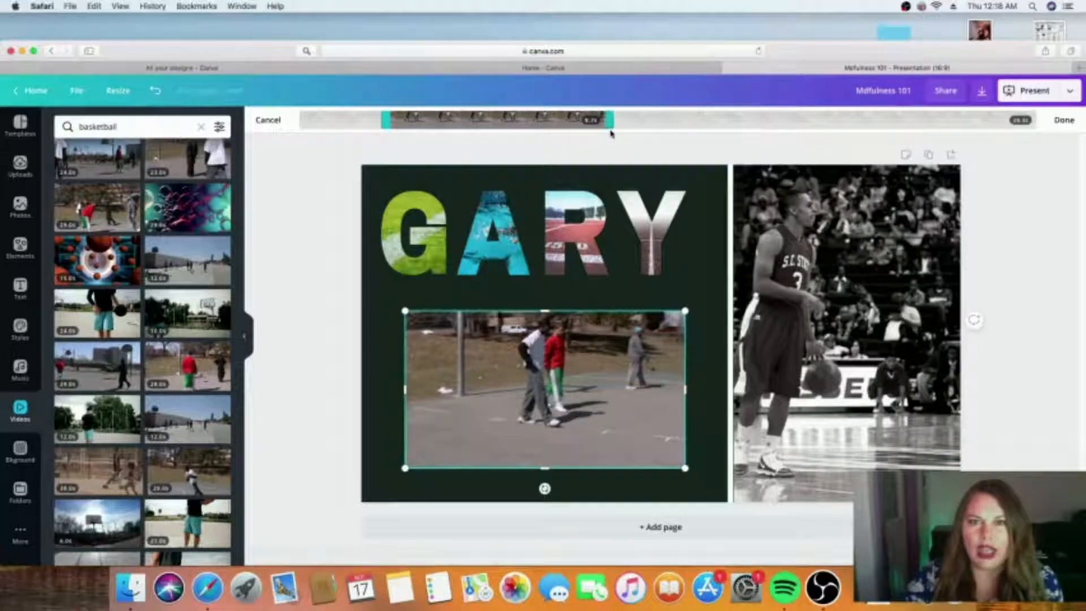
drag(611, 130, 583, 130)
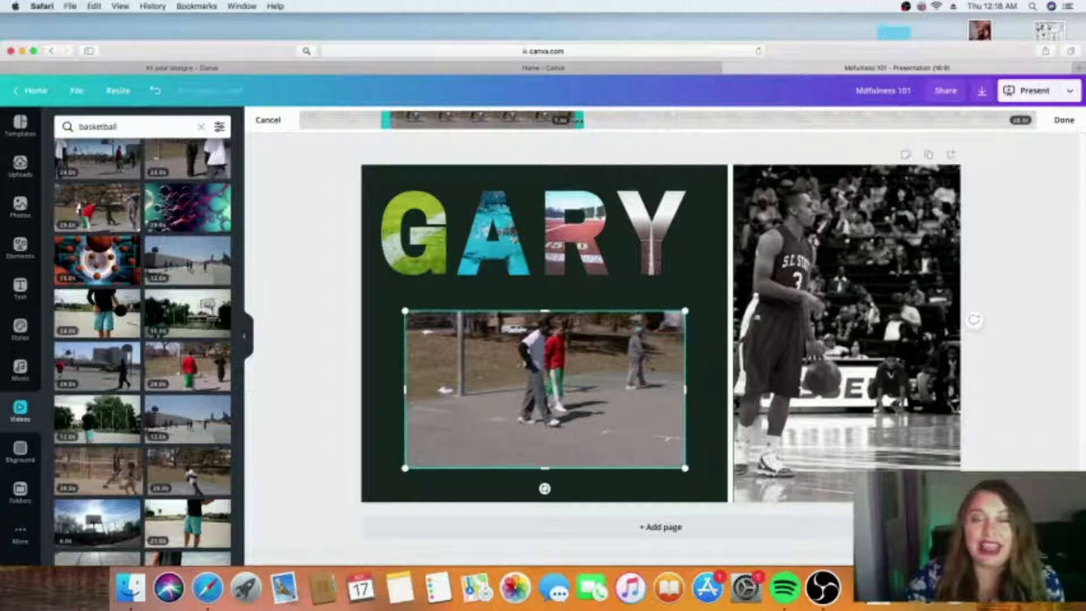
drag(584, 120, 563, 121)
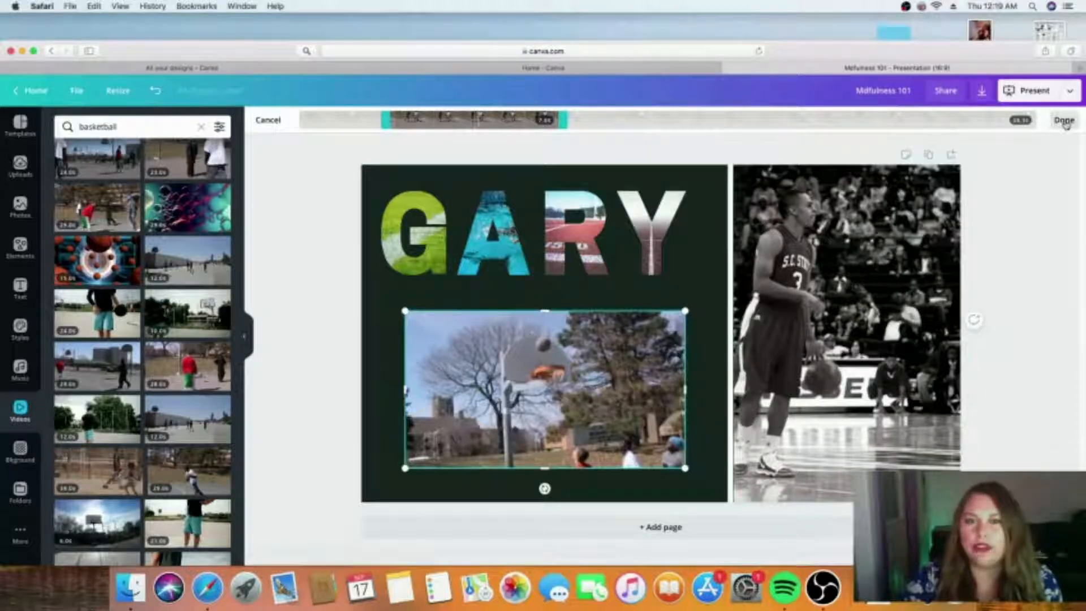
click(1065, 122)
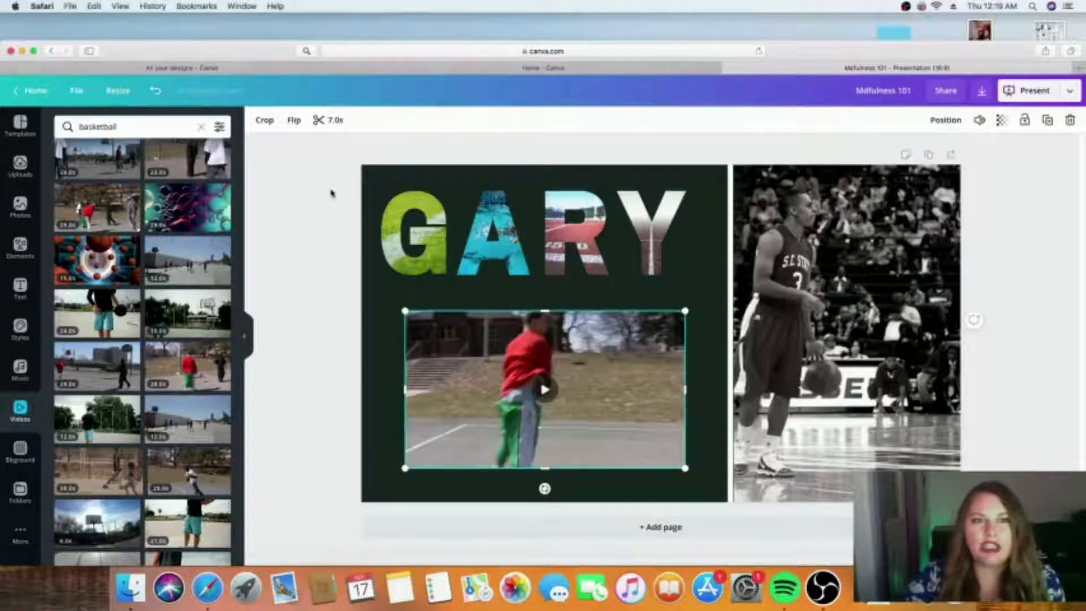
Step: Preview the Block animation on the page and apply the Tumble animation
click(380, 181)
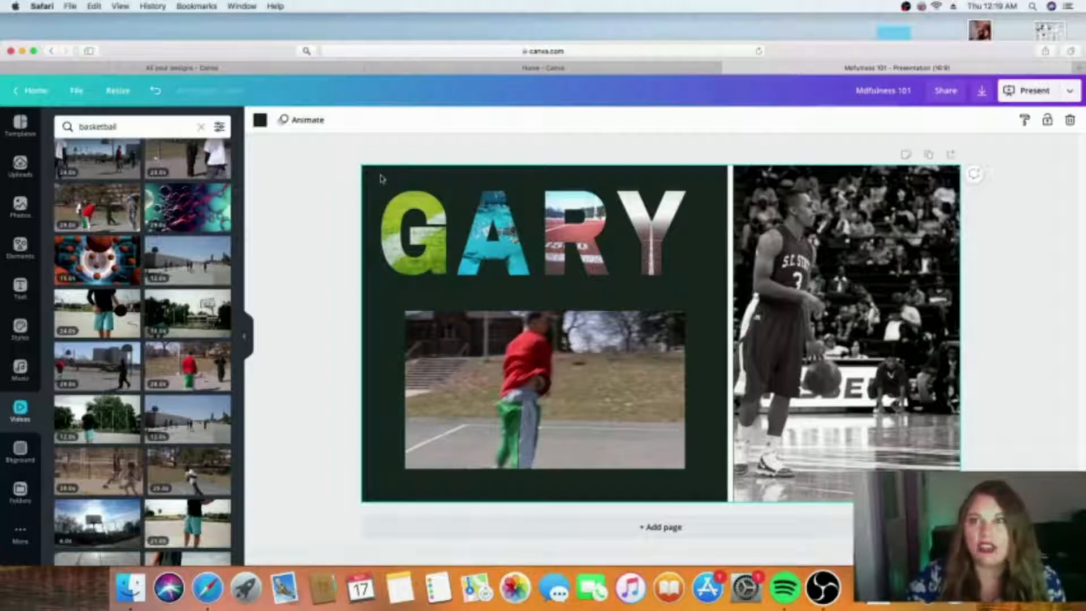
click(306, 125)
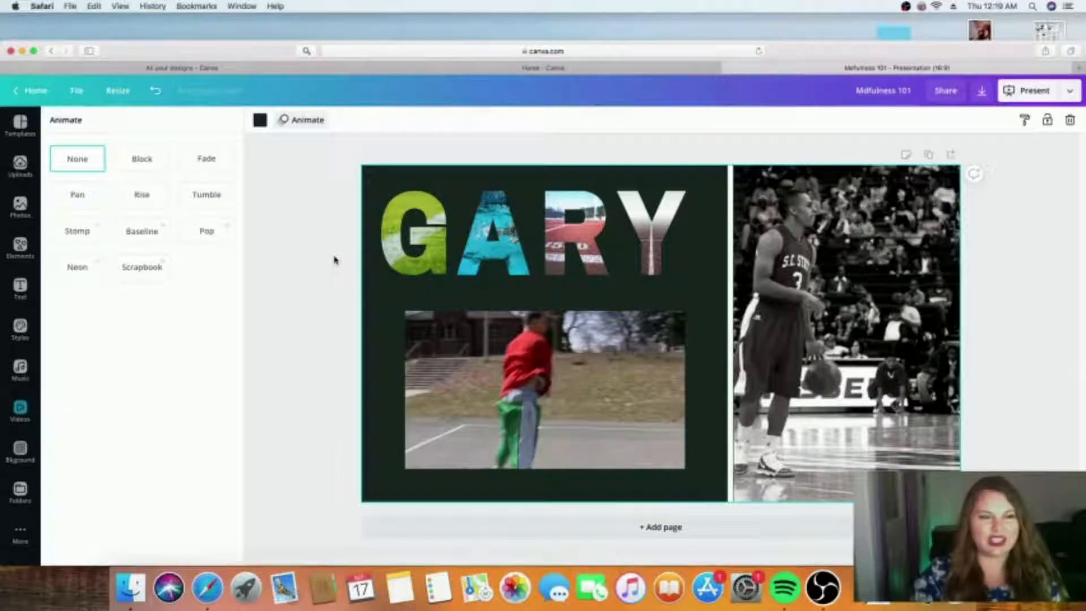
click(142, 164)
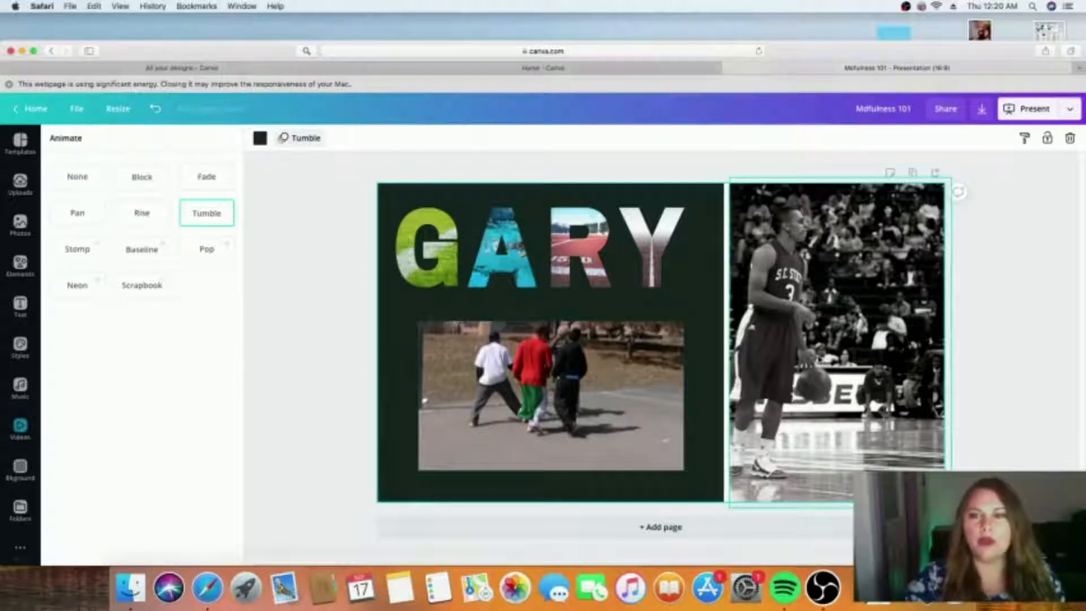
Step: Flip the black-and-white photo of the basketball player horizontally
click(840, 346)
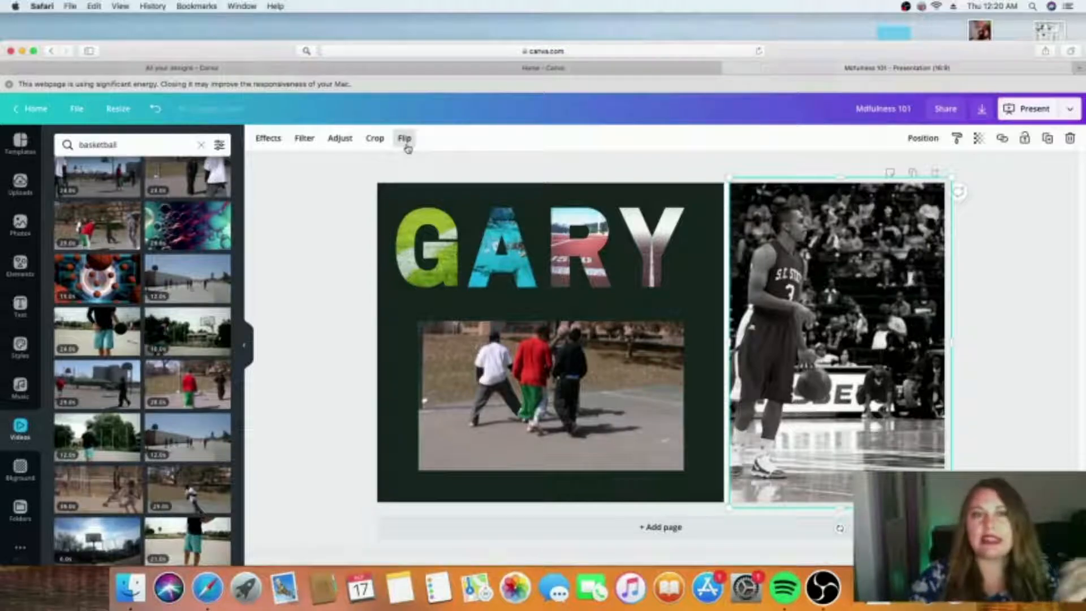
click(405, 142)
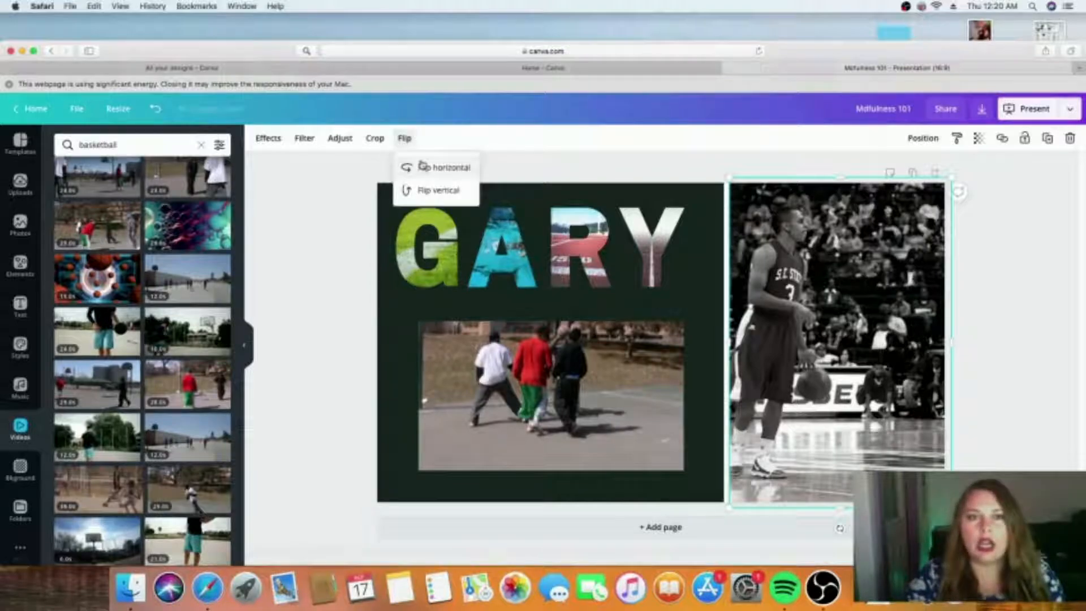
click(431, 169)
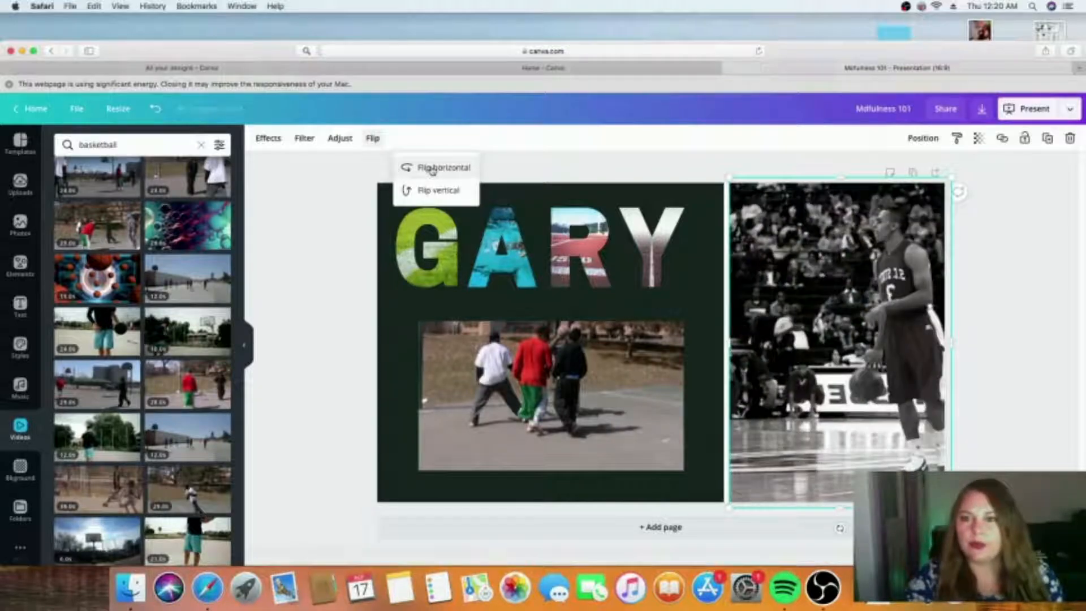
click(349, 259)
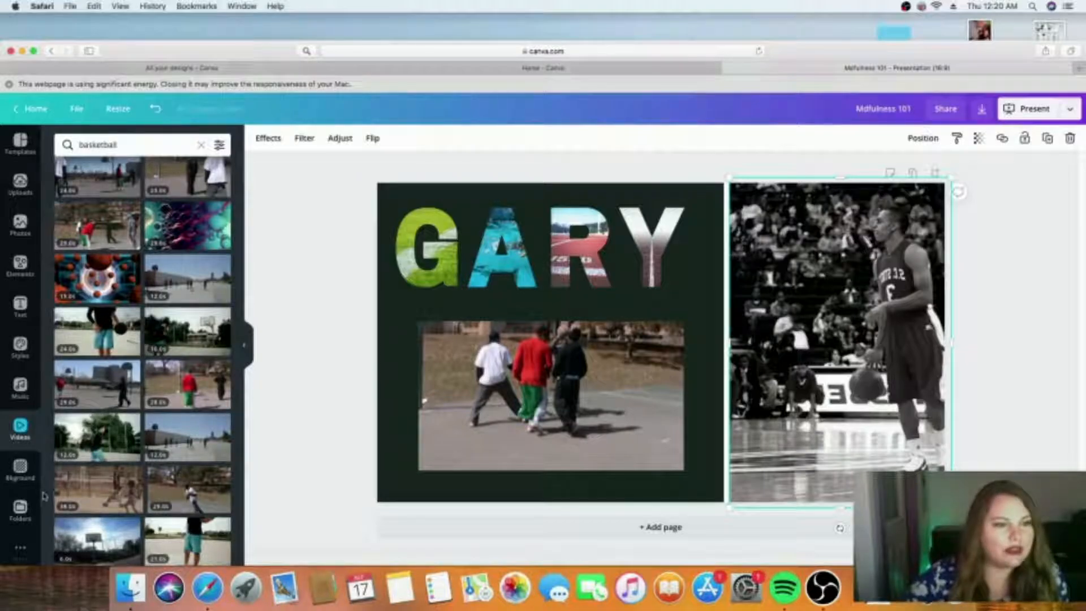
Step: Search the music library for "sports" and add the track "Come Back Stronger" to the design
click(21, 390)
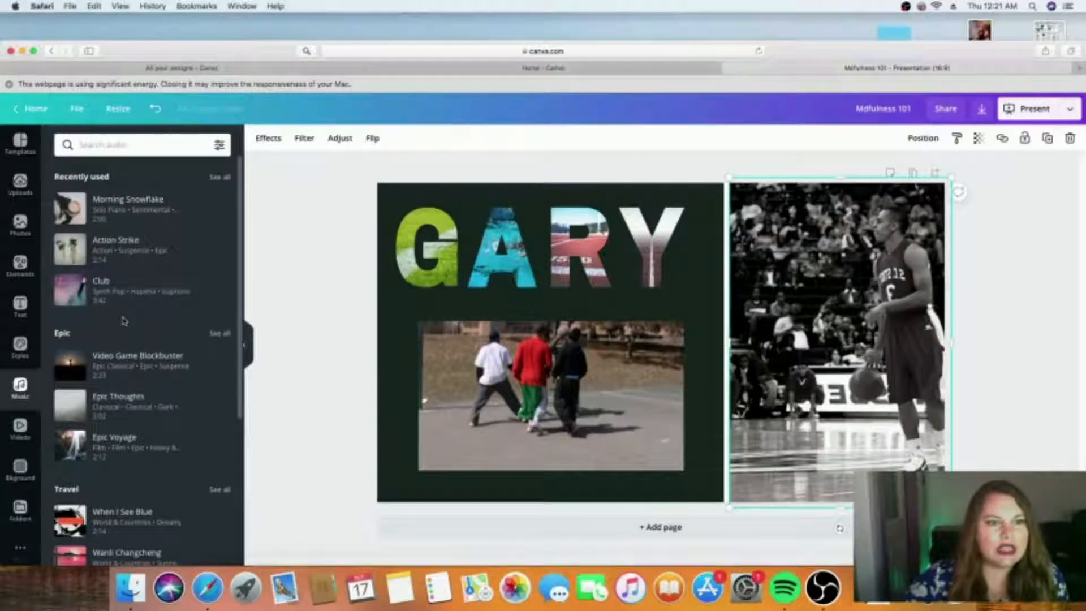
click(145, 147)
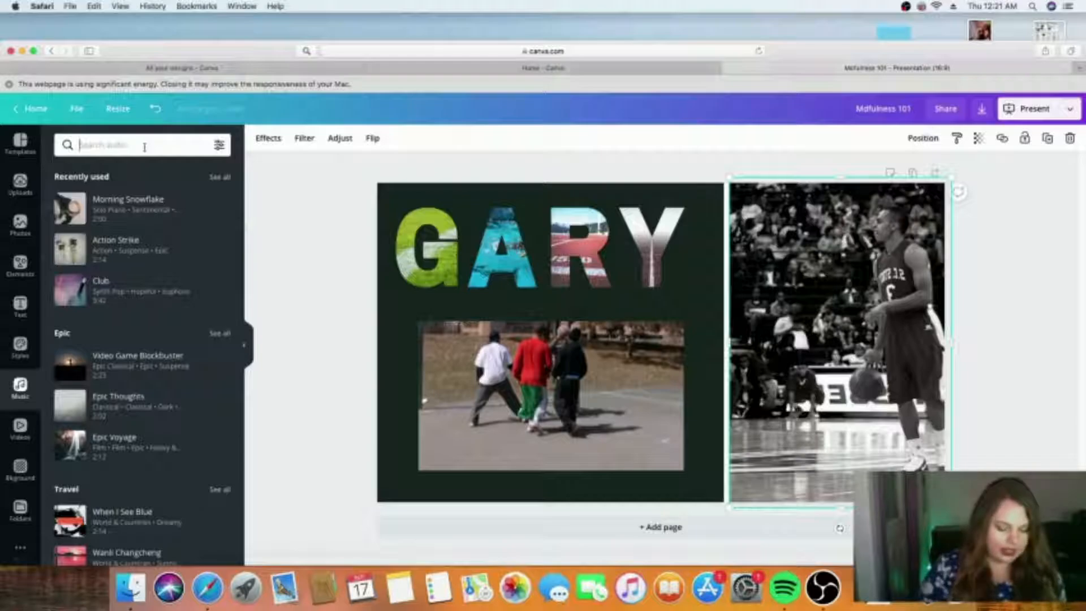
text(sport)
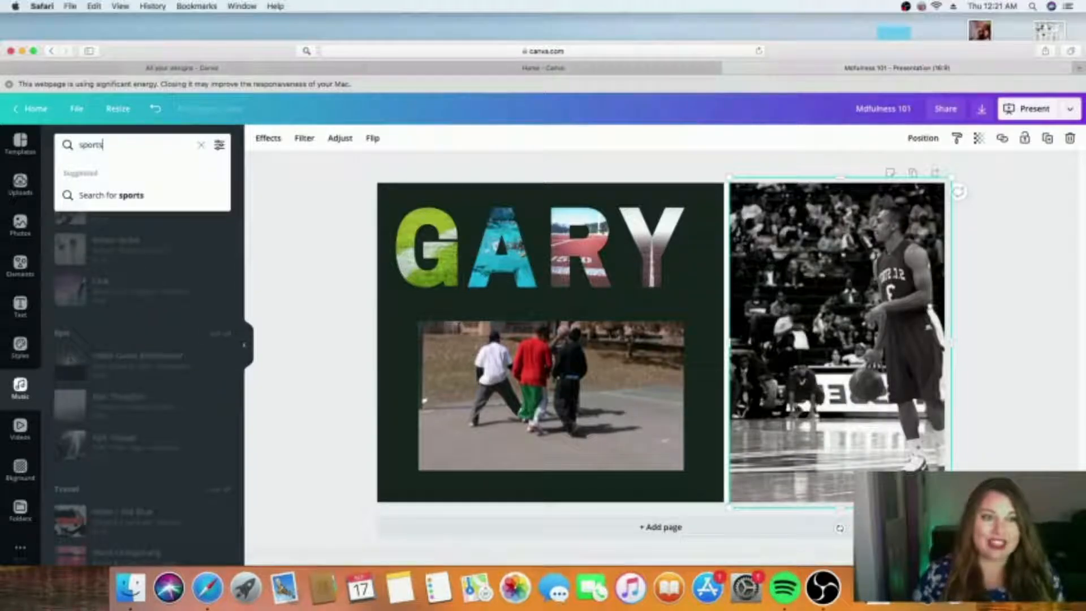
text(s)
key(Return)
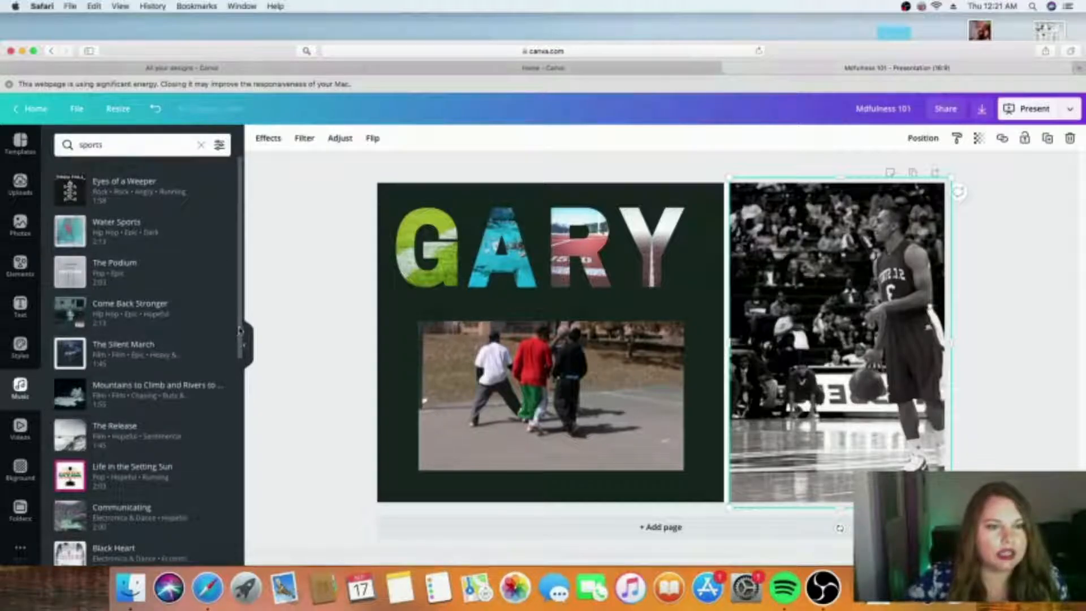
drag(242, 329, 242, 331)
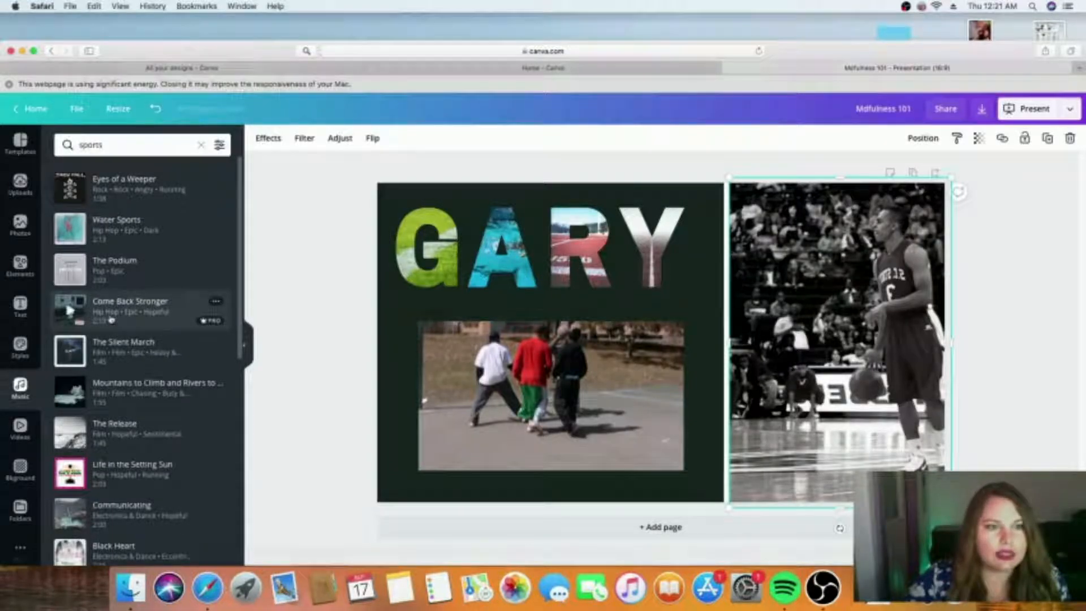
click(70, 312)
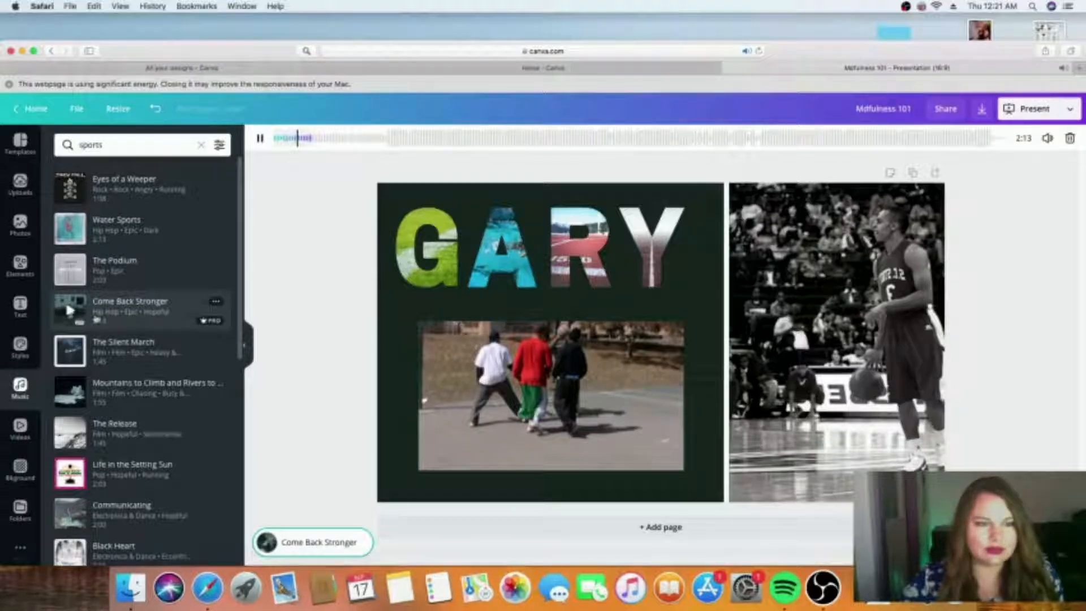
Step: Preview the added "Come Back Stronger" music track and stop its playback
click(68, 311)
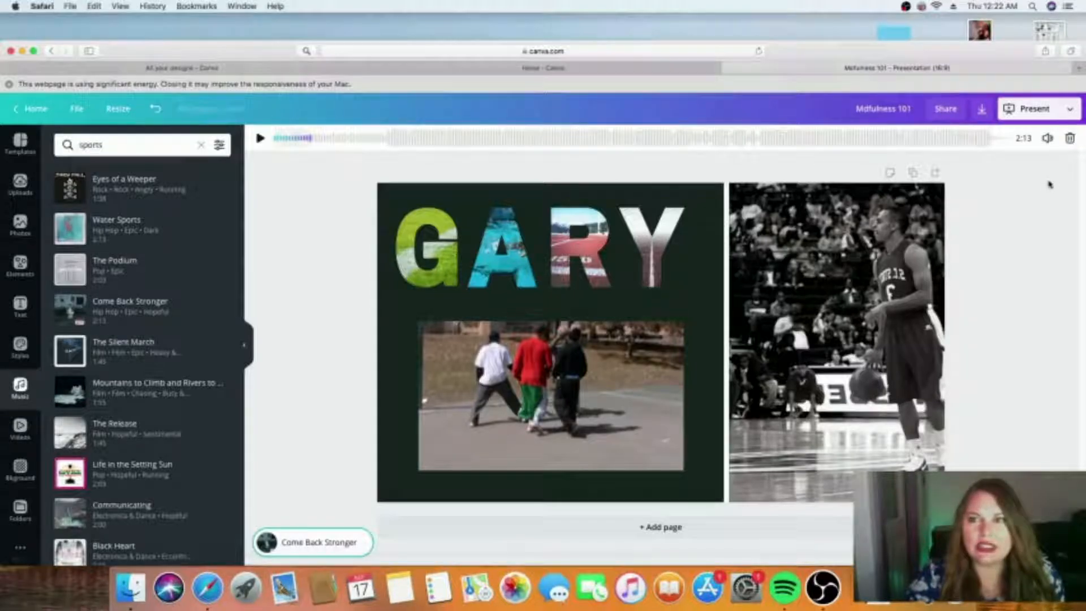
click(324, 550)
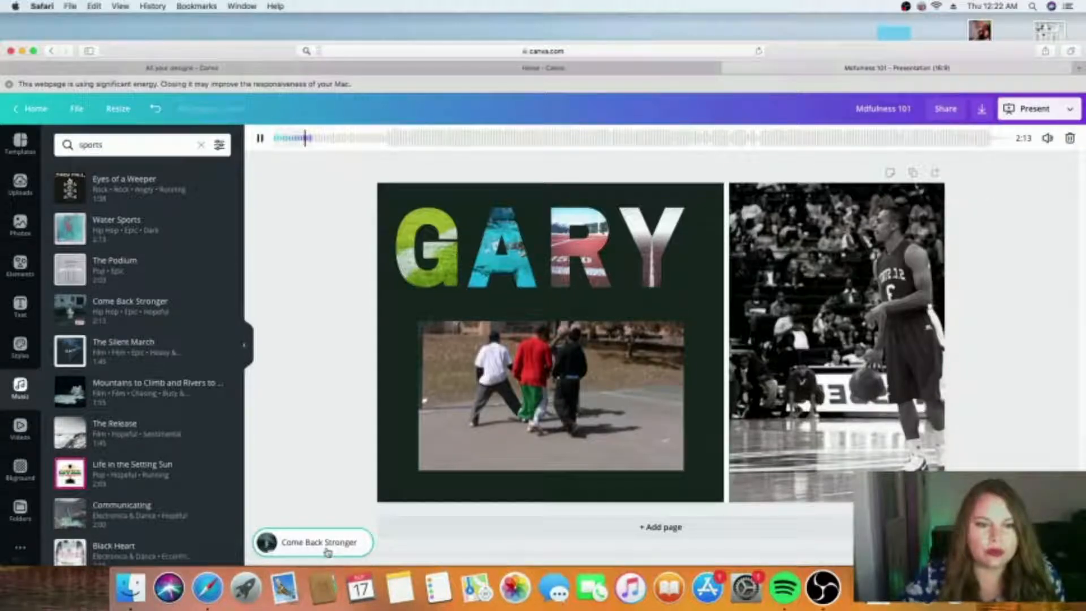
click(312, 547)
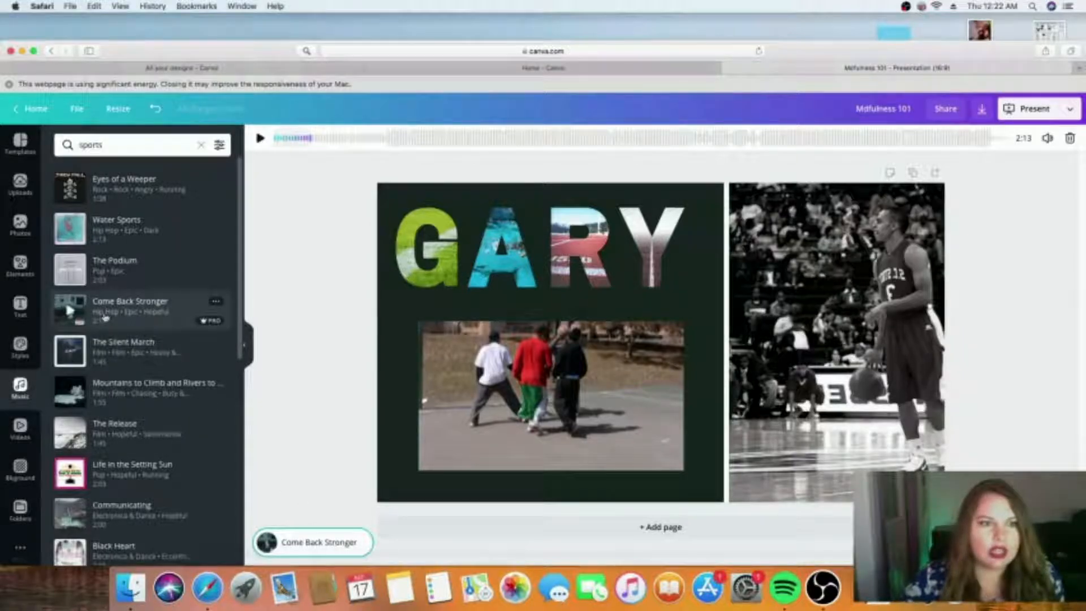
drag(319, 451, 321, 463)
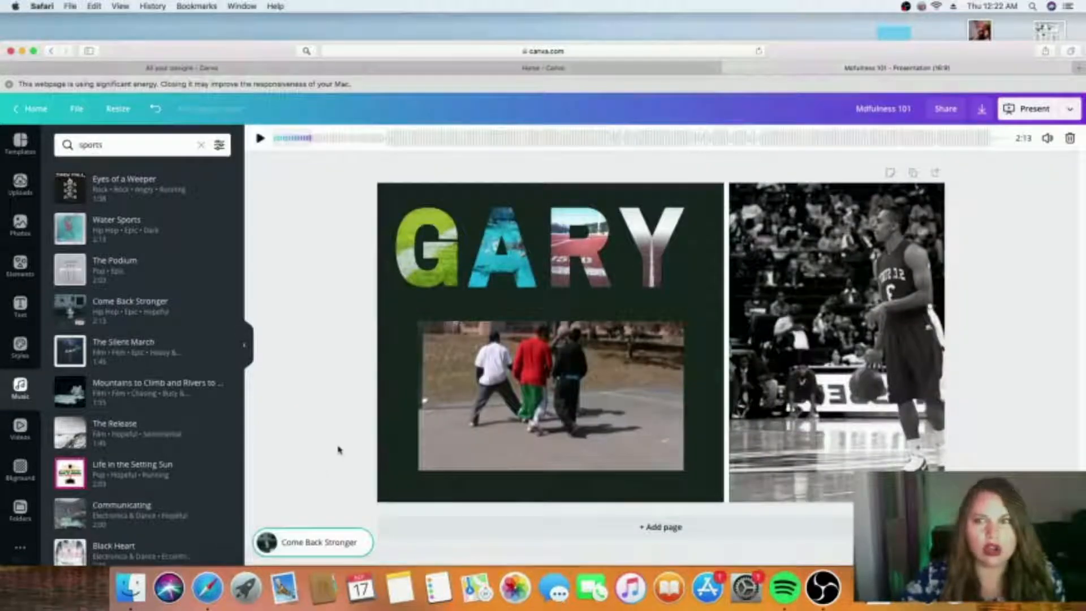
Step: Shift the used section of the "Come Back Stronger" track to a little past the middle of the song
click(960, 146)
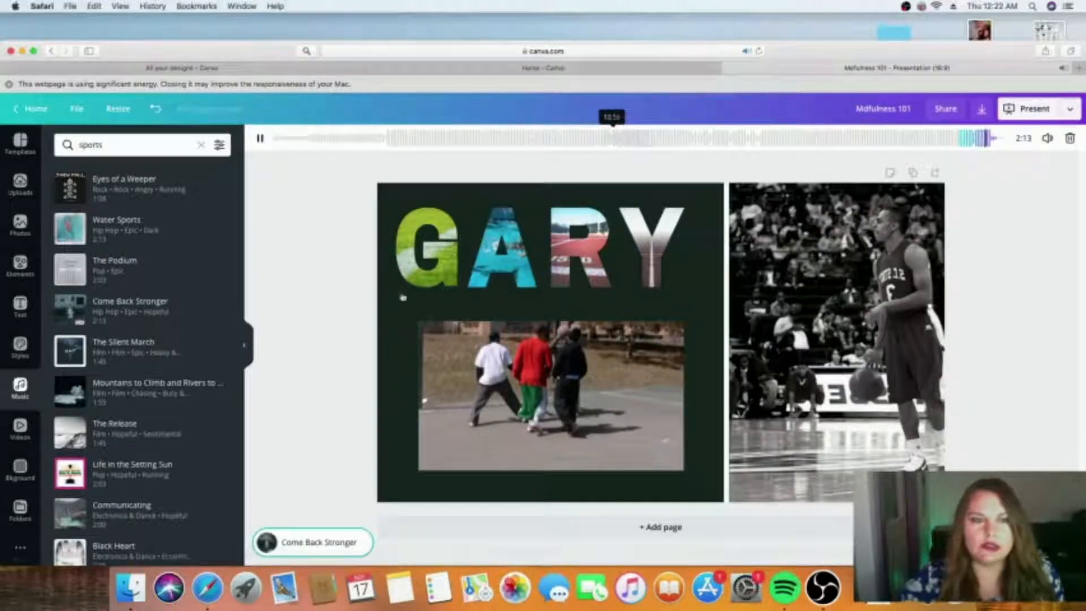
click(321, 332)
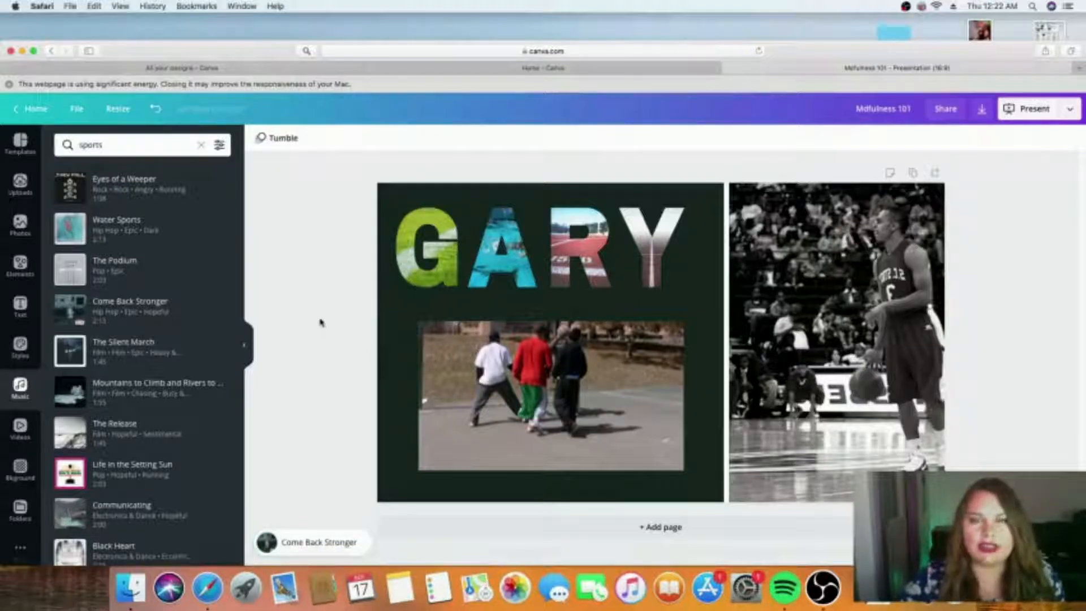
click(303, 545)
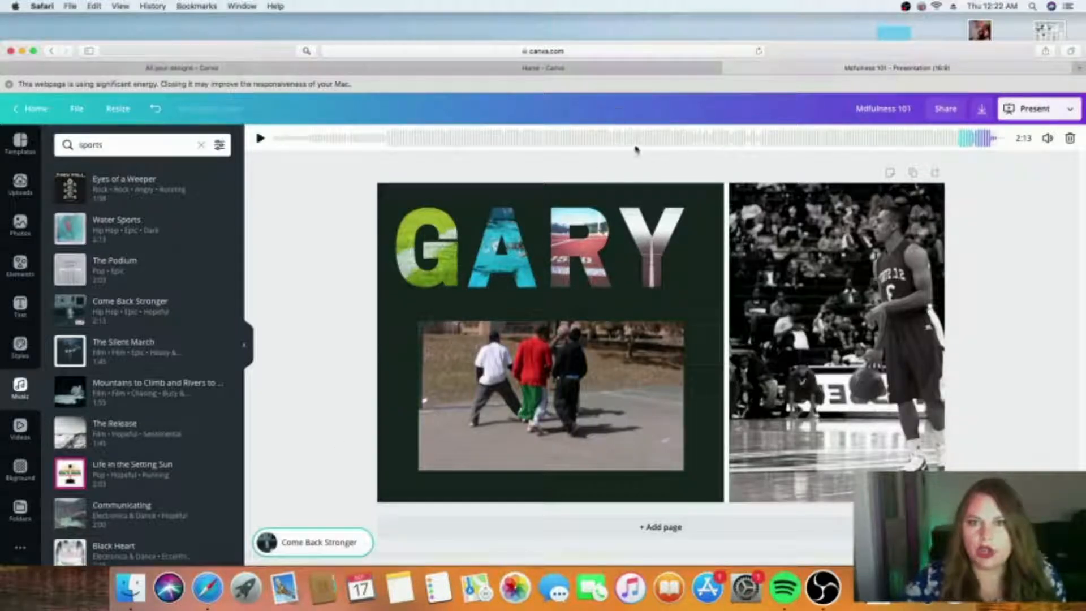
click(601, 144)
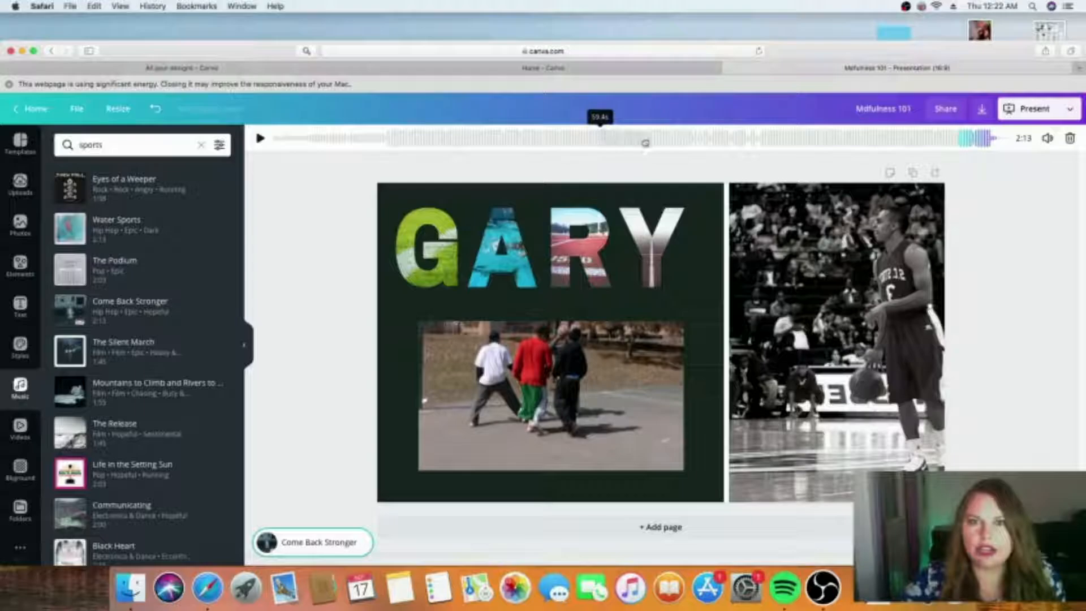
click(711, 146)
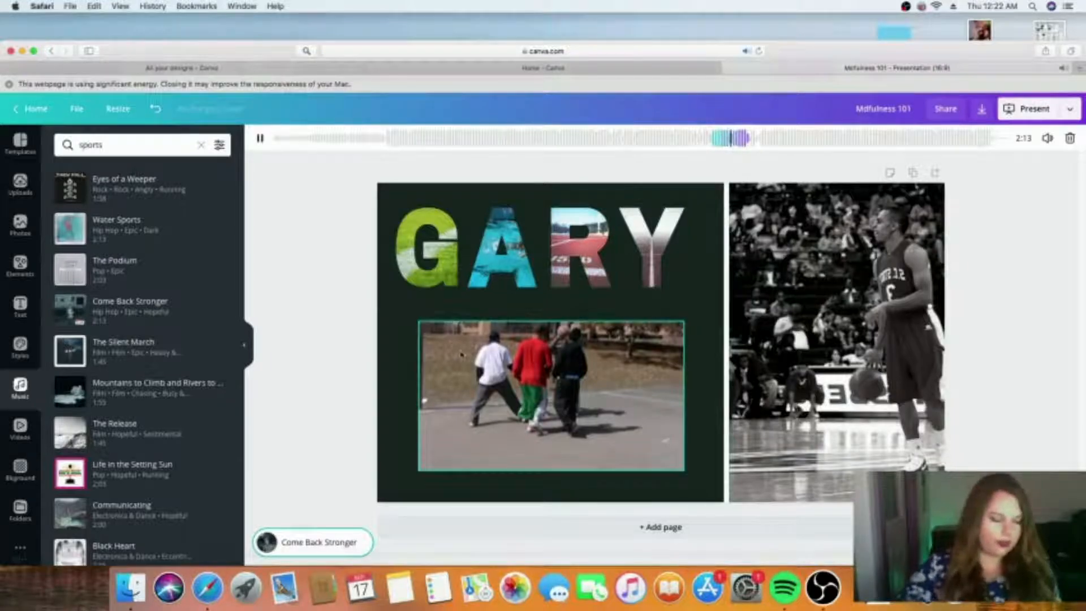
click(458, 353)
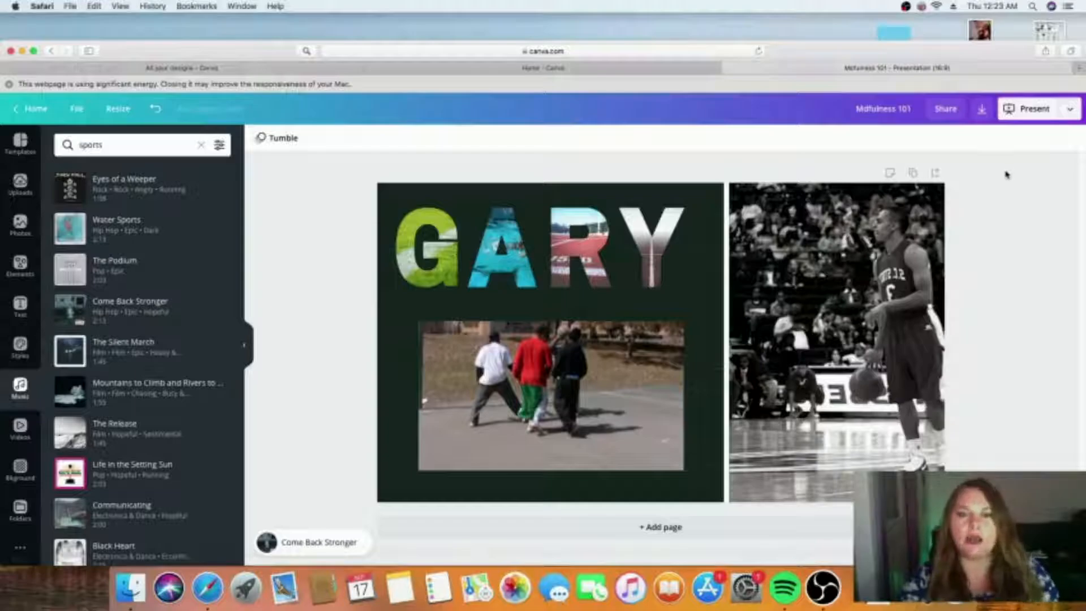
Step: Preview the design in full-screen presentation mode, exit it, and look over the publishing options
click(1031, 107)
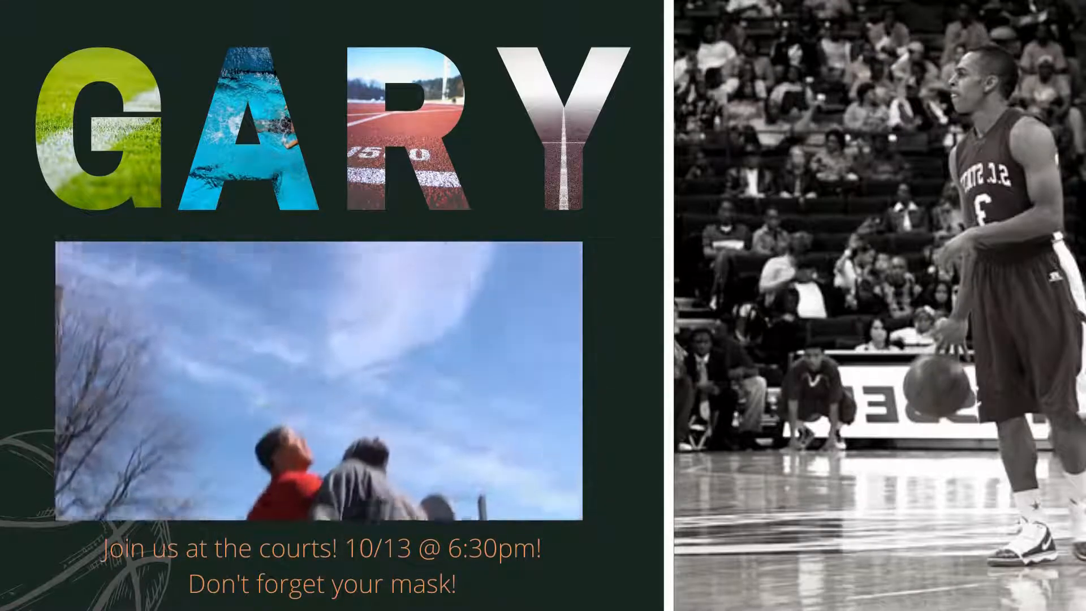
key(Escape)
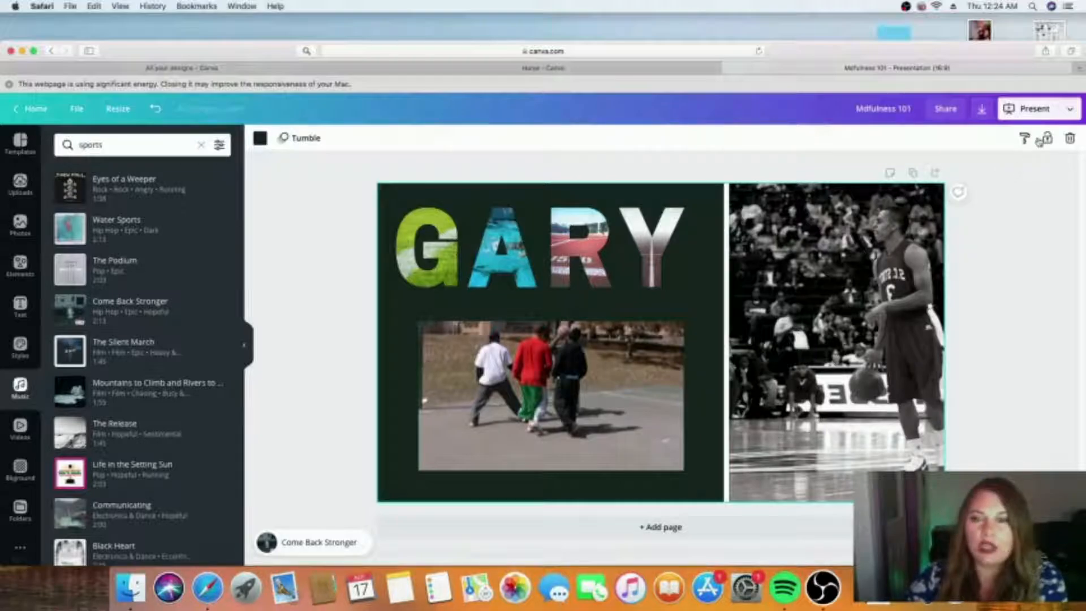
click(1072, 112)
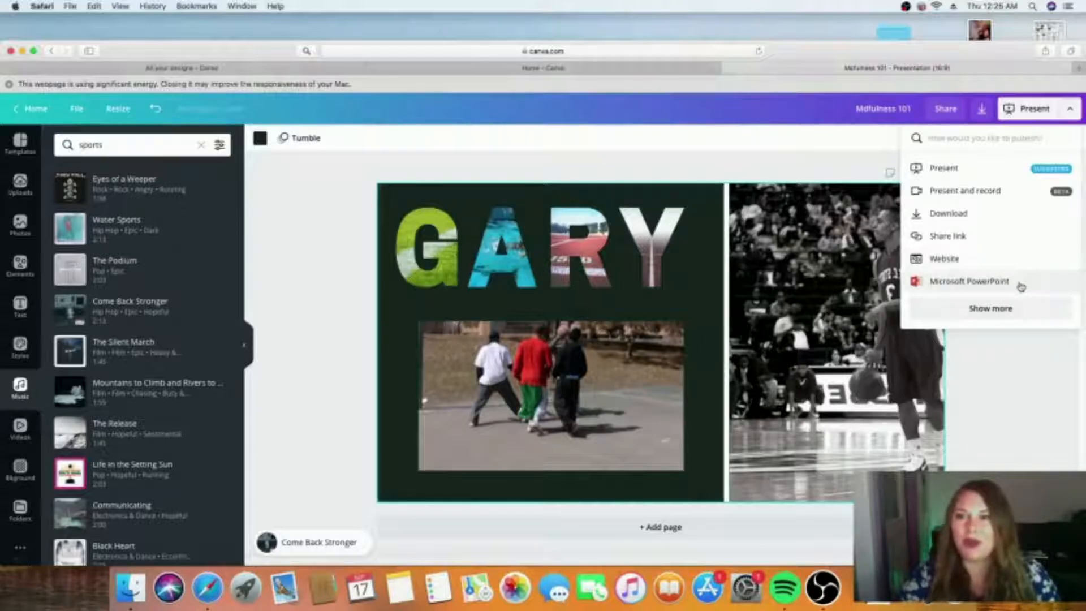
click(1022, 393)
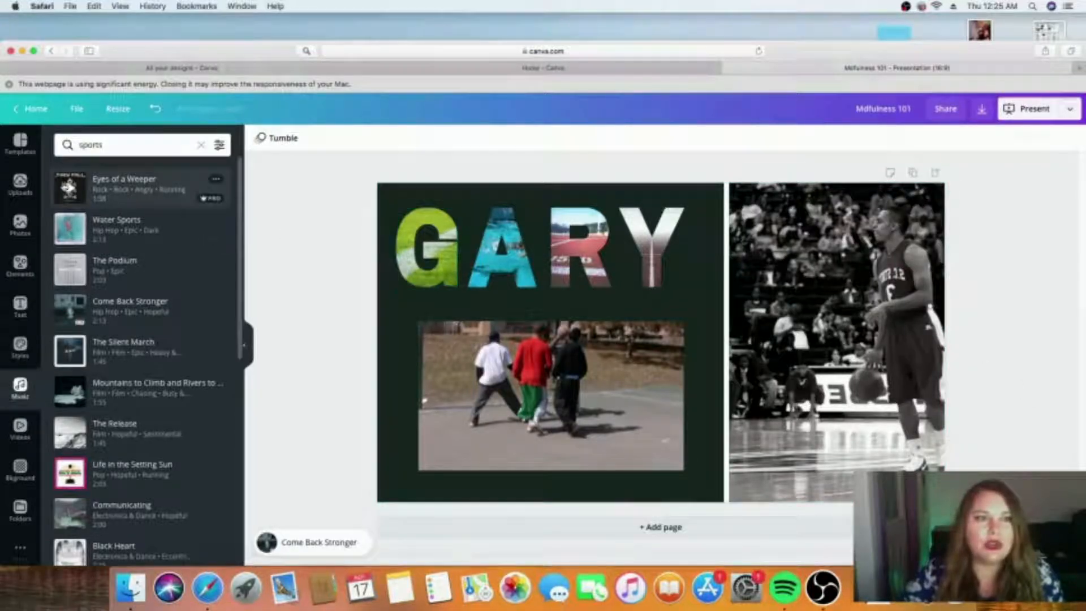
Step: Save the design and return to the Canva home page, reloading the page
click(77, 112)
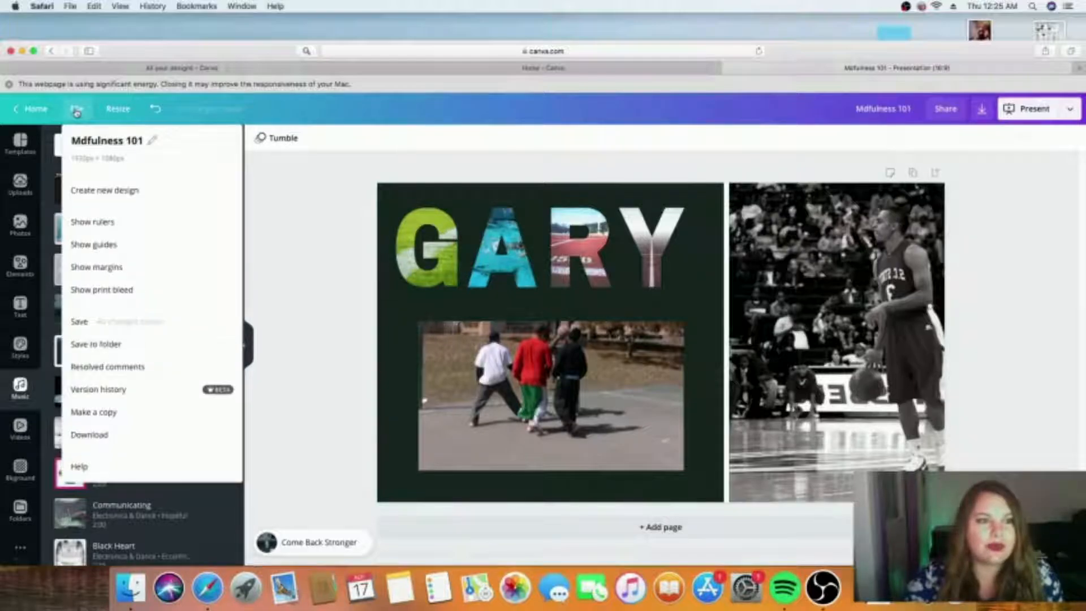
click(115, 327)
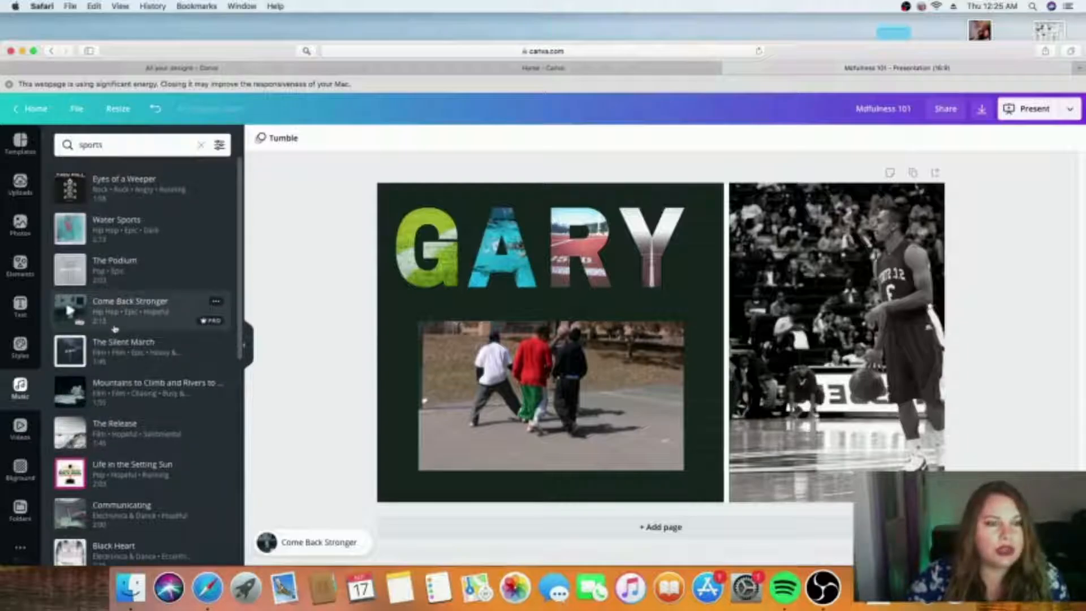
click(32, 109)
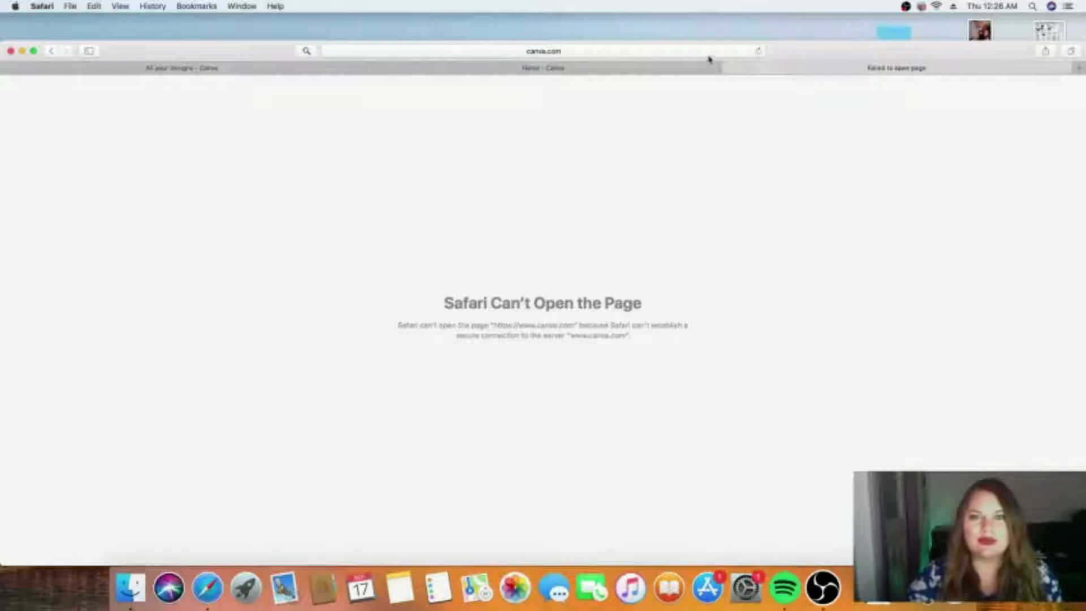
click(759, 51)
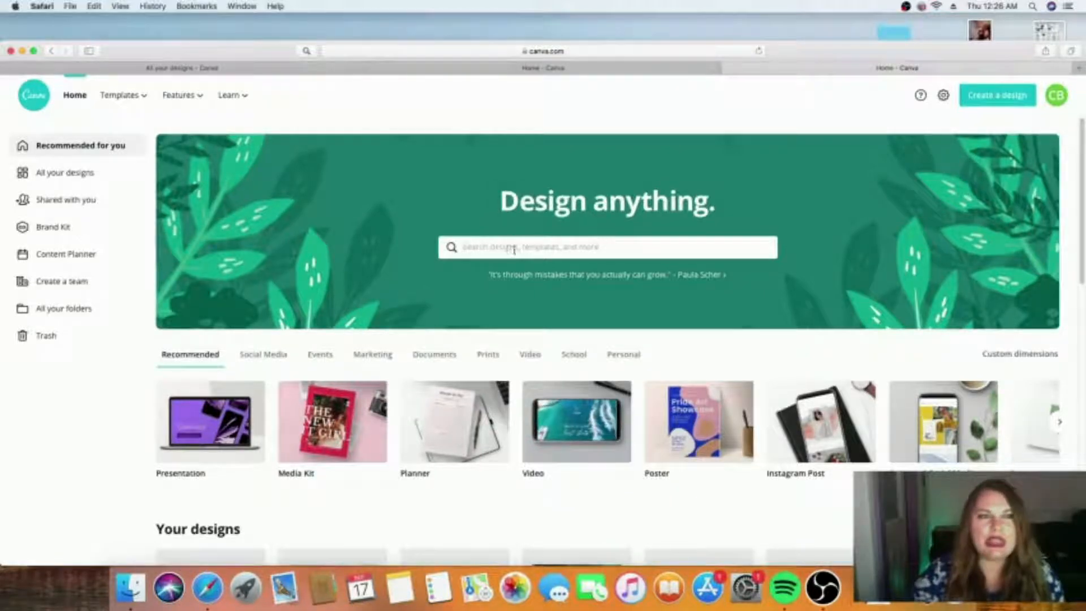
Step: Open the trending Mental Health Posters template collection and browse its poster templates
mouse_move(134, 100)
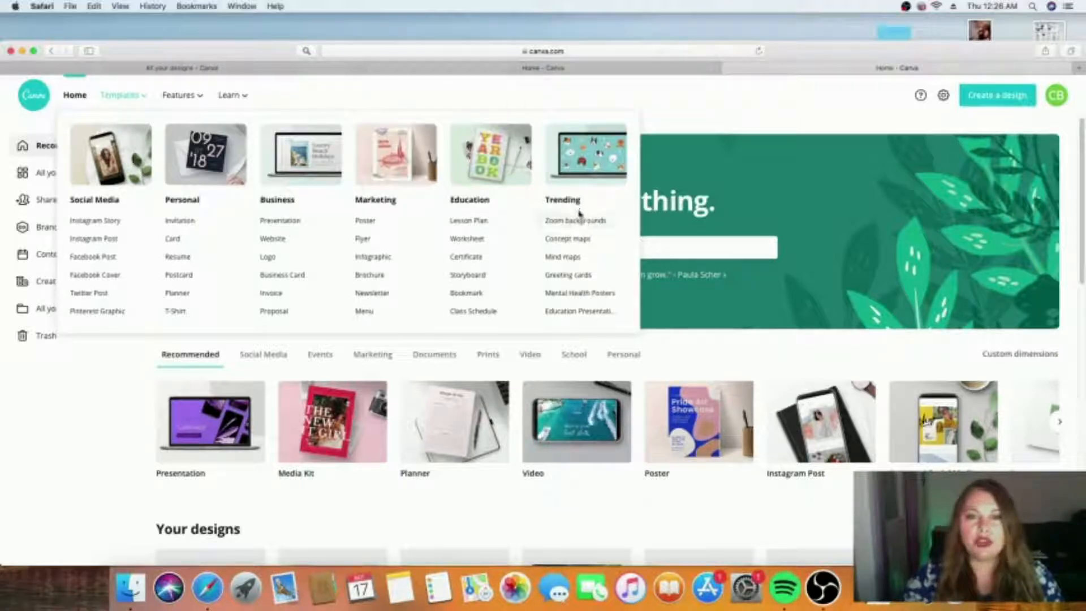
click(581, 293)
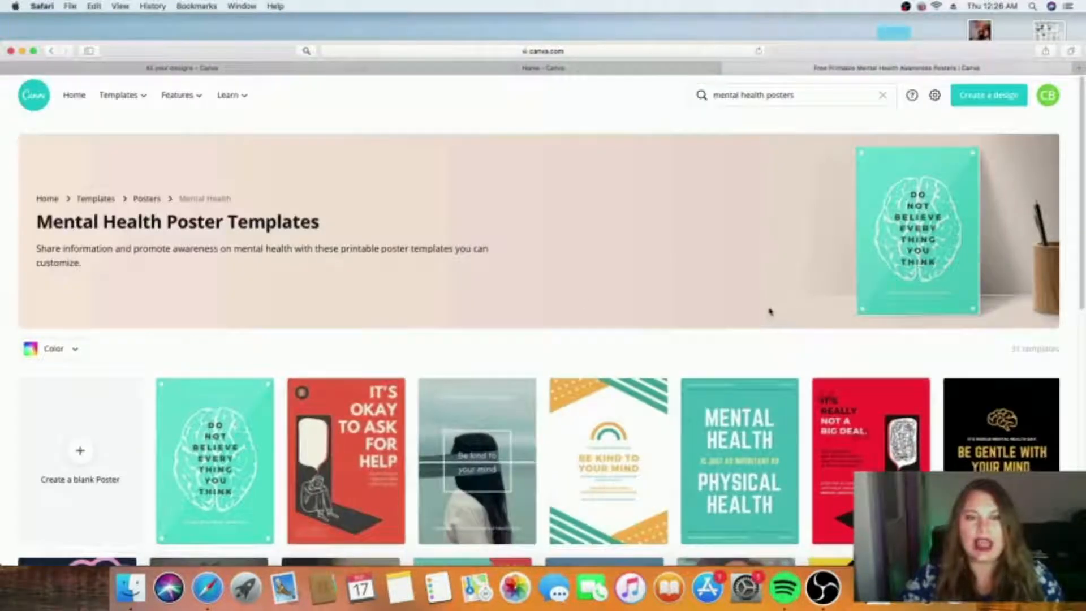
drag(1082, 180, 1082, 427)
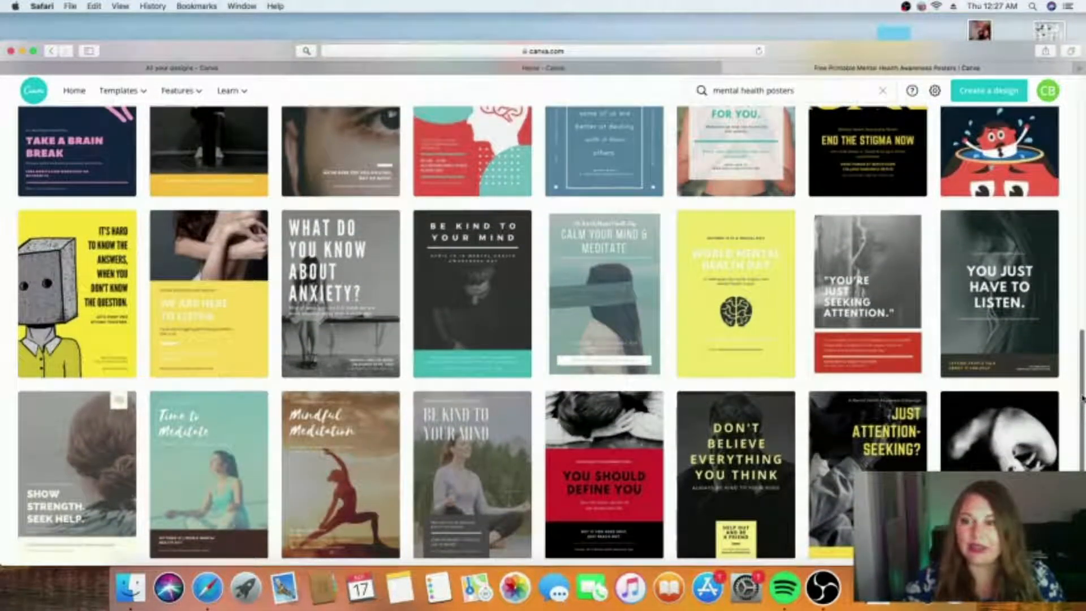
drag(1081, 401, 1081, 404)
drag(1083, 445, 1071, 211)
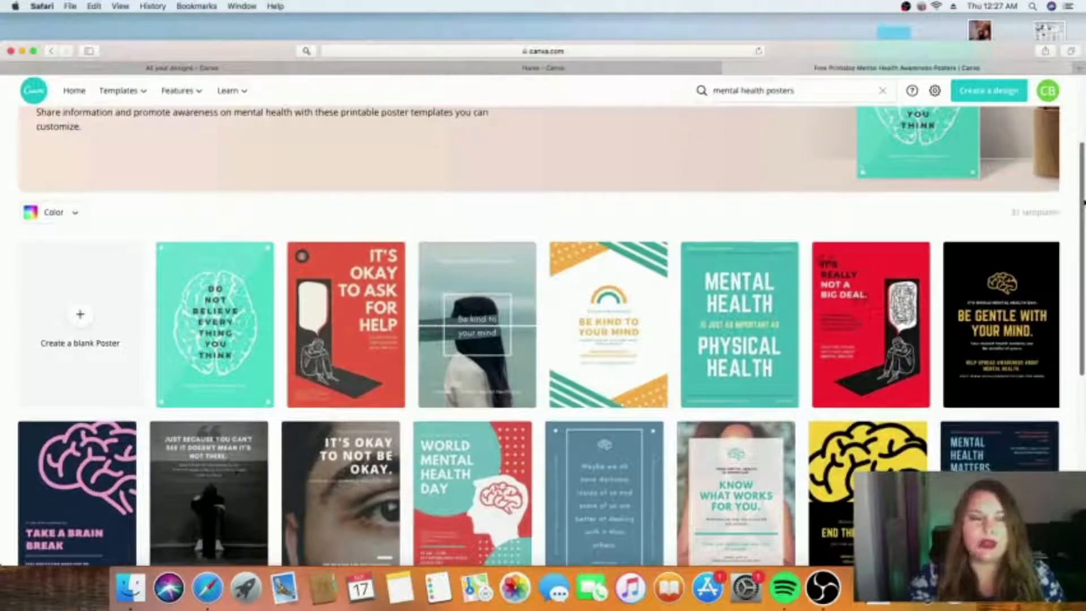
scroll(1082, 218, up, 1)
scroll(1081, 218, up, 3)
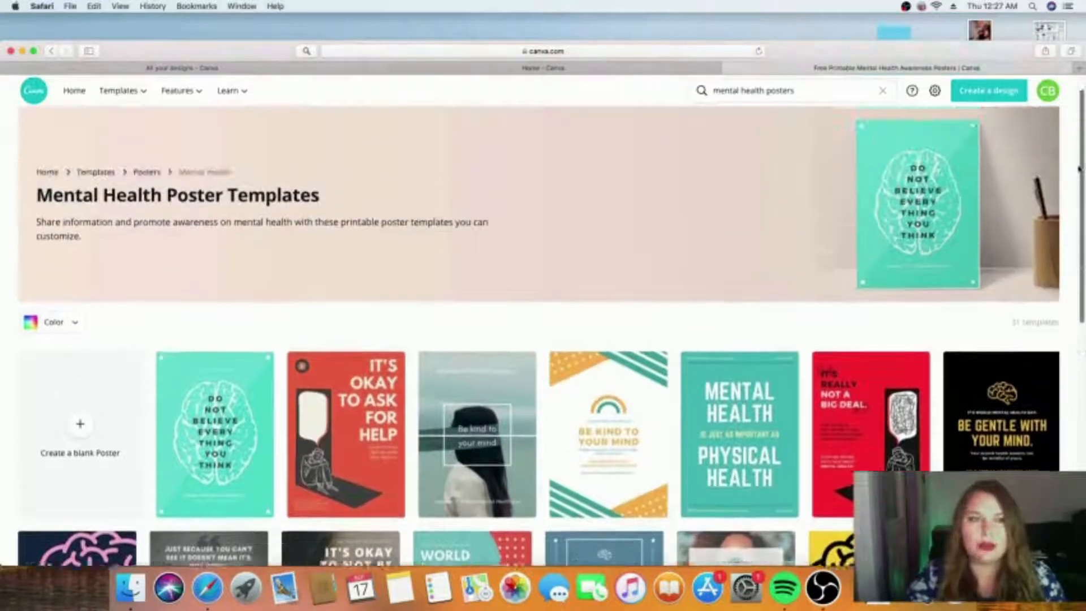
Step: Start a new poster design from the "Teal and White Mental Health Poster" template
scroll(1075, 220, down, 3)
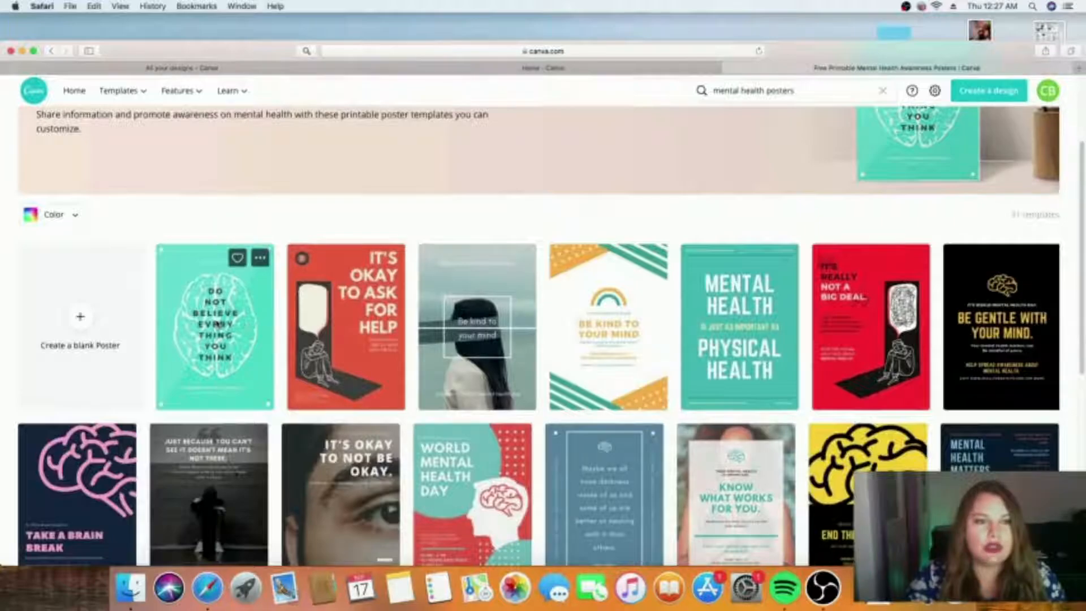
click(217, 325)
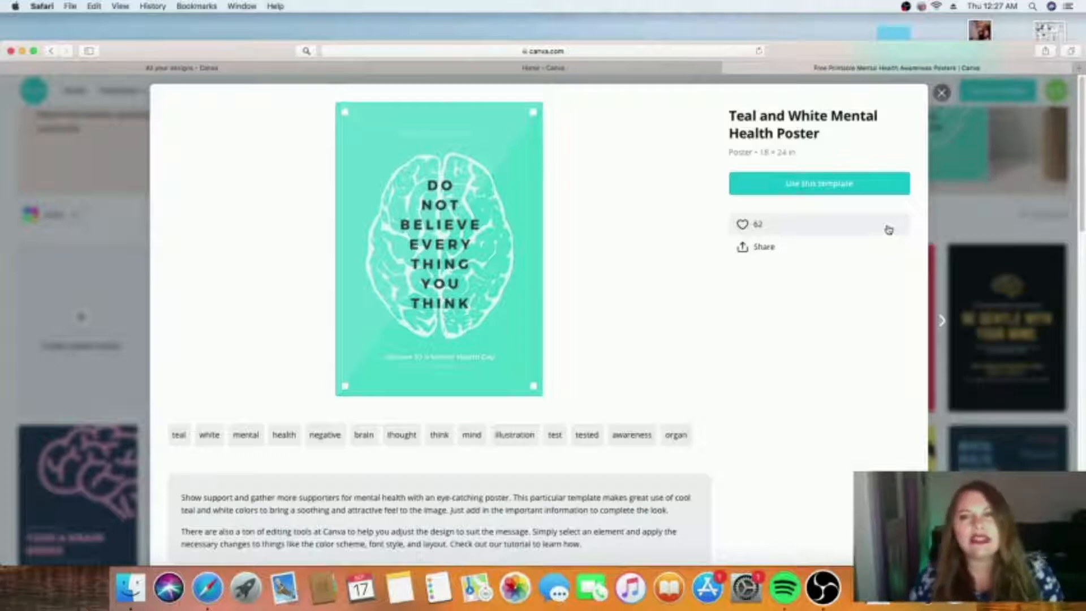
click(810, 190)
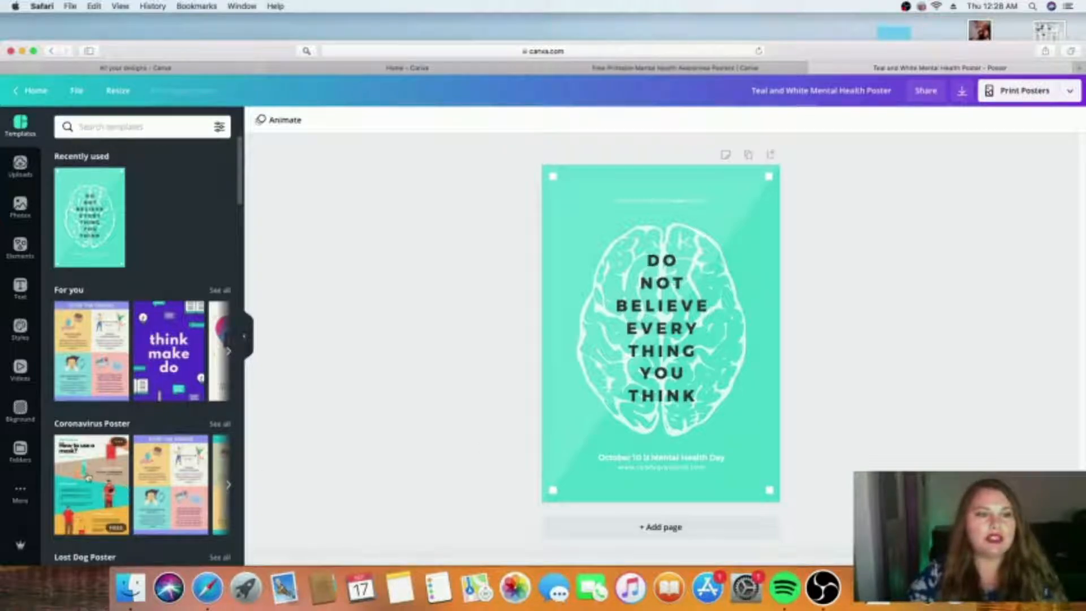
Step: Replace the poster's layout with the "How to use a mask?" template from the Coronavirus Poster category
click(89, 479)
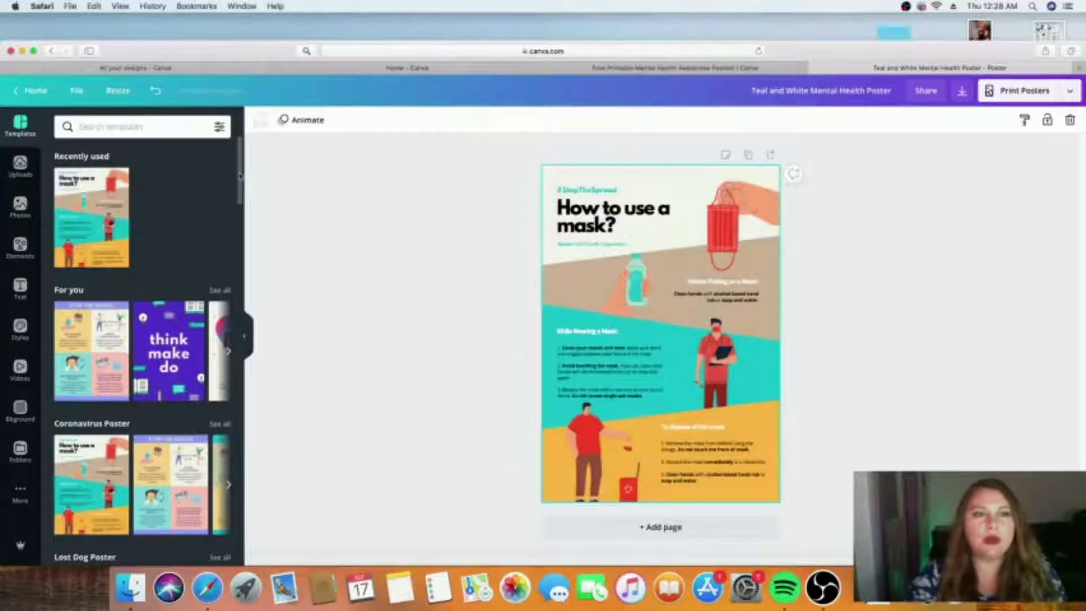
mouse_move(240, 177)
mouse_down()
mouse_move(240, 235)
mouse_move(246, 181)
mouse_up()
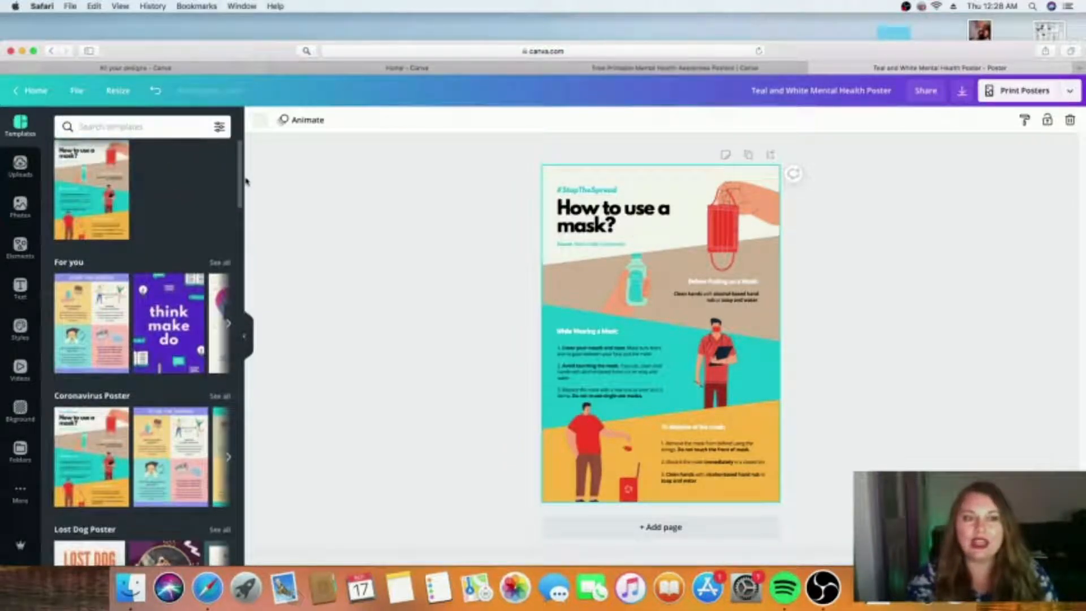
Step: Delete the hand sanitizer illustration and the "Before Putting on a Mask" text from the poster
click(641, 295)
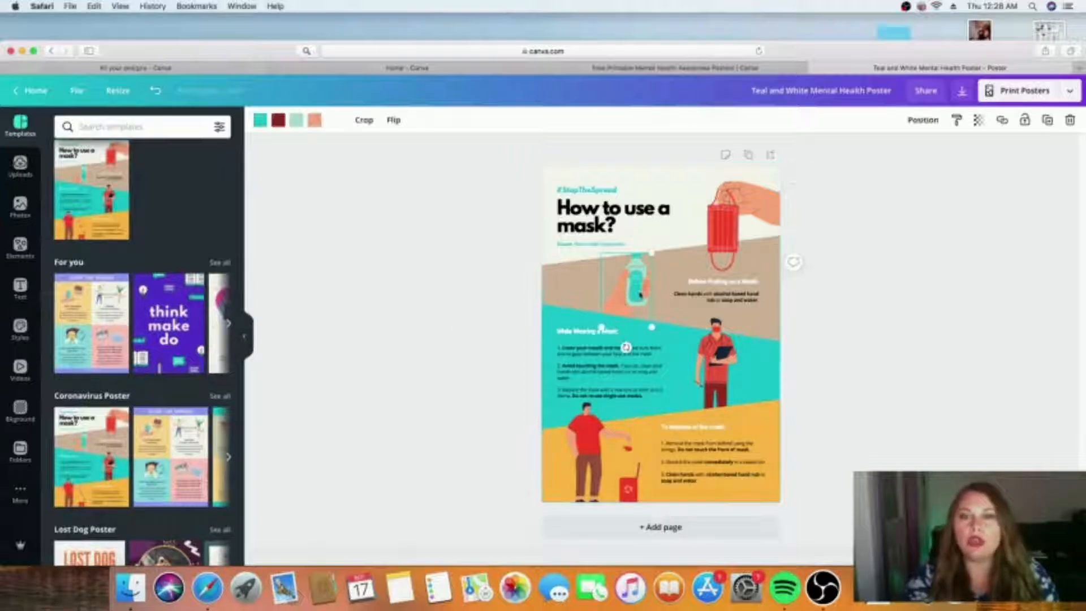
key(Delete)
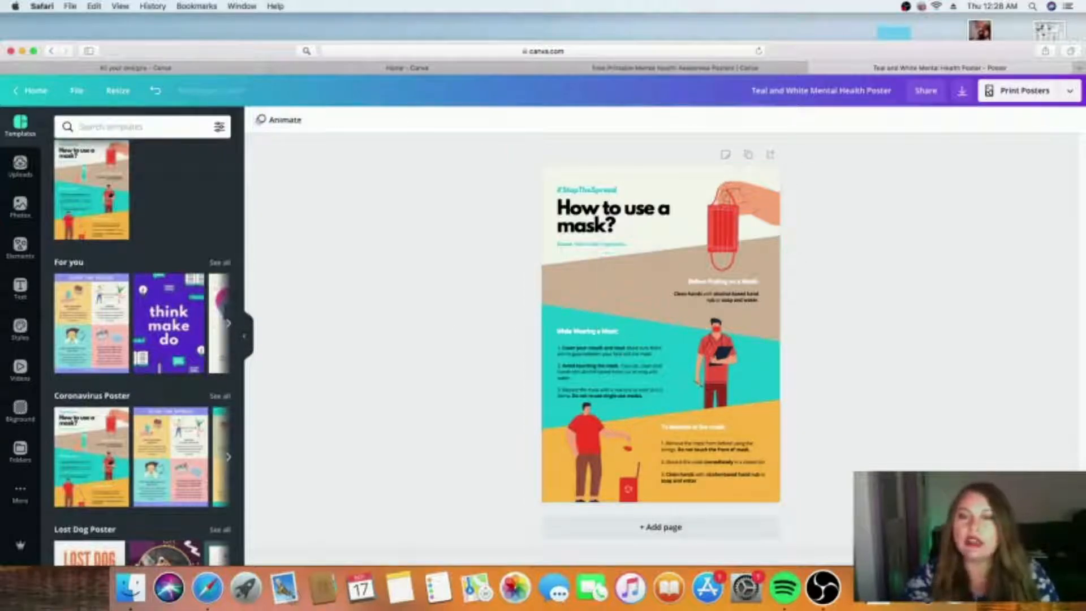
click(709, 296)
key(Delete)
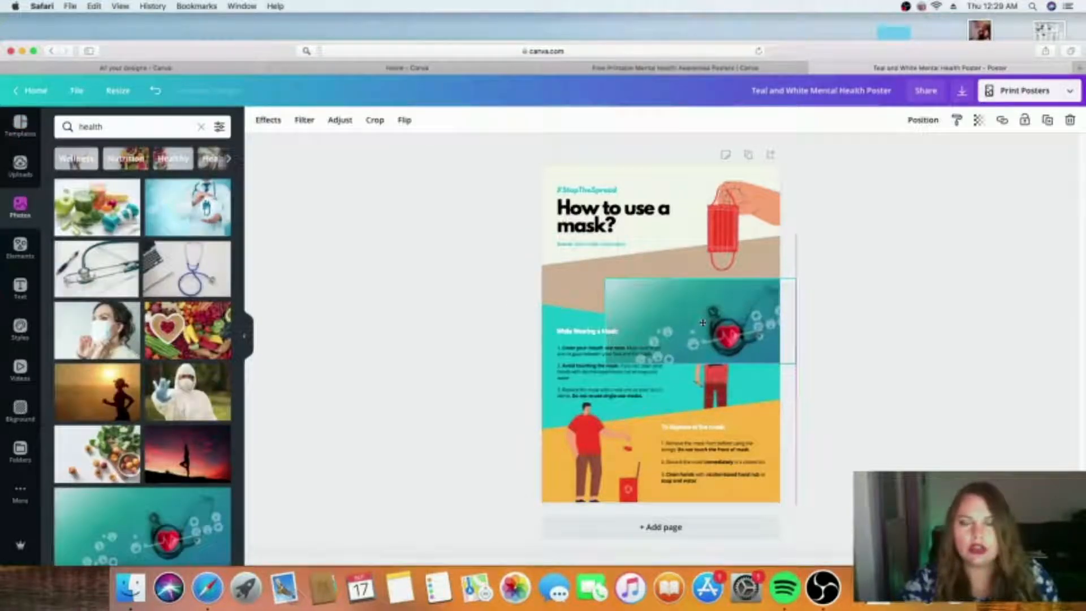
Step: Remove the teal photo with the red heart from the poster
key(Delete)
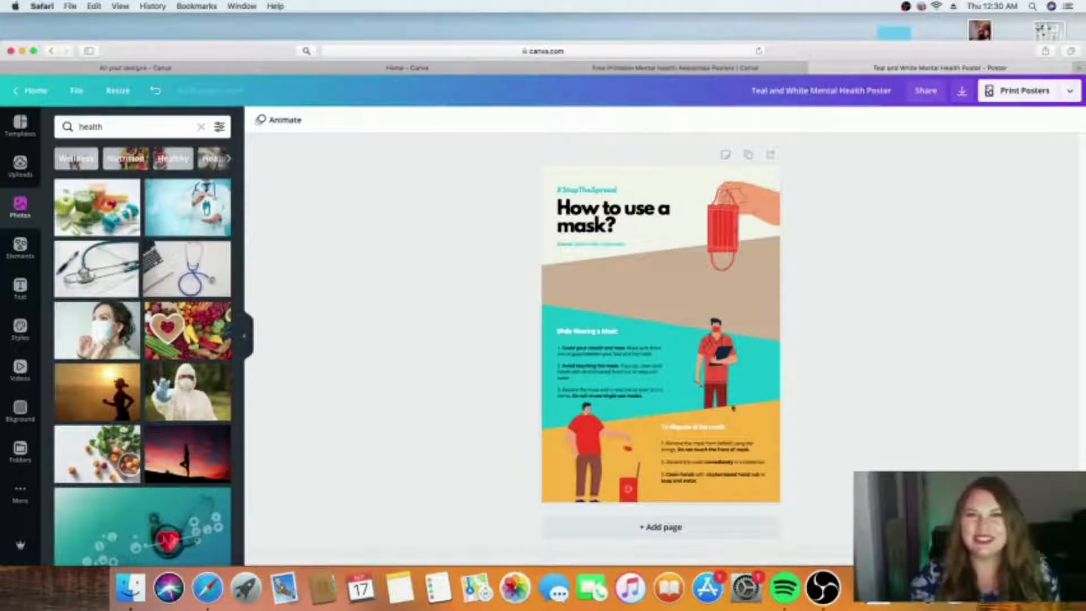
Step: Switch to OBS and stop the screen recording
click(825, 594)
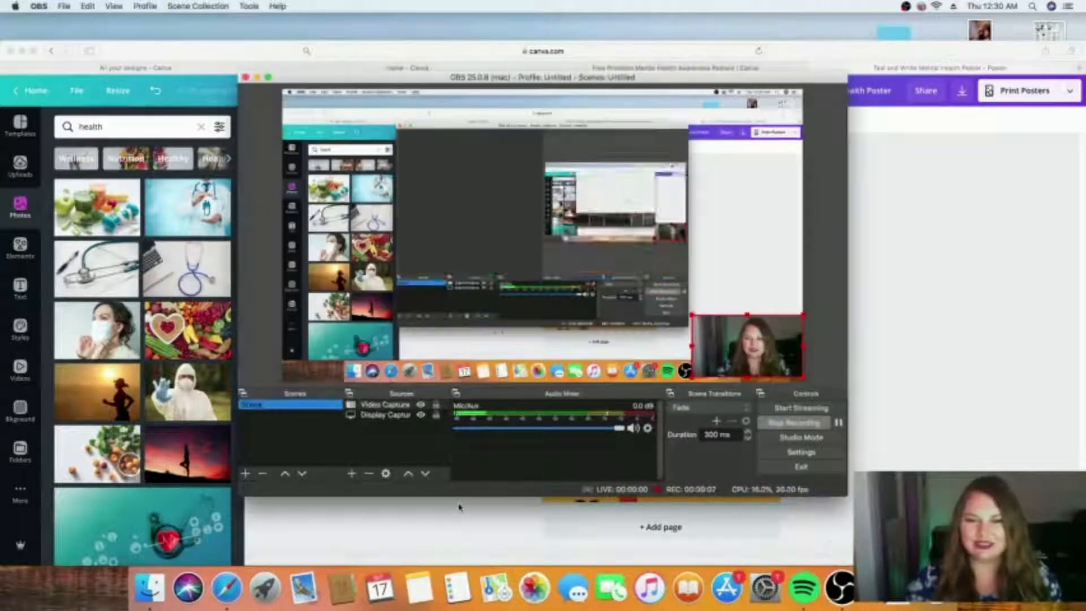
click(798, 421)
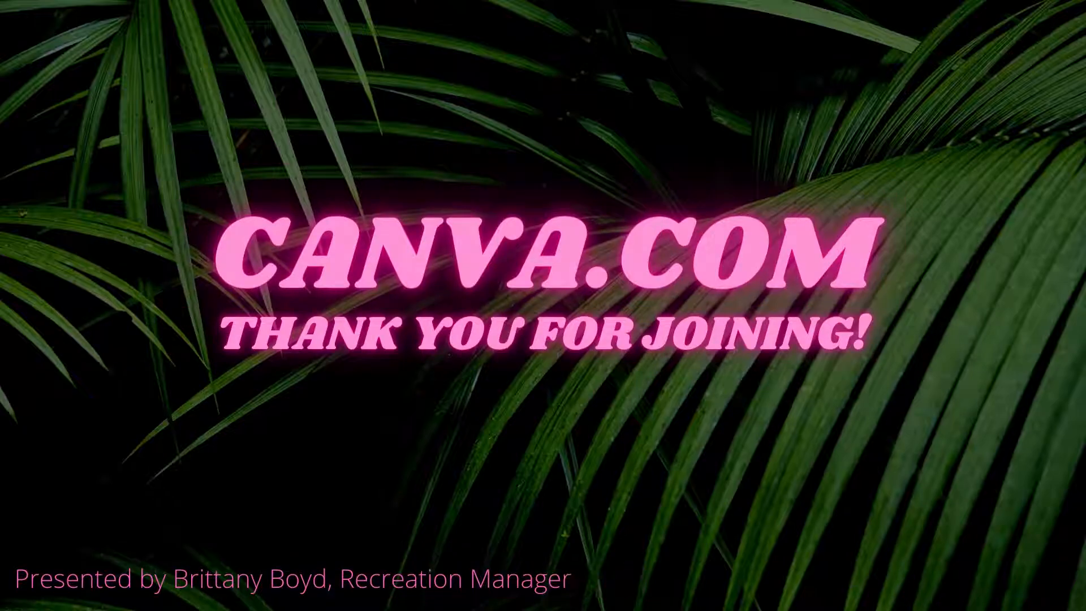